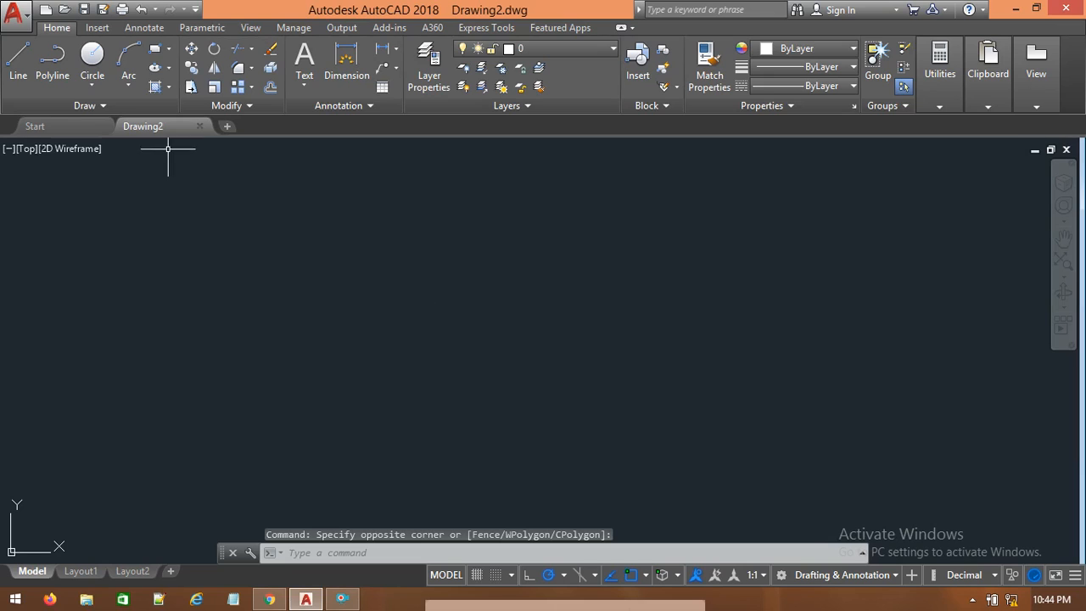
Step: Draw a small landscape rectangle a little above and left of the center of the empty drawing area
click(154, 48)
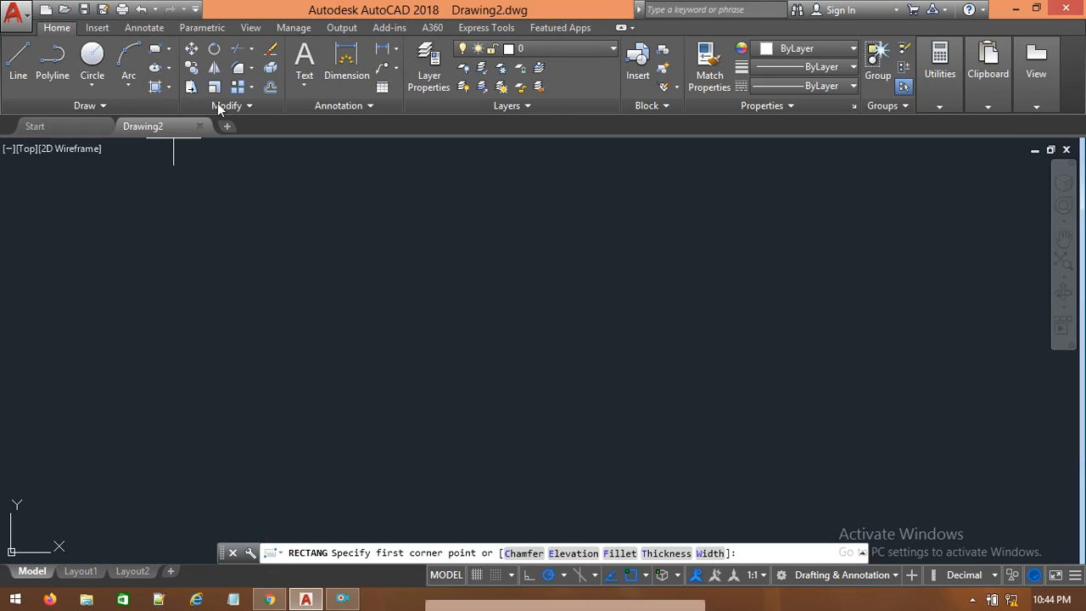
click(355, 223)
click(484, 311)
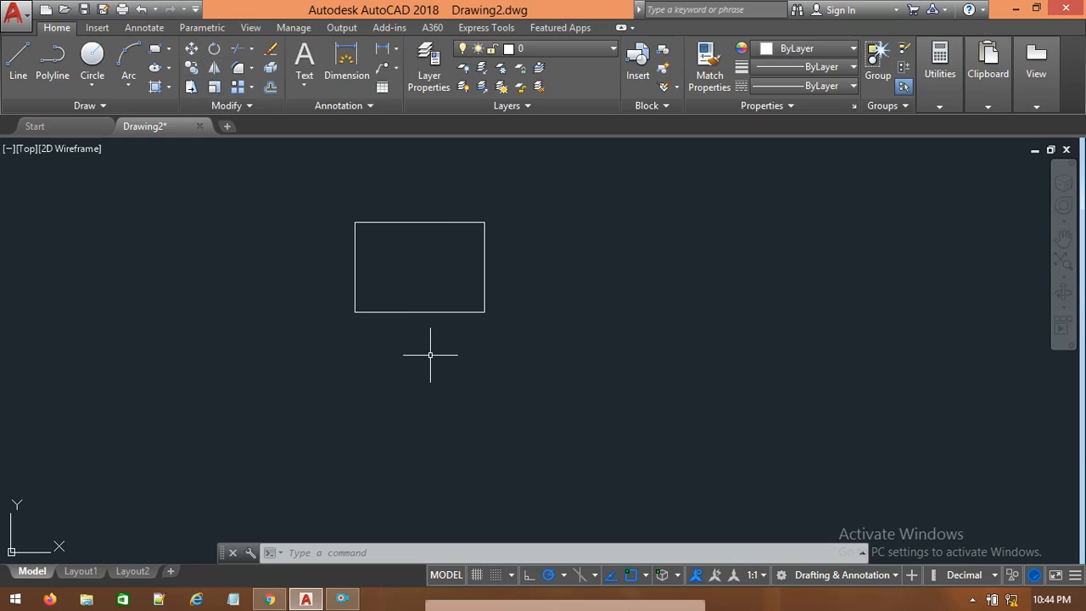
Step: Move the rectangle by its lower-left corner to the upper-right part of the drawing area
text(MOVE)
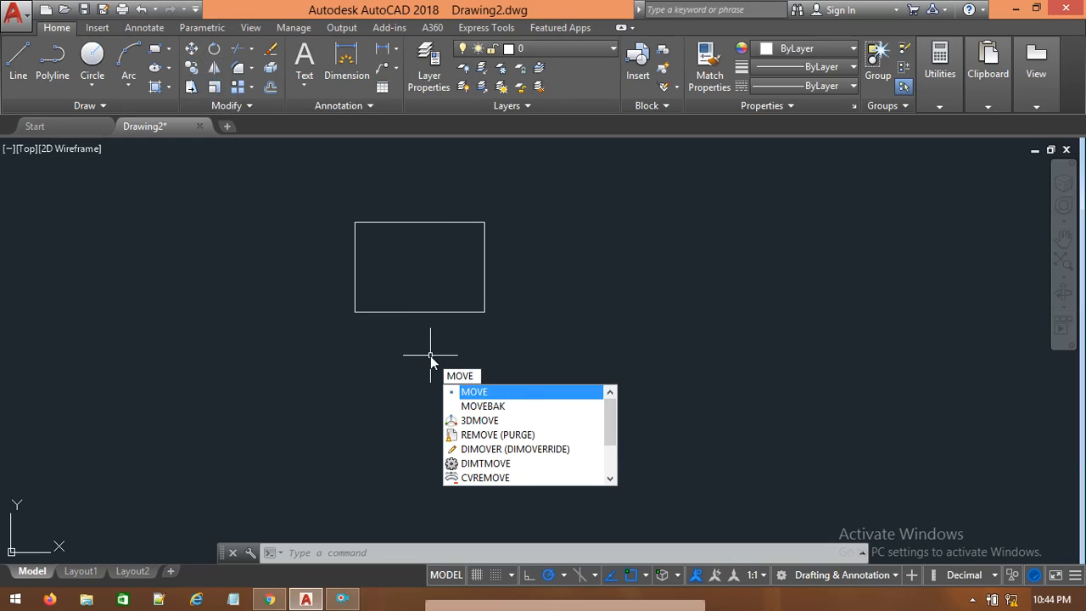
key(Return)
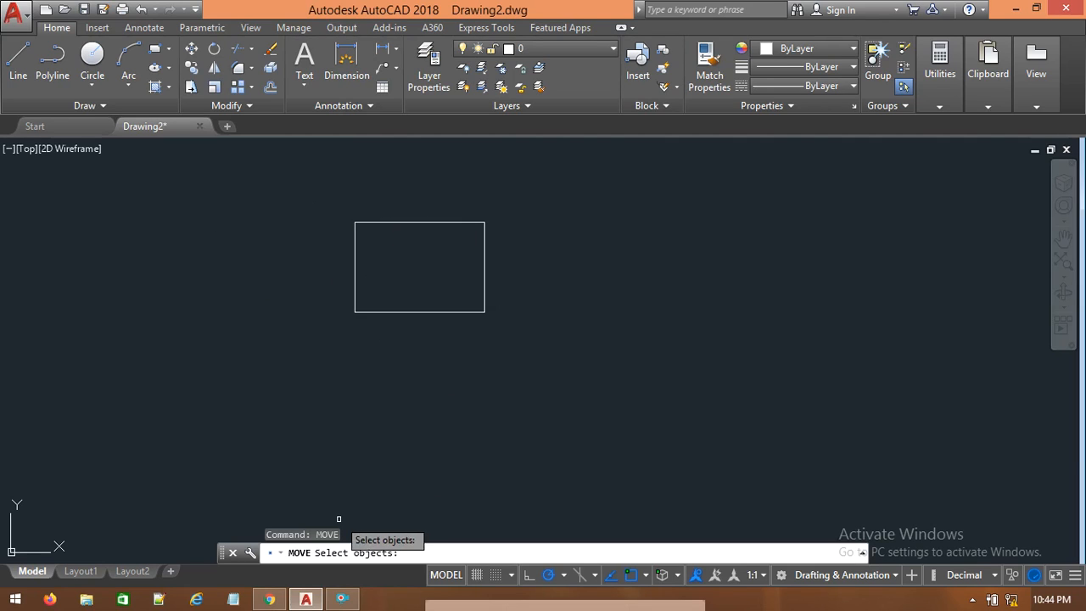
click(433, 220)
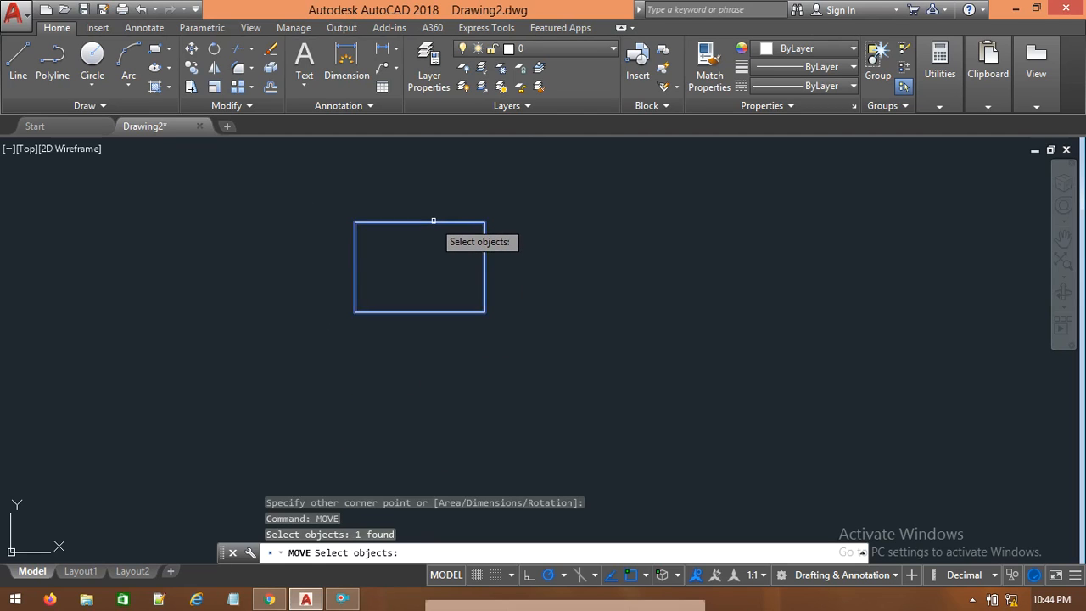
key(Return)
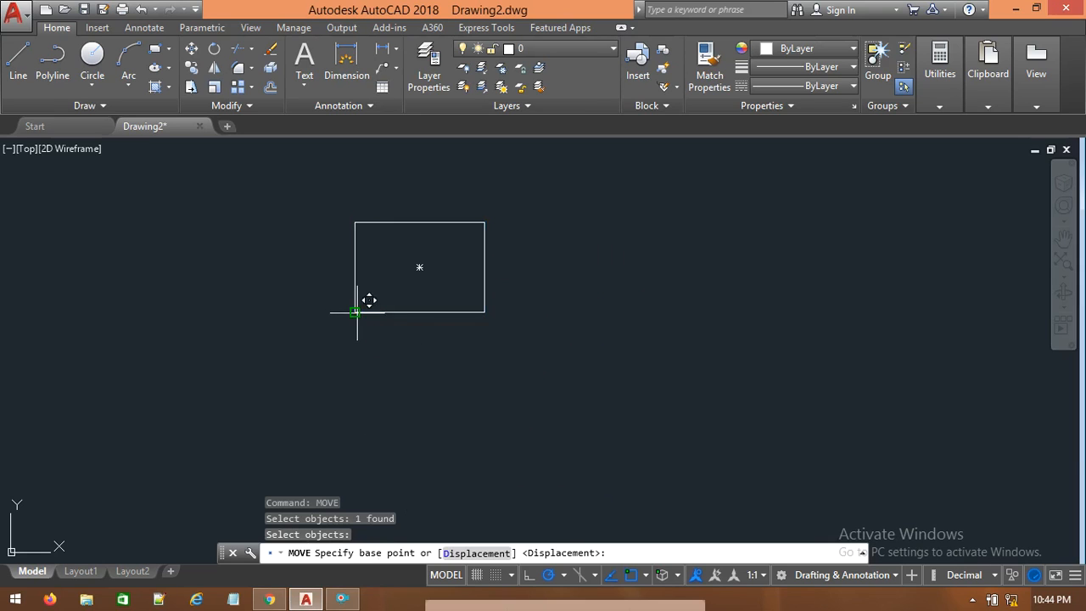
click(354, 311)
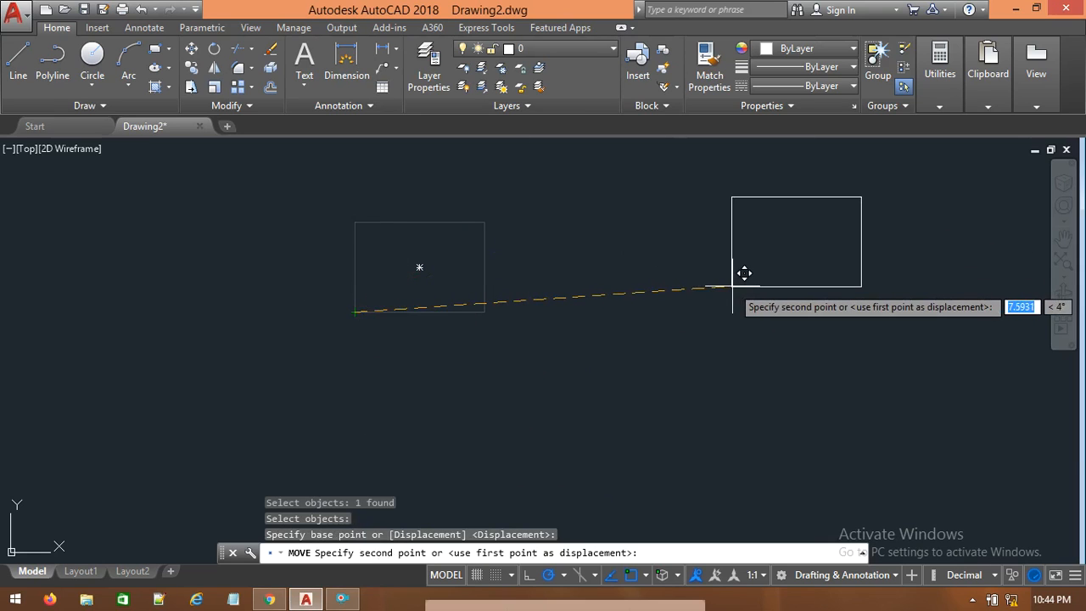
click(816, 273)
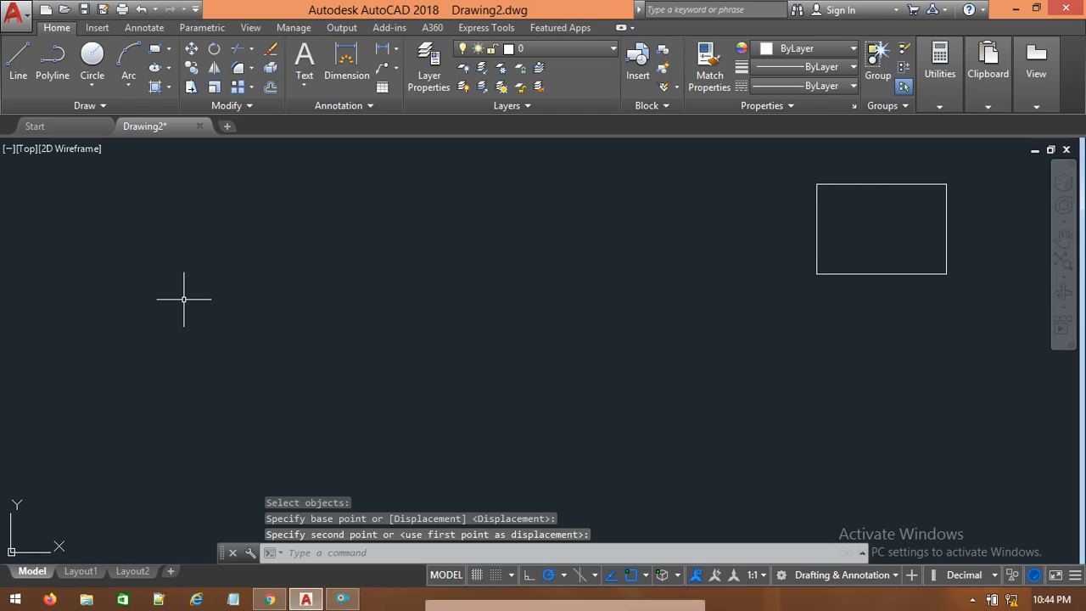
Step: Move the rectangle by its geometric center back to the upper-left part of the drawing area
click(191, 51)
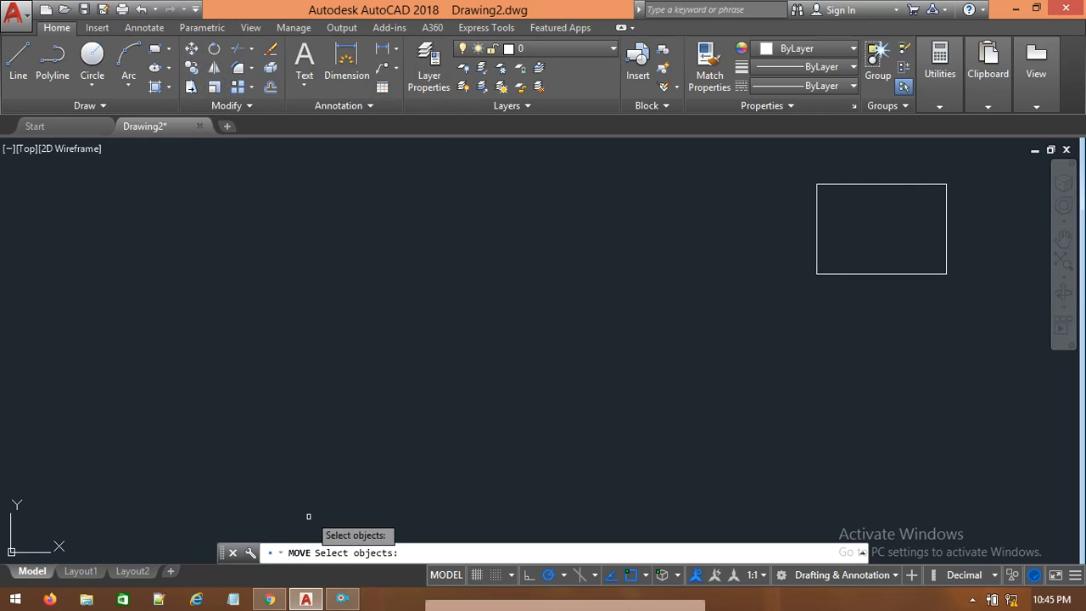
click(837, 274)
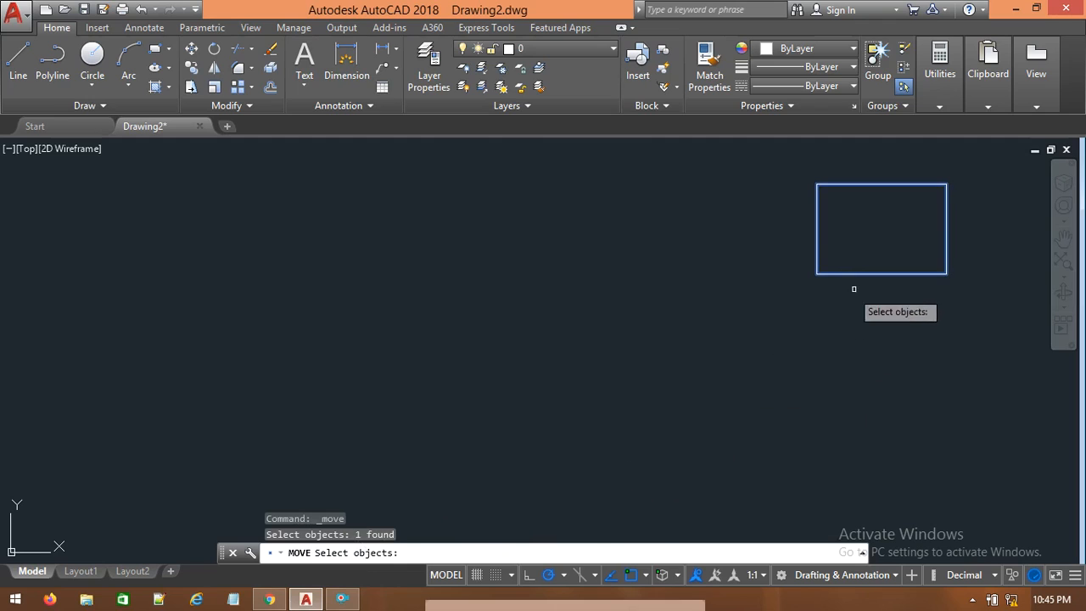
key(Return)
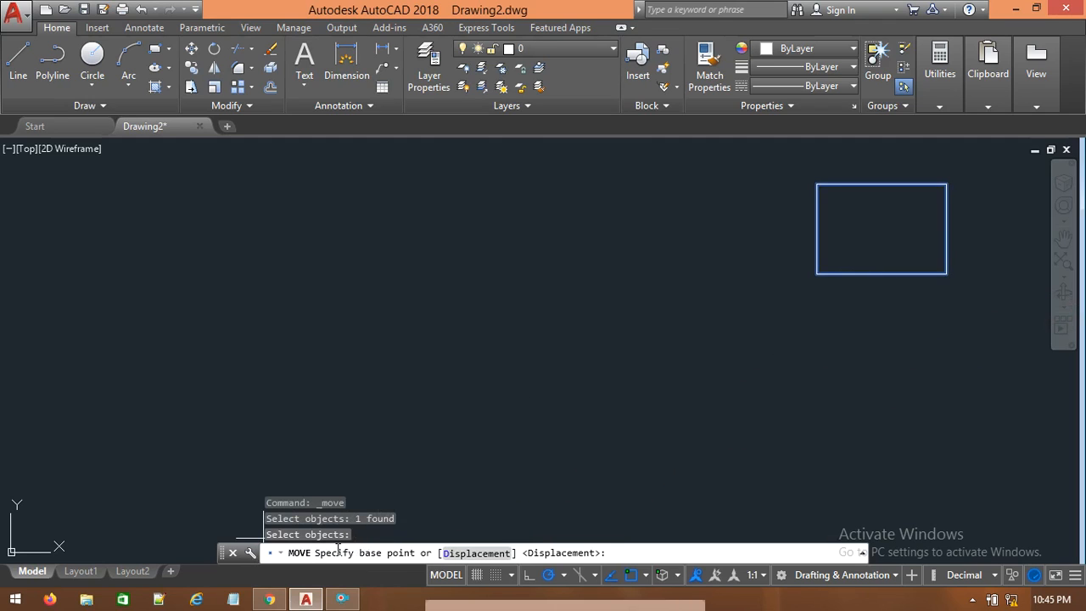
click(882, 229)
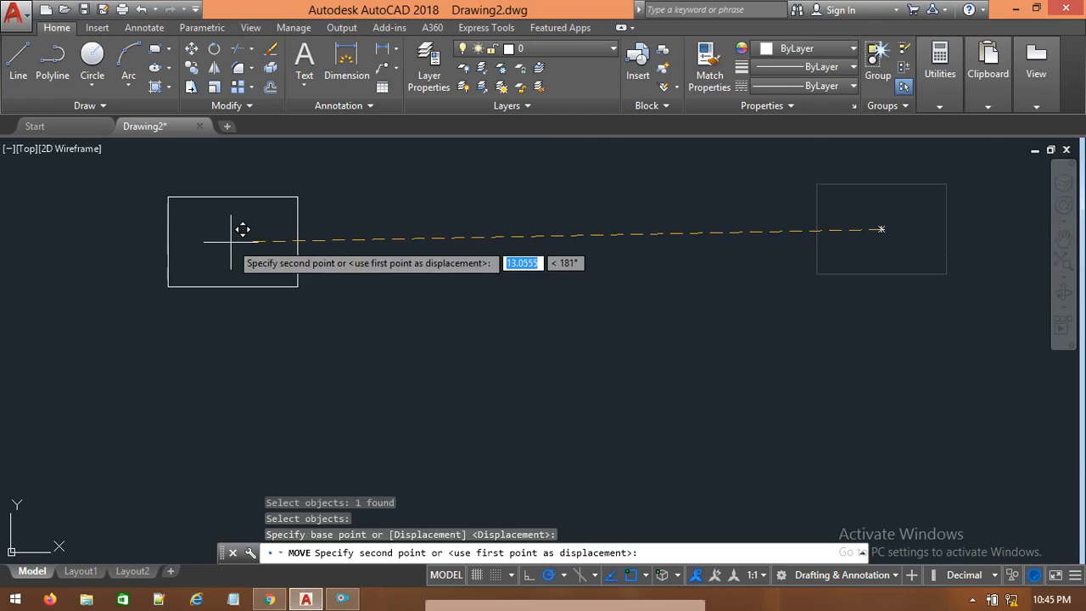
click(230, 242)
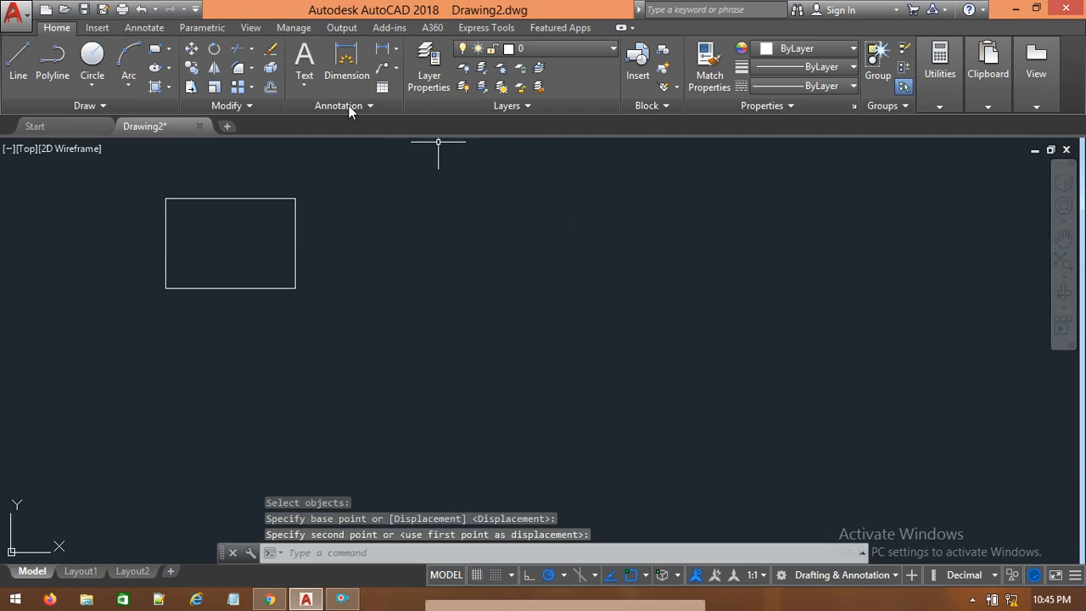
Step: Move the rectangle to the far right of the drawing area, using a base point in empty space to its lower left
click(193, 51)
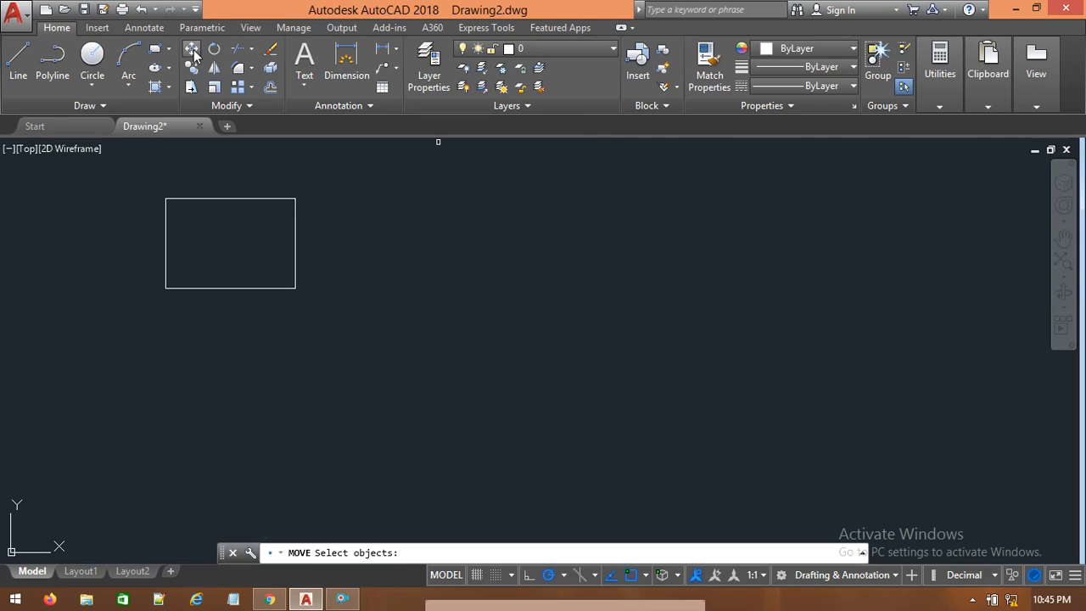
click(261, 289)
key(Return)
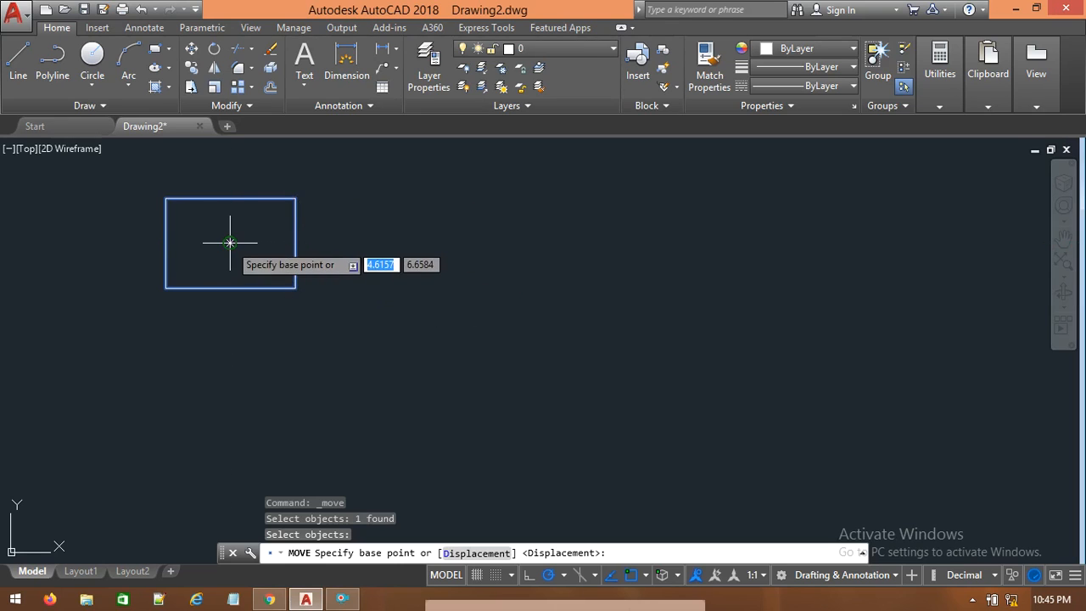
click(23, 391)
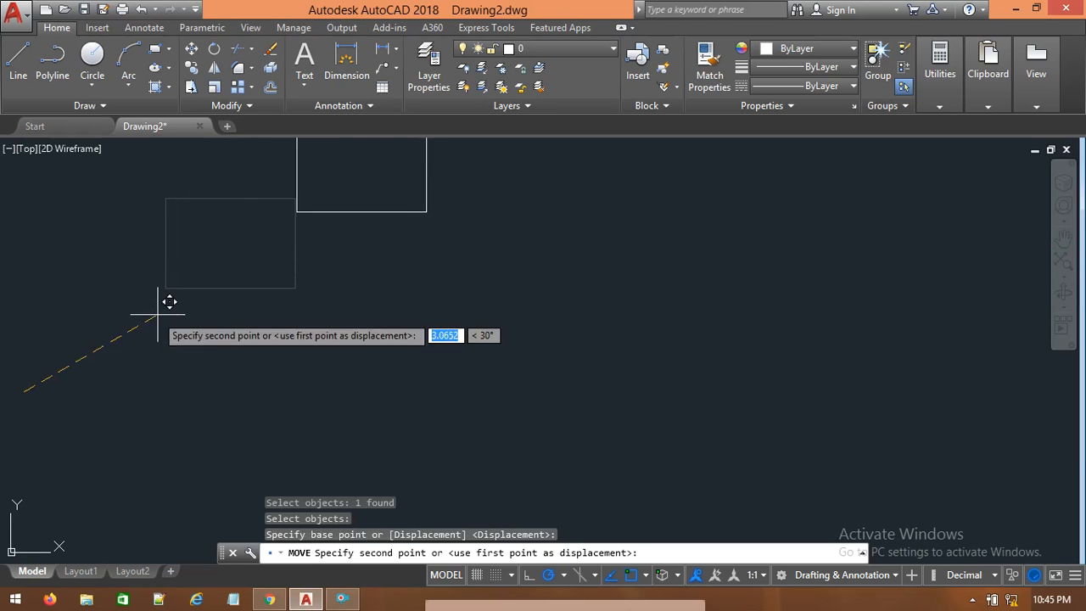
click(717, 469)
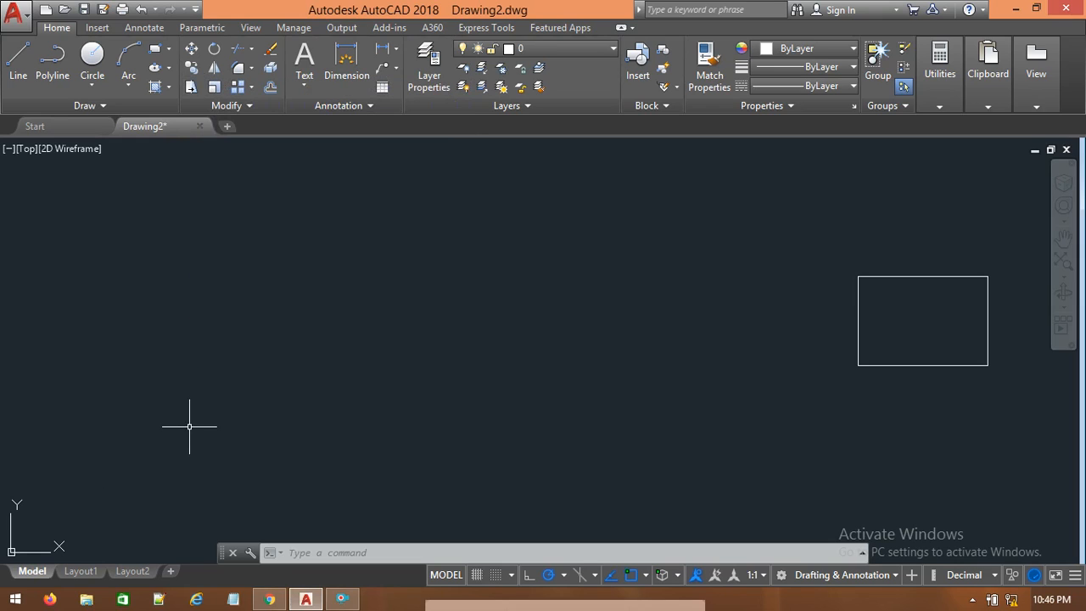
Step: Copy the rectangle by its geometric center to three points spaced leftward across the upper drawing area
text(copy)
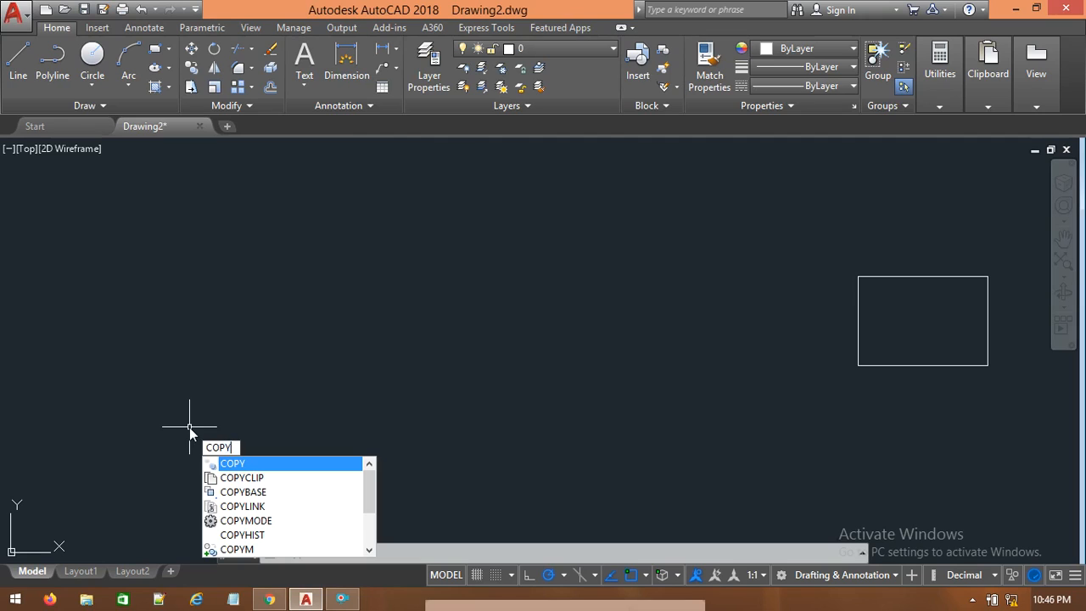
key(Return)
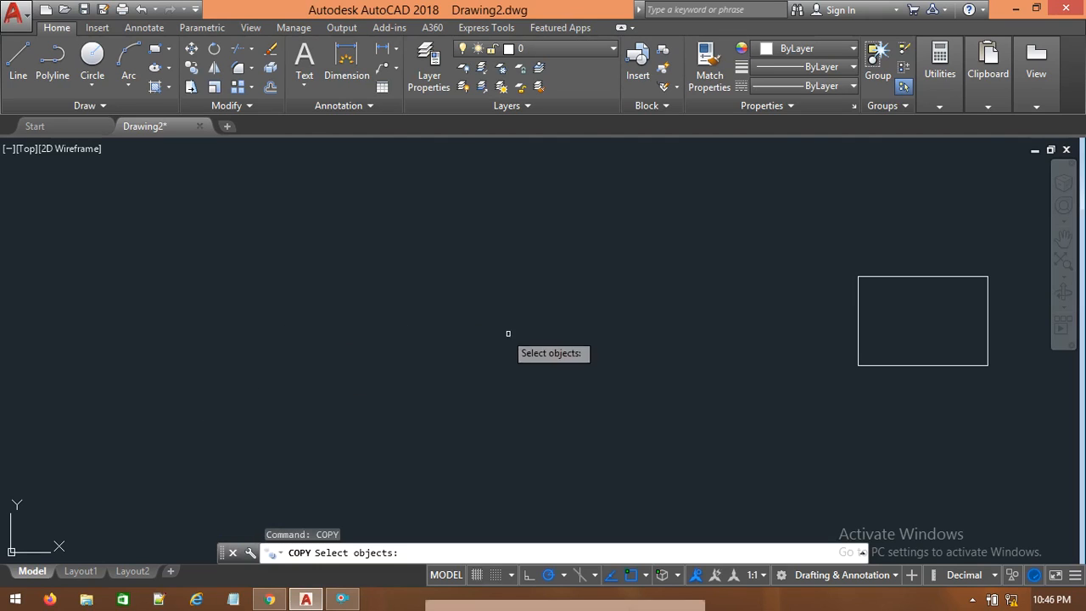
click(911, 365)
key(Return)
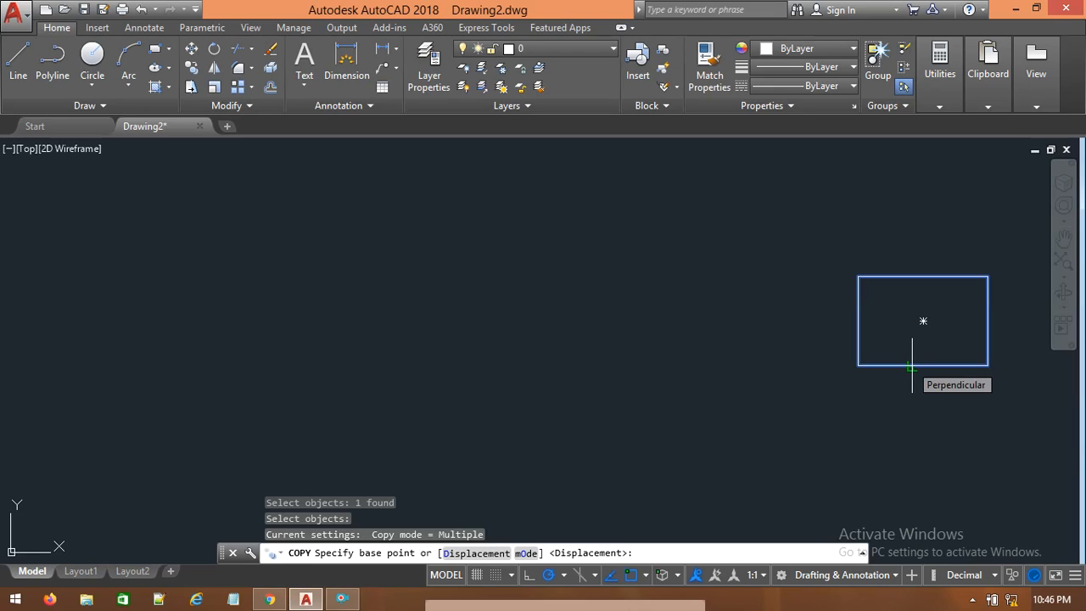
click(923, 321)
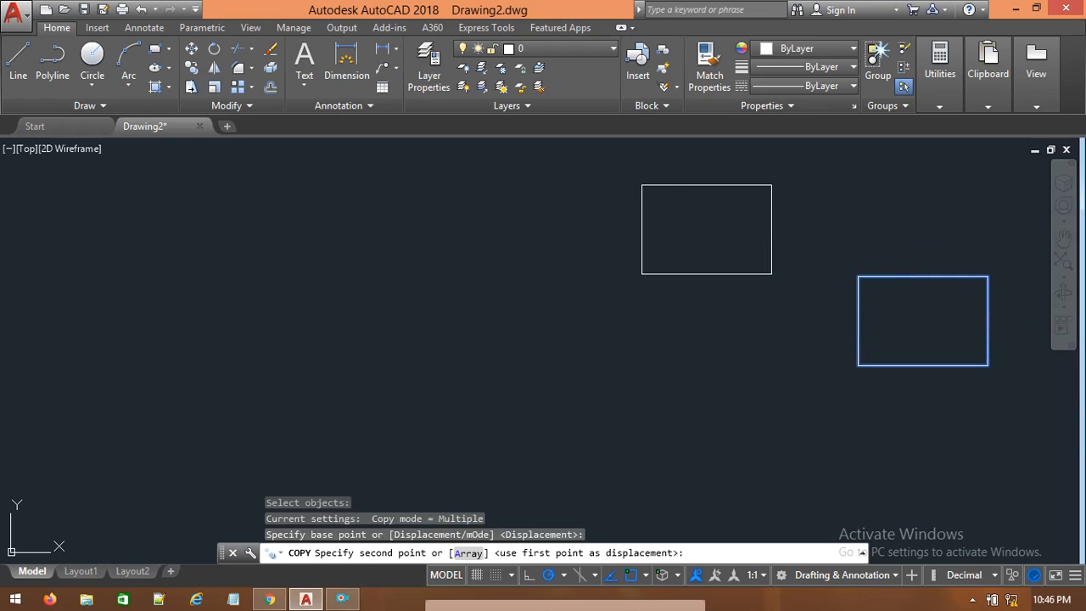
click(705, 228)
click(445, 241)
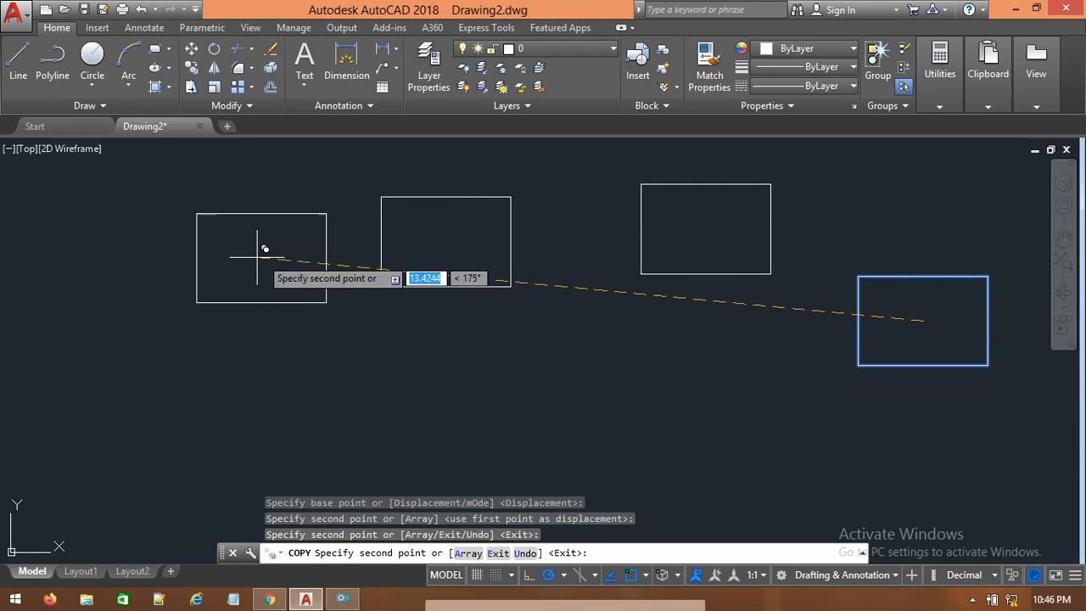
click(185, 258)
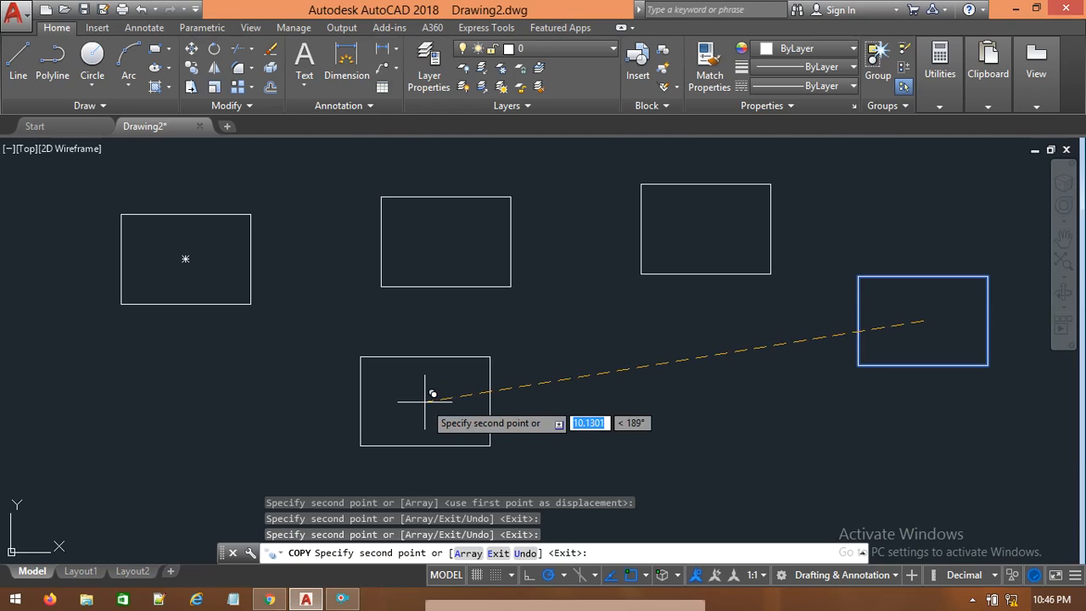
key(Escape)
Step: Undo the rectangle copies and the last move
key(ctrl+z)
key(ctrl+z)
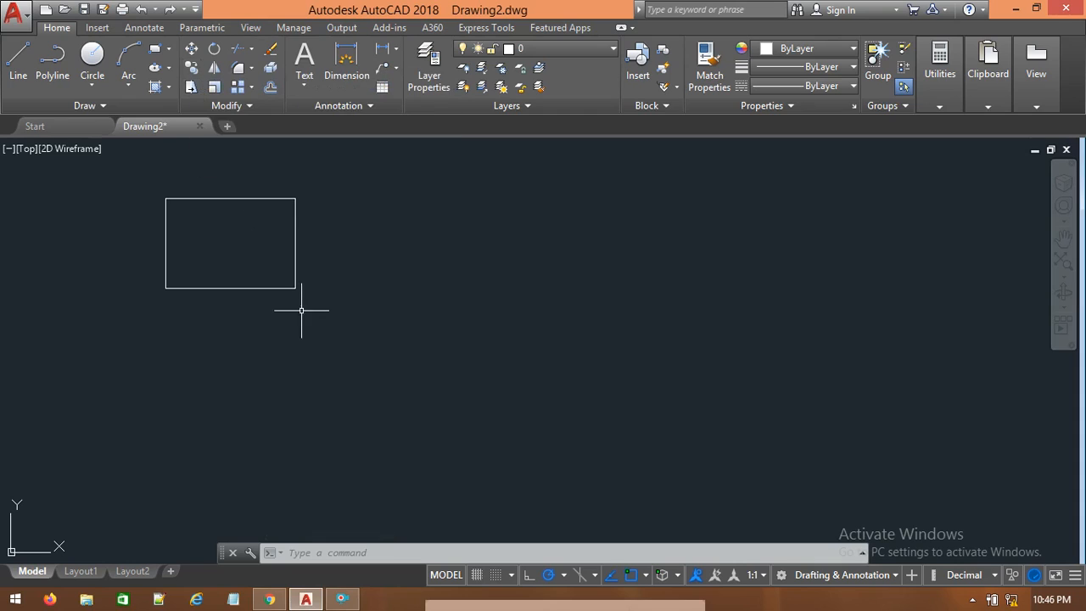
Step: Rotate the rectangle about its lower-right corner, picking the angle with a point horizontally to the right of that corner
middle_drag(294, 288, 495, 371)
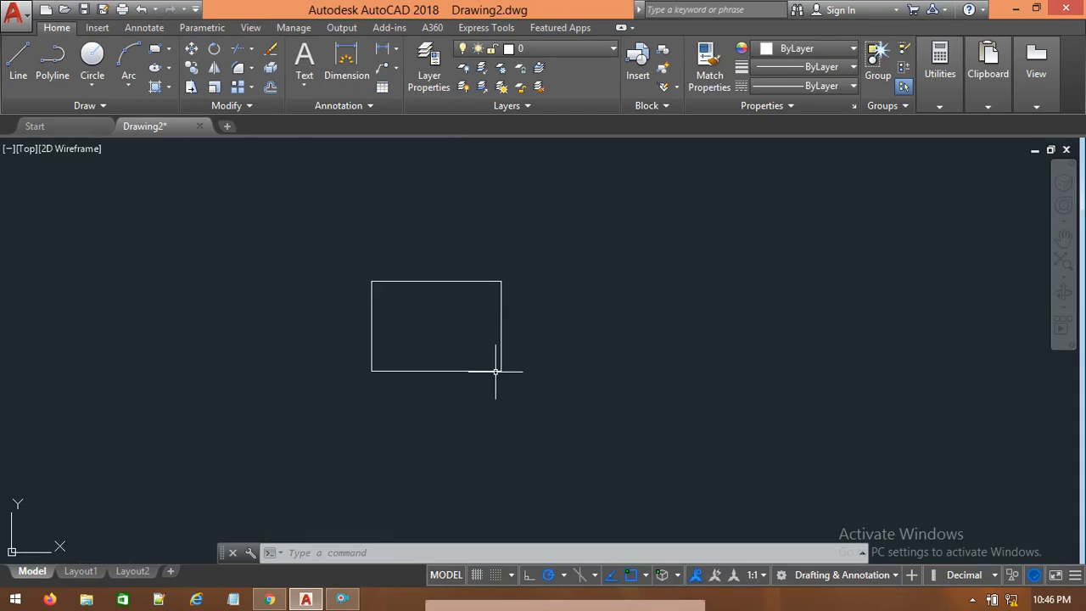
click(215, 49)
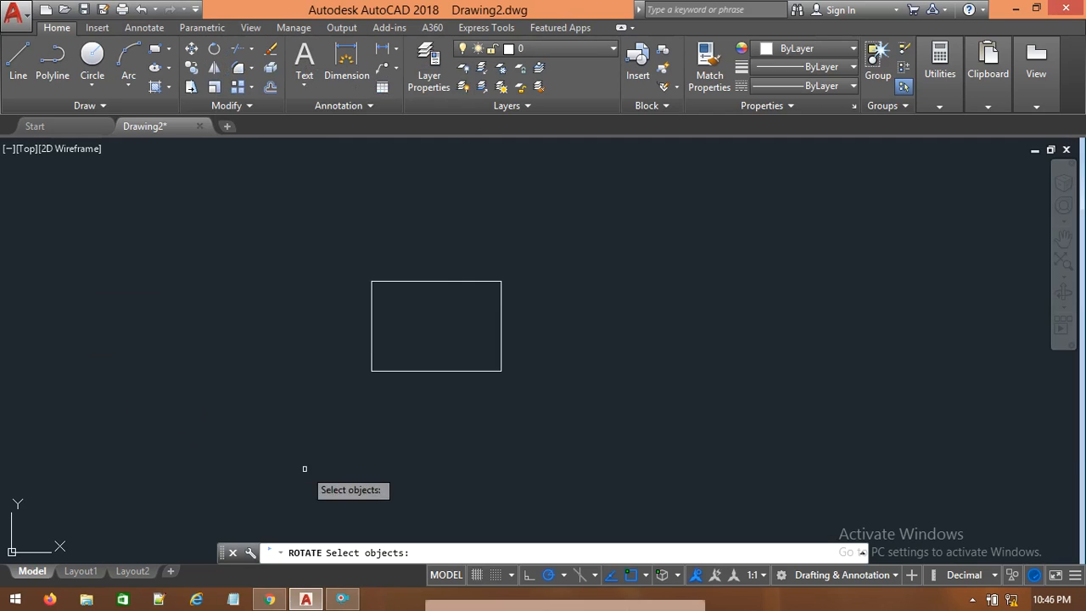
click(497, 370)
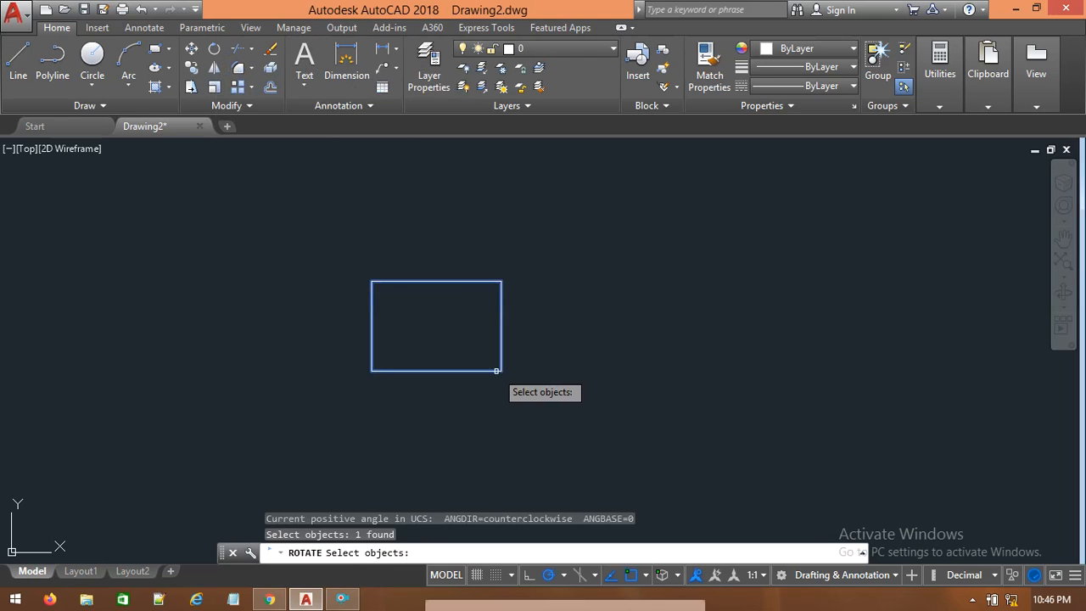
key(Return)
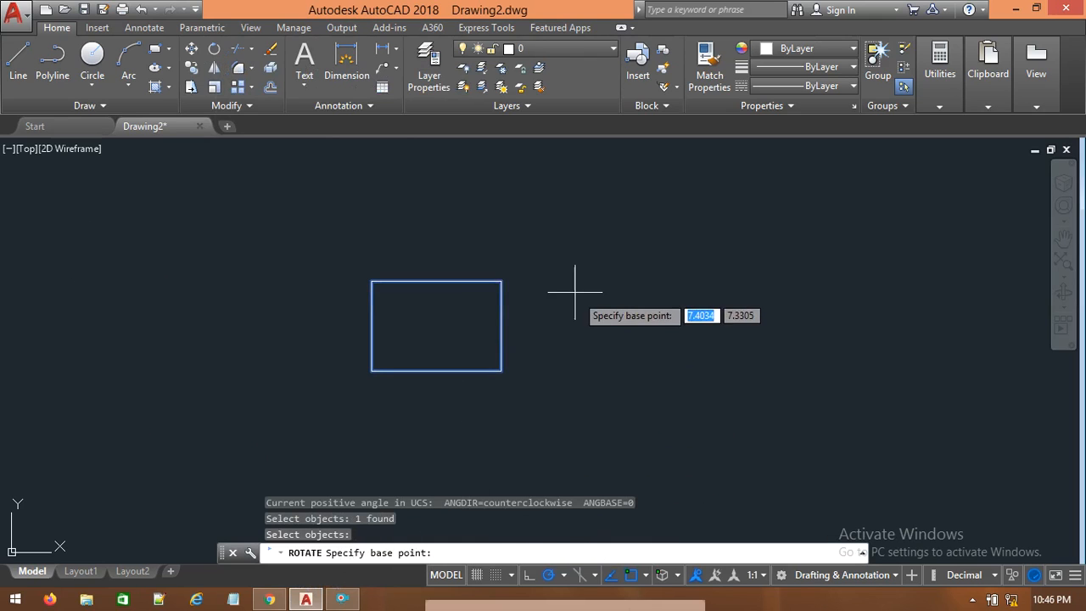
click(500, 371)
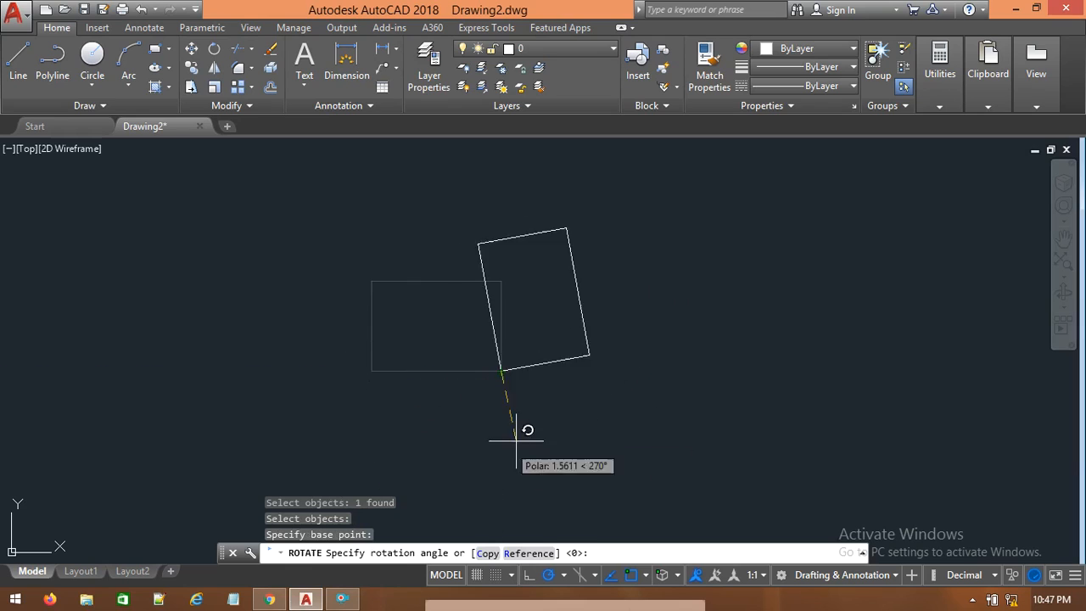
click(552, 365)
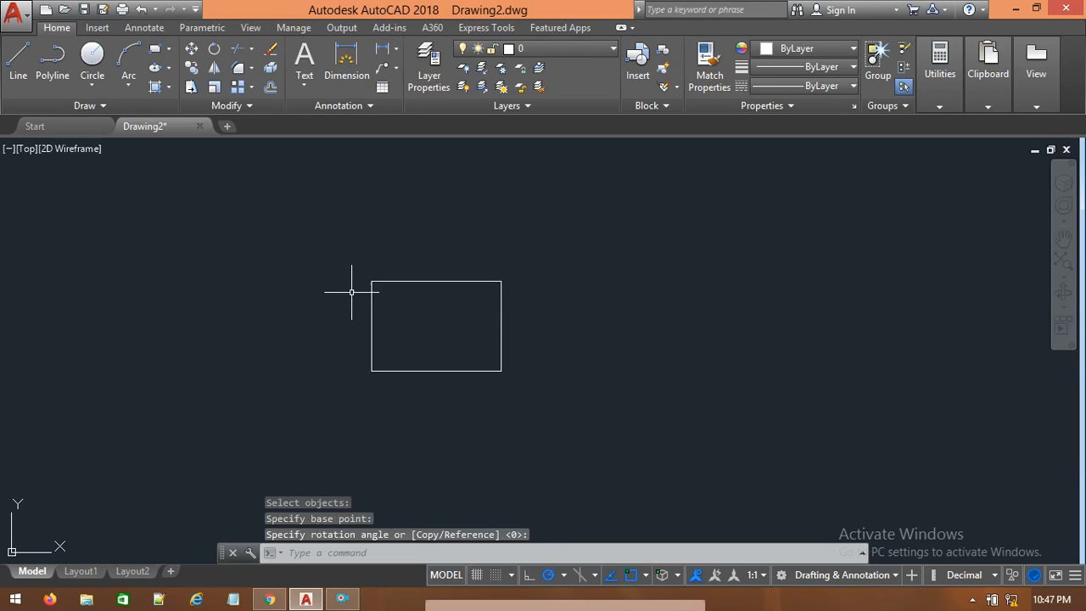
Step: Rotate the rectangle about its geometric center, picking the angle with a point horizontally to the right of the center
click(214, 48)
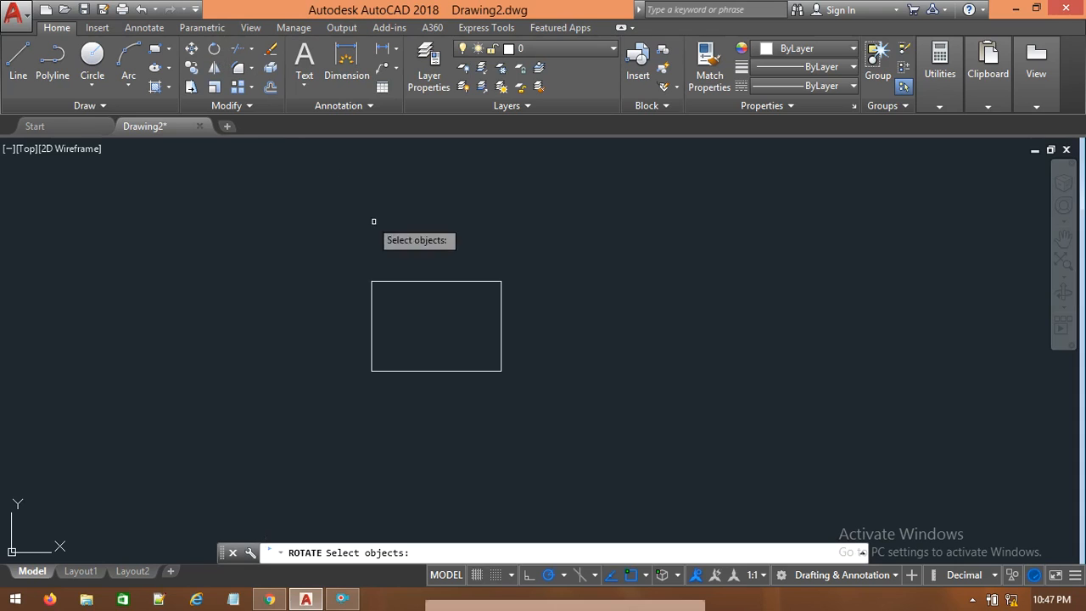
click(436, 281)
key(Return)
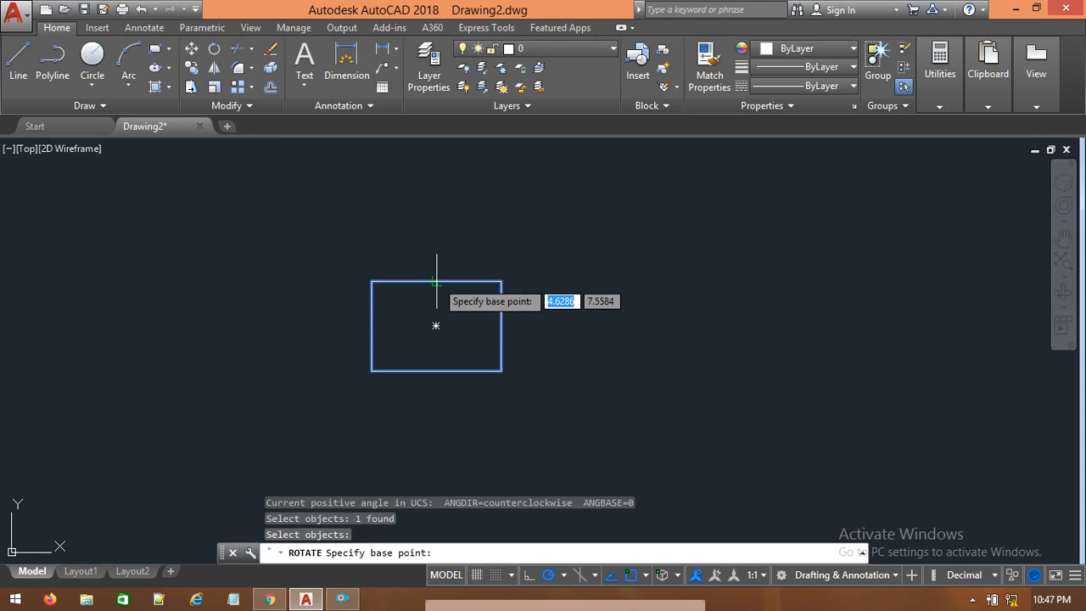
click(435, 325)
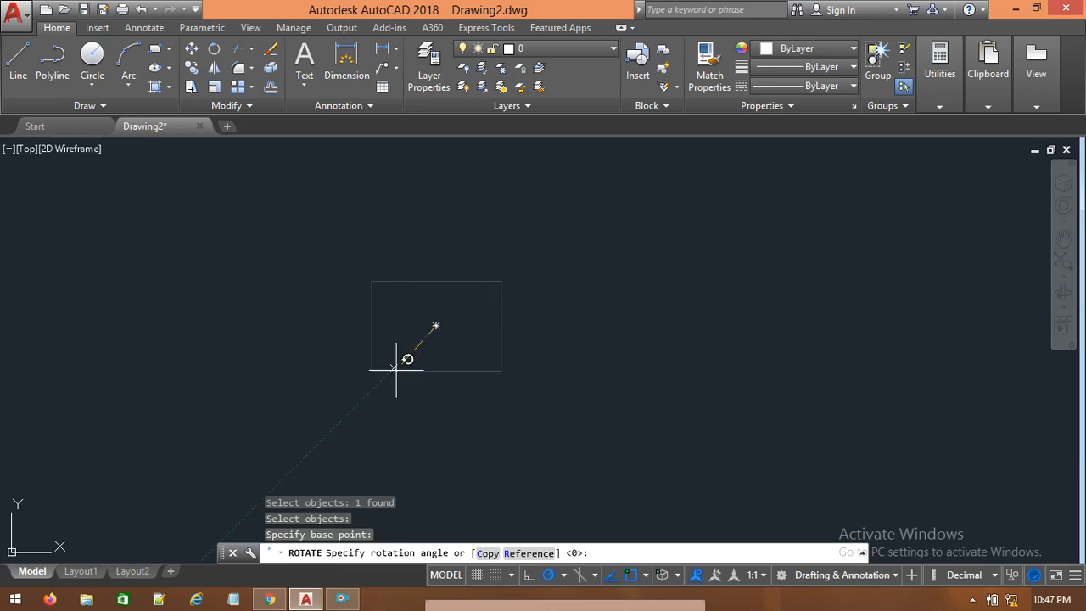
click(529, 330)
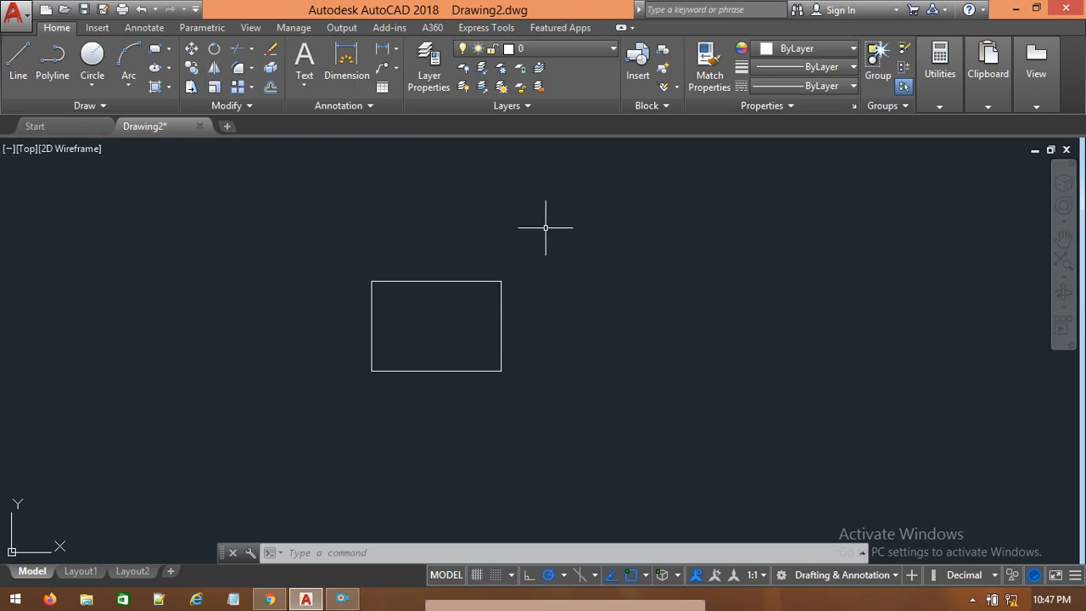
Step: Erase the rectangle from the drawing
mouse_move(565, 243)
mouse_down()
mouse_move(563, 336)
mouse_move(246, 304)
mouse_up()
key(Delete)
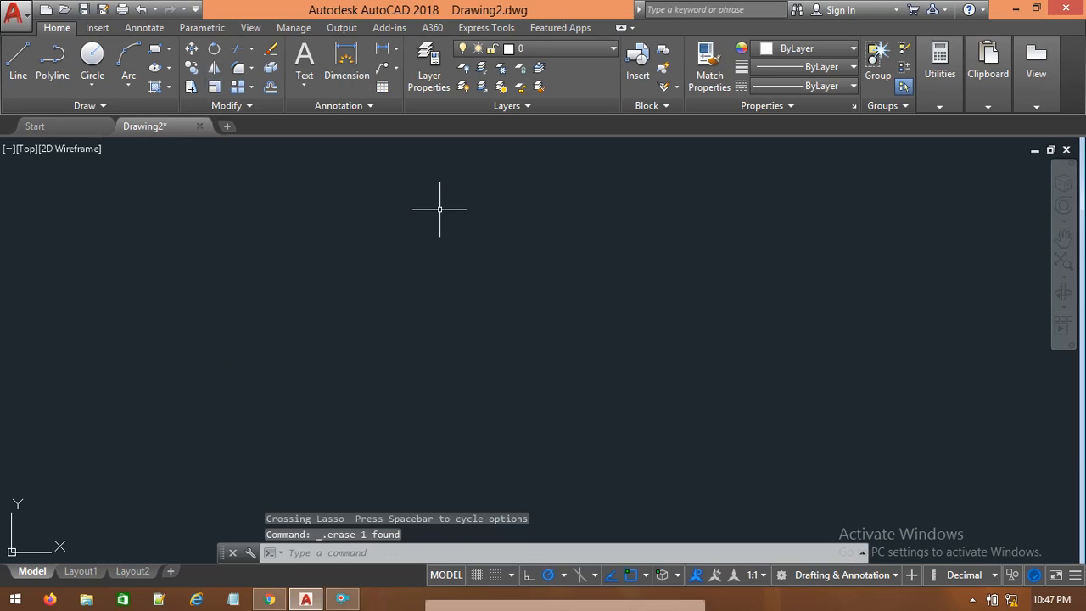
Step: Draw a vertical line and join its two endpoints with a three-point arc bulging to the left
click(18, 59)
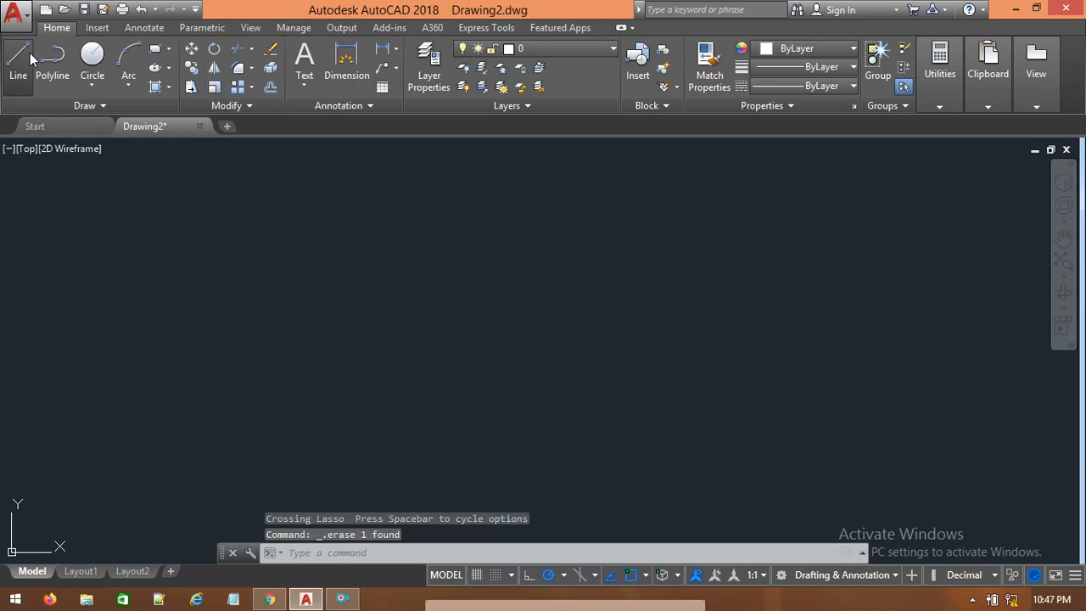
click(184, 388)
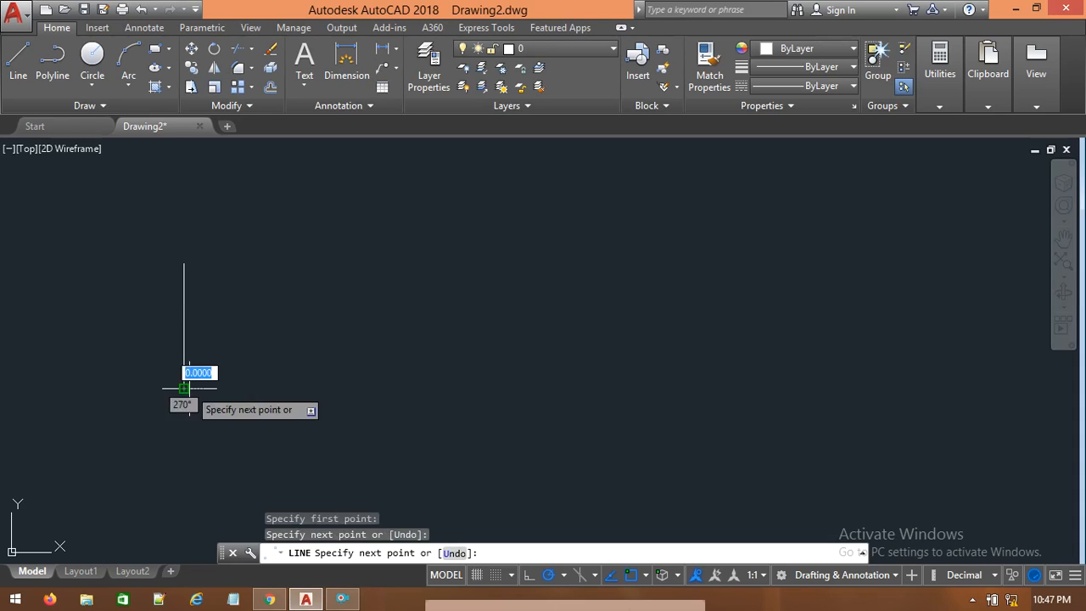
click(134, 77)
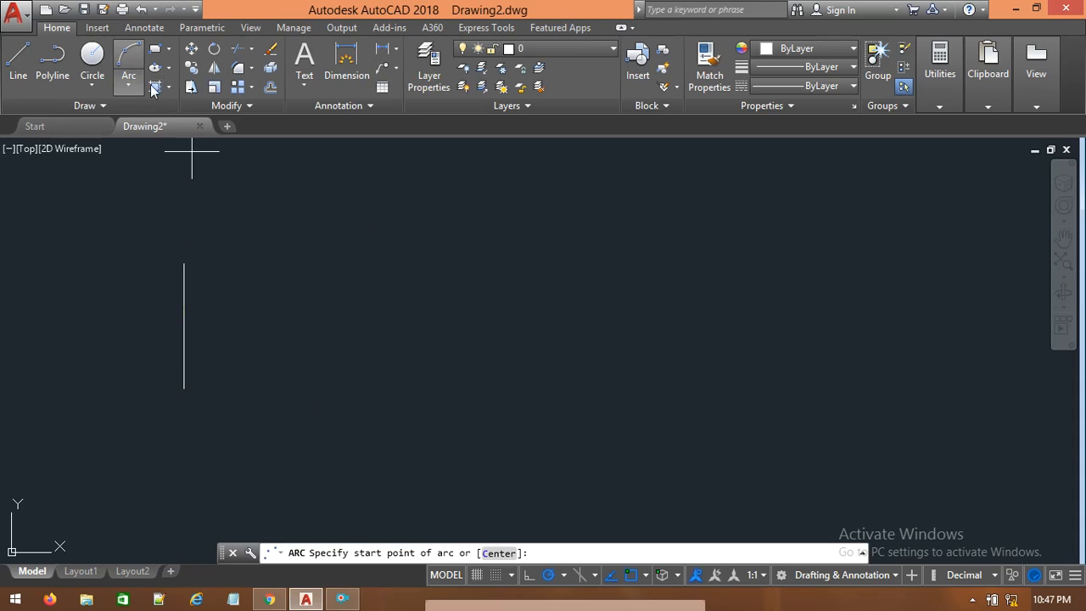
click(184, 264)
click(145, 336)
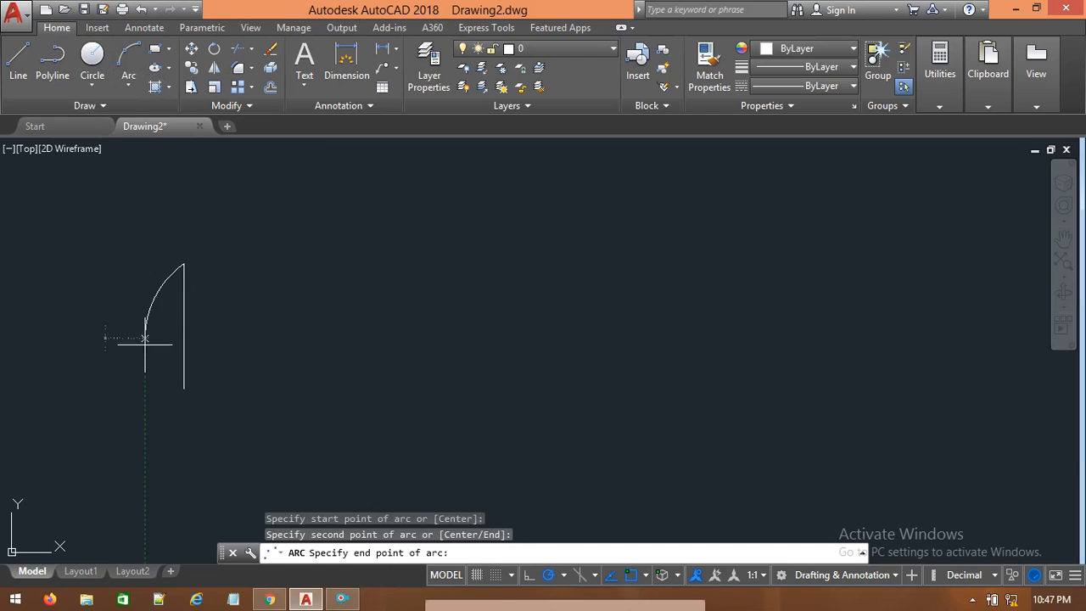
click(184, 388)
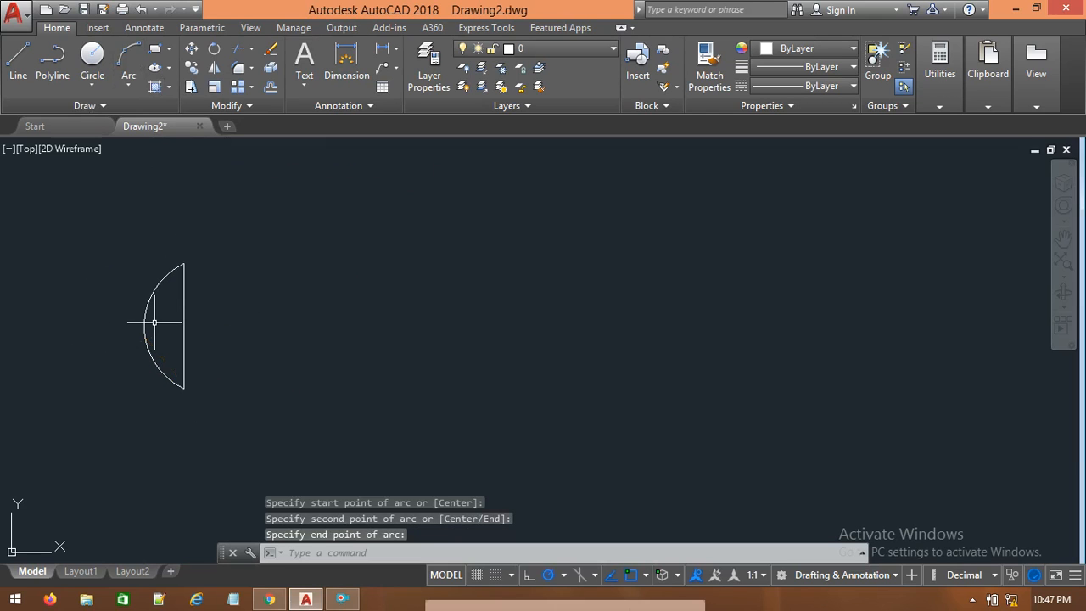
Step: Mirror the line and arc across a vertical axis about 0.65 units right of the line, keeping the source objects
click(214, 76)
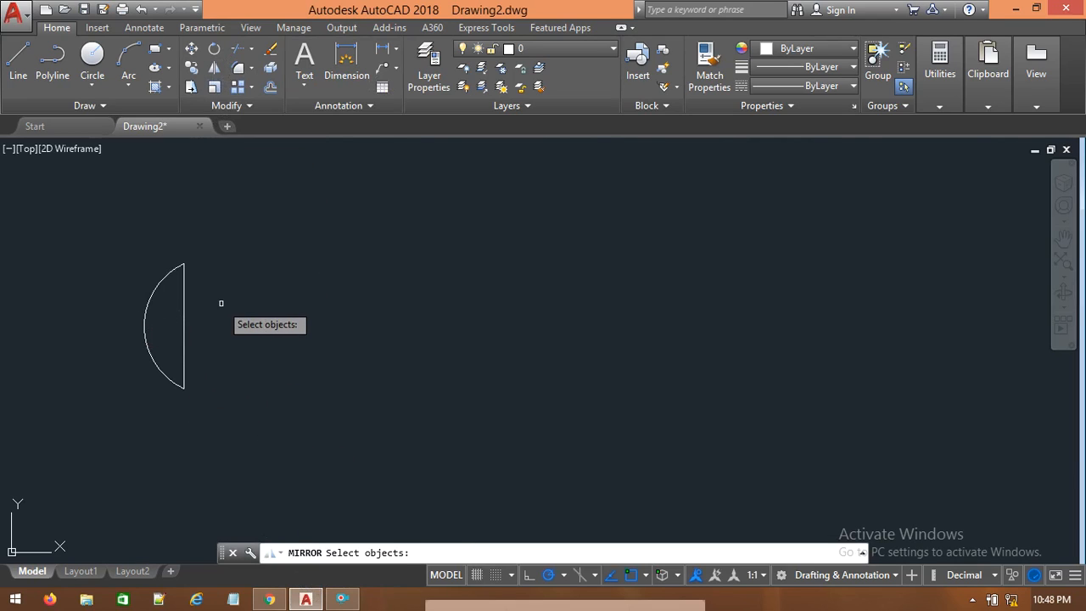
mouse_move(222, 303)
mouse_down()
mouse_move(206, 431)
mouse_move(112, 382)
mouse_move(194, 212)
mouse_up()
key(Return)
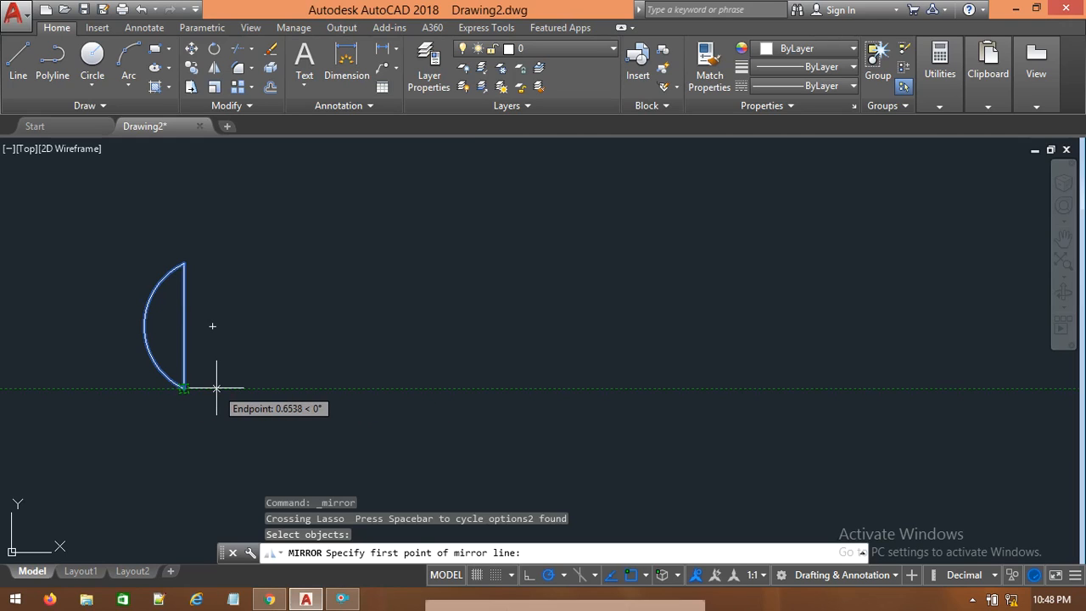
click(216, 388)
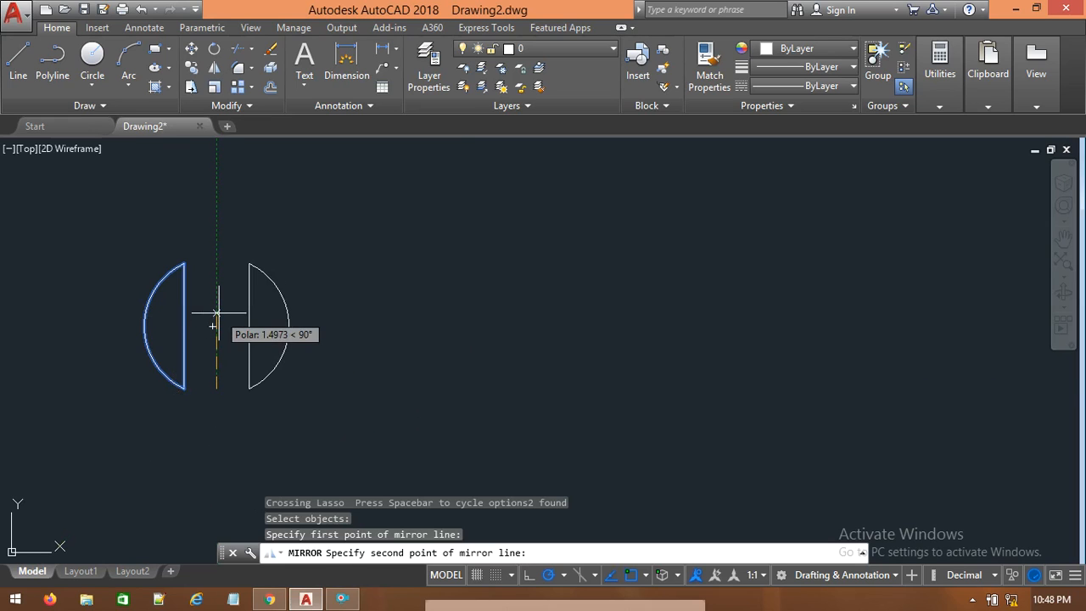
click(217, 199)
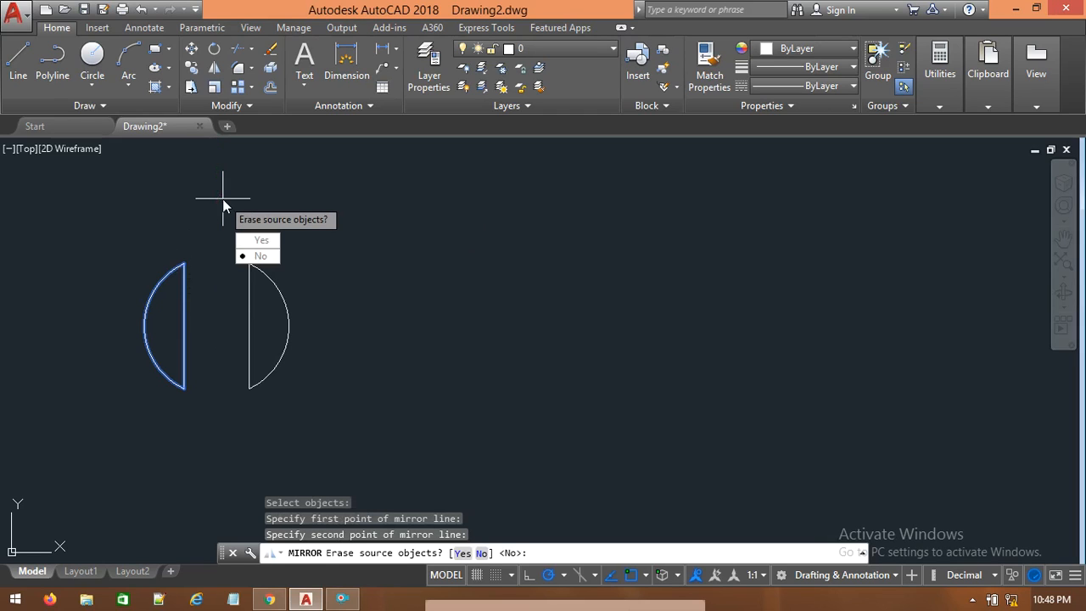
click(271, 256)
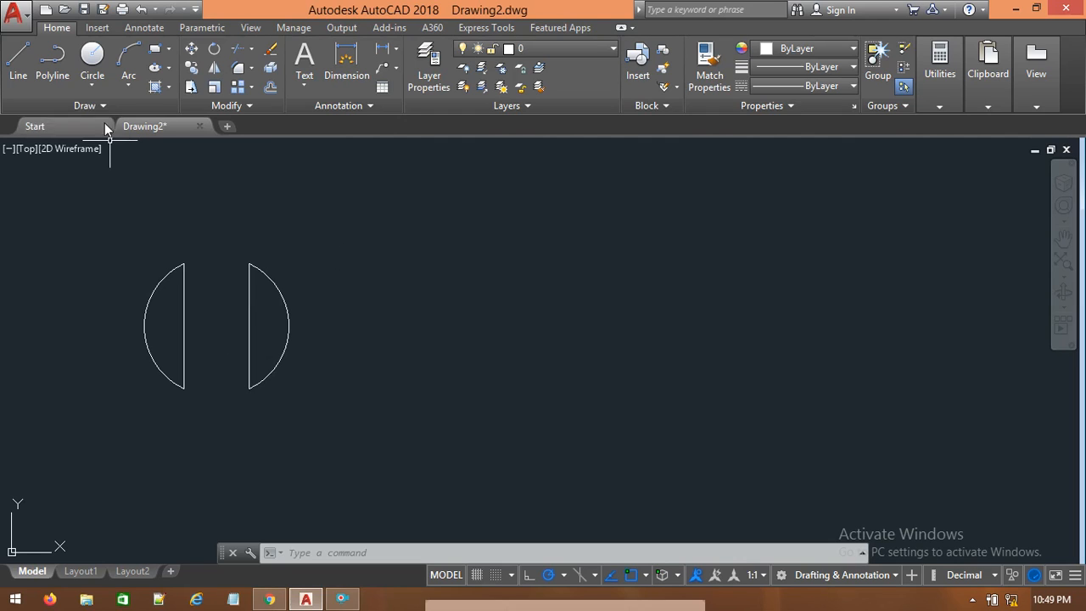
Step: Mirror both line-and-arc shapes upward across a horizontal axis through the right line's upper endpoint, keeping the source objects
click(214, 68)
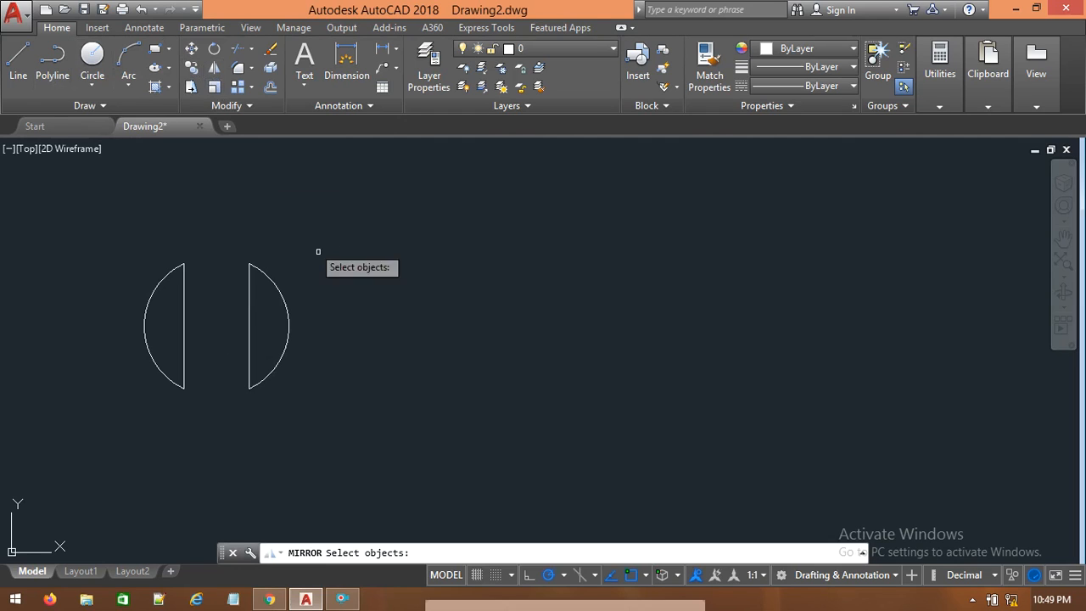
mouse_move(356, 323)
mouse_down()
mouse_move(230, 416)
mouse_move(141, 235)
mouse_move(266, 234)
mouse_up()
key(Return)
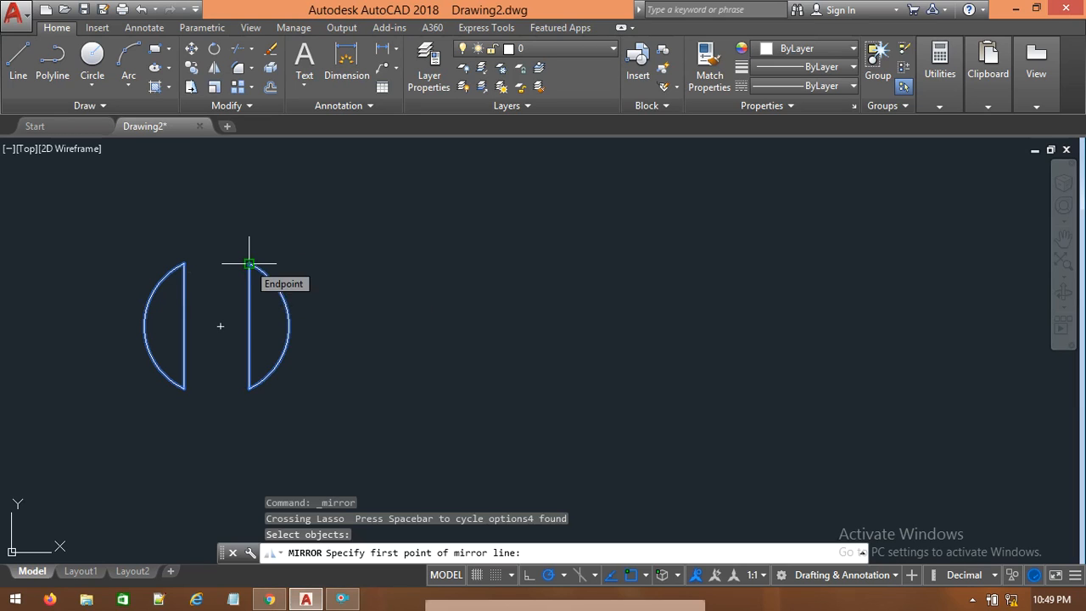
click(249, 263)
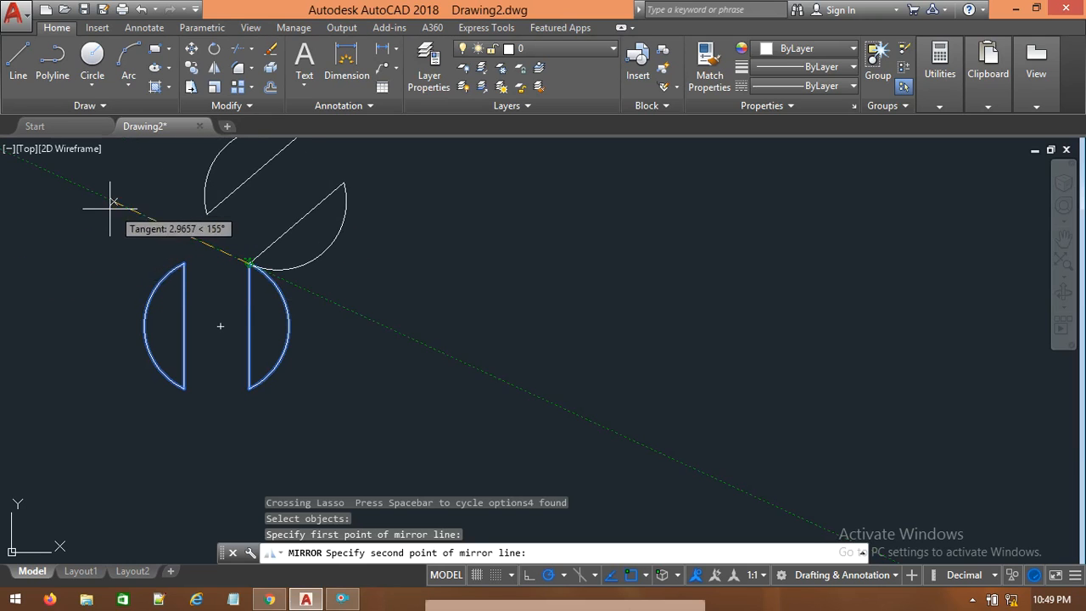
click(45, 263)
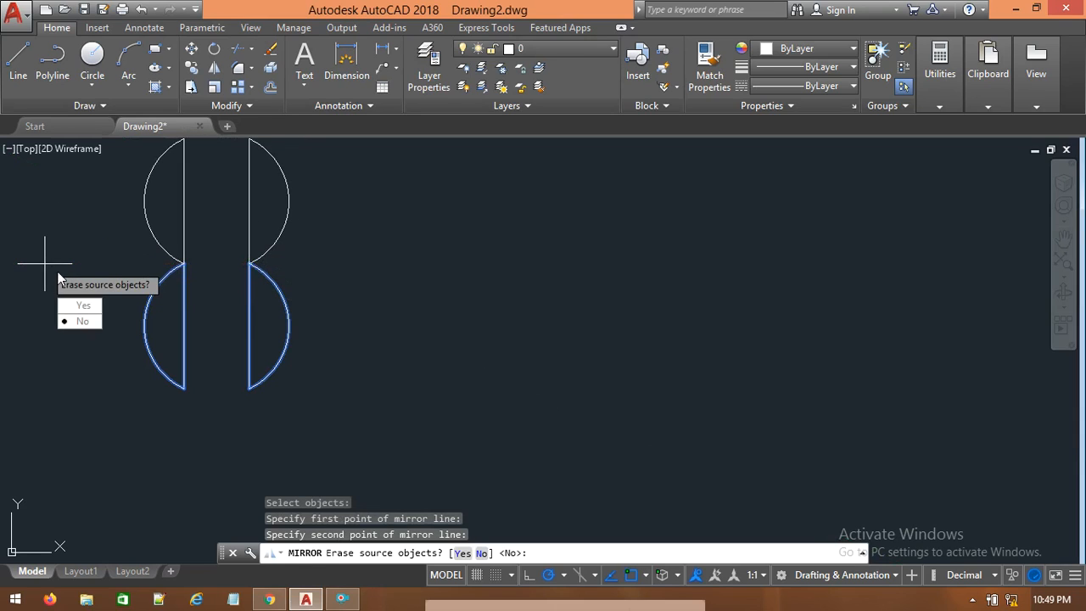
click(83, 323)
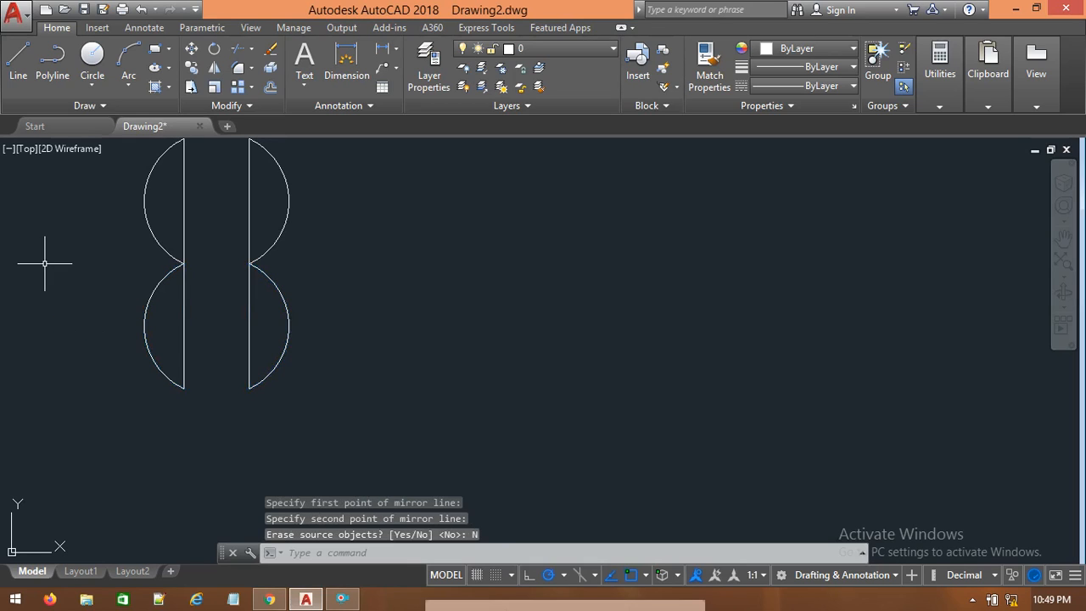
Step: Erase all the mirrored line-and-arc shapes from the drawing
middle_drag(352, 195, 421, 246)
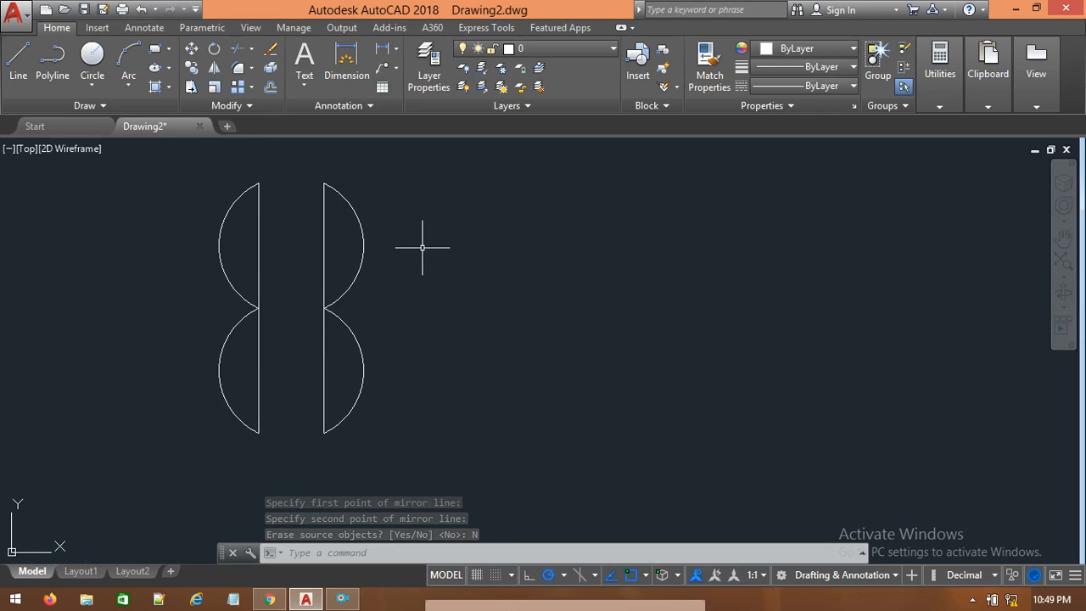
mouse_move(438, 199)
mouse_down()
mouse_move(376, 449)
mouse_move(145, 286)
mouse_move(311, 157)
mouse_up()
key(Delete)
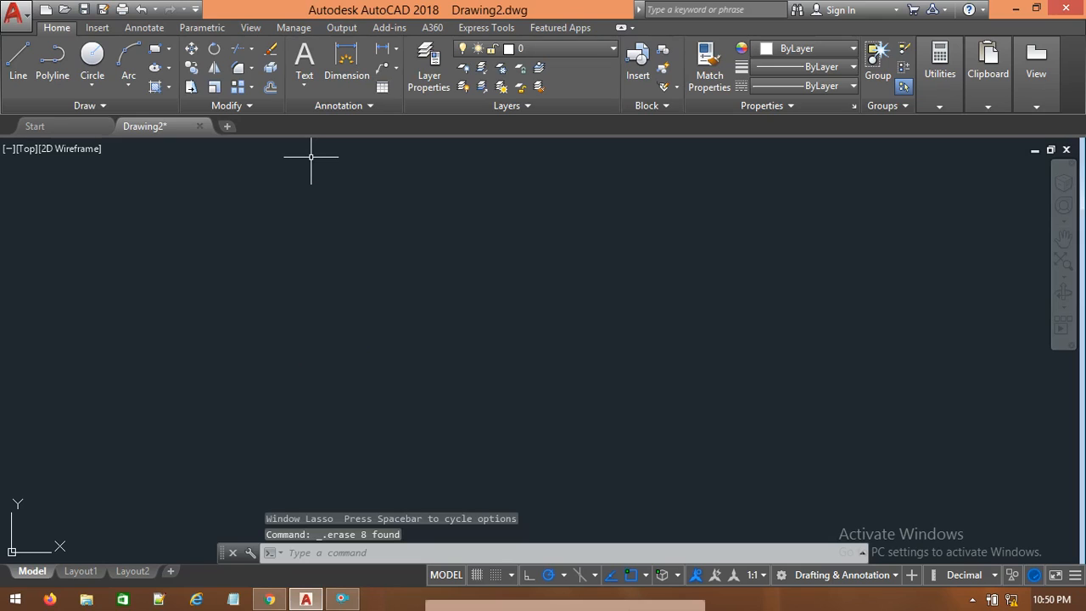
Step: Draw a large horizontal rectangle and a small square inside it, starting at its lower-left corner
click(154, 48)
click(310, 254)
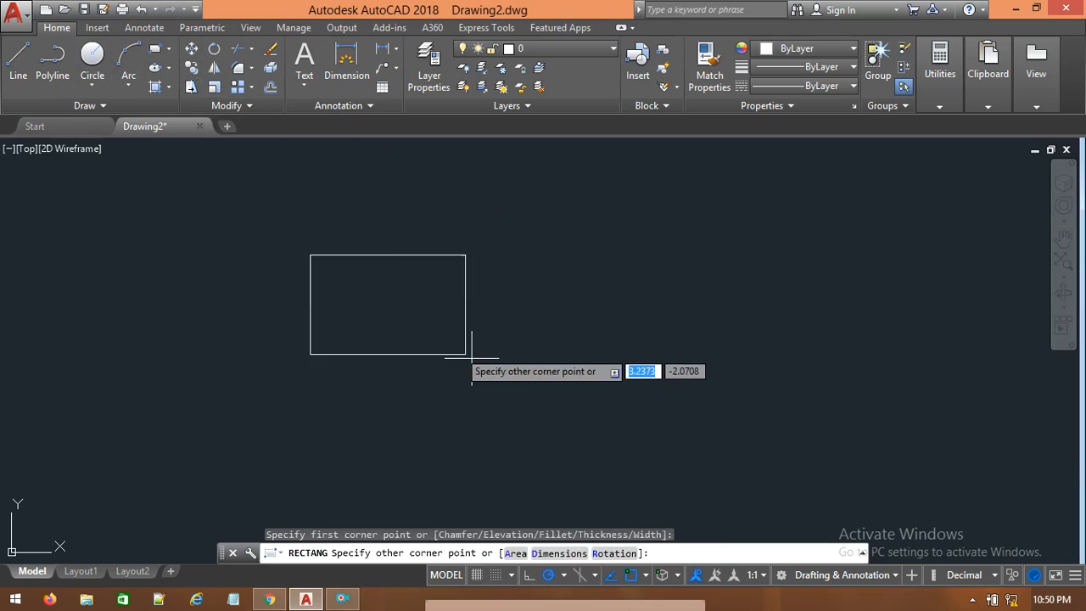
click(693, 430)
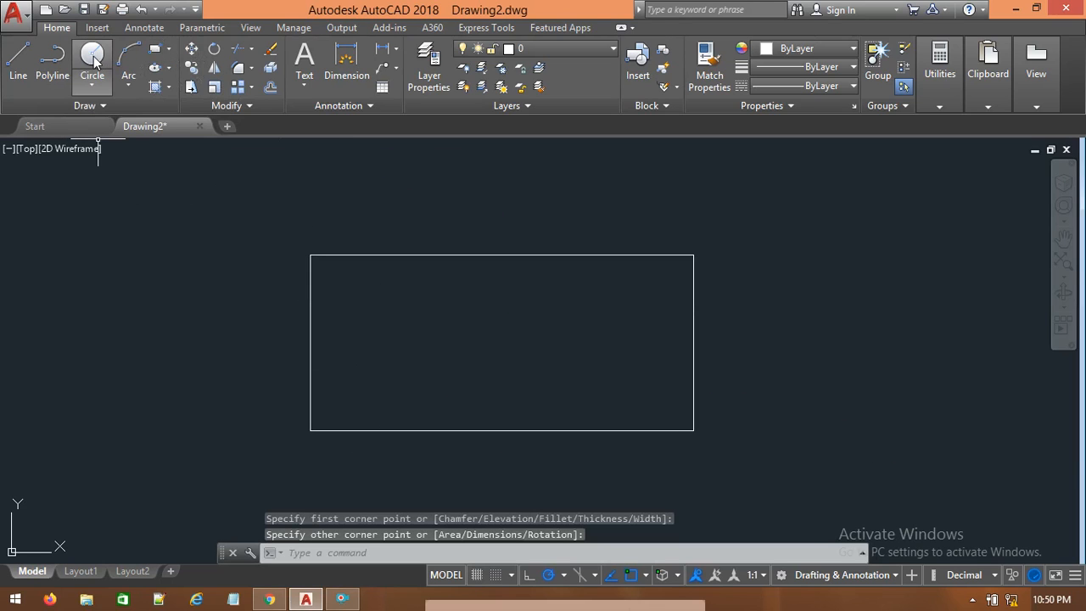
click(155, 49)
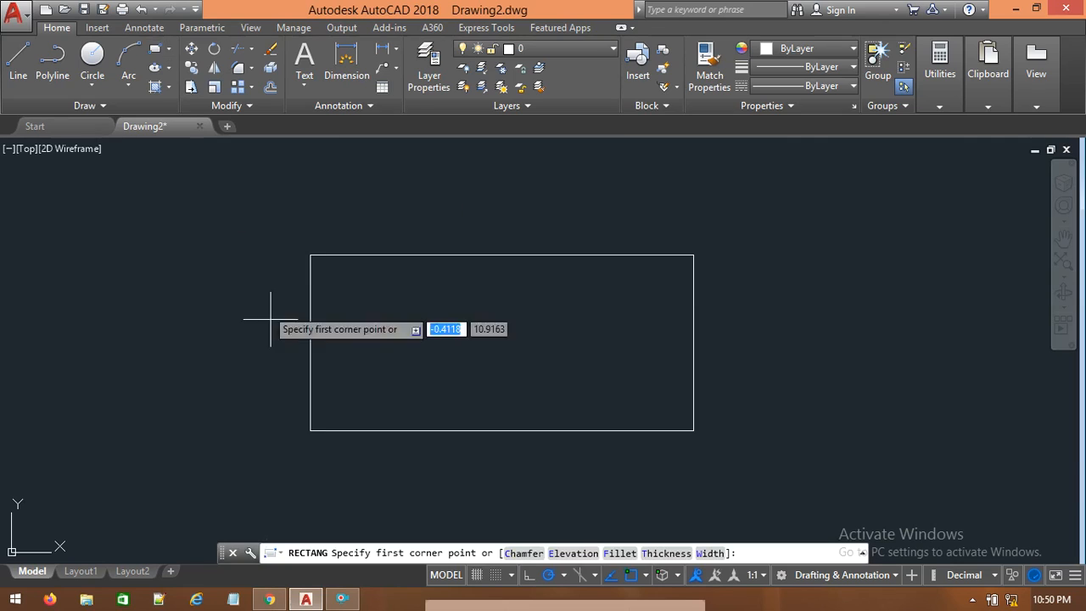
click(311, 430)
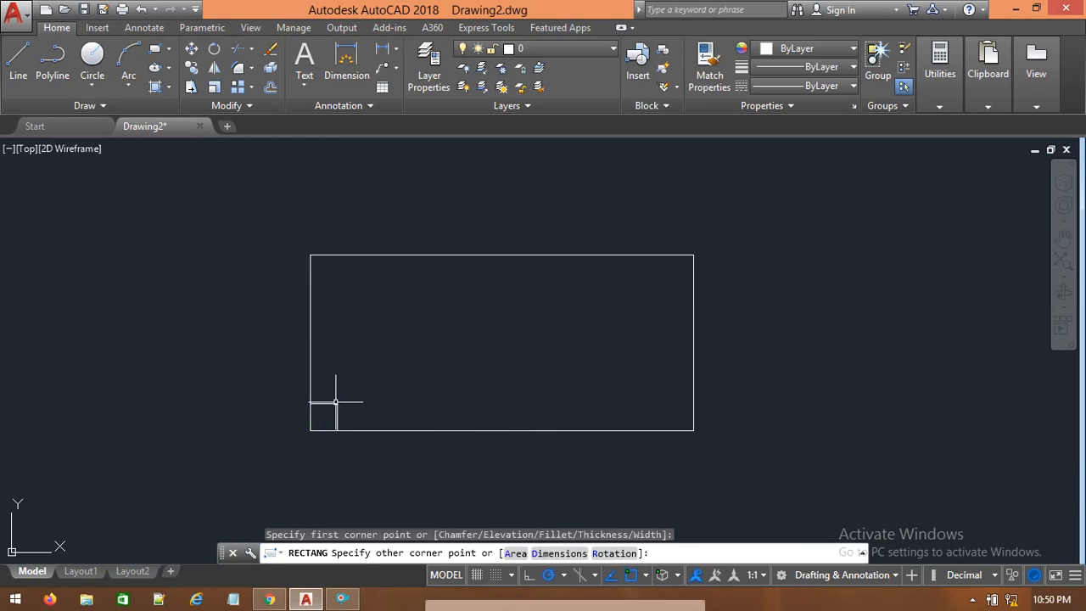
click(337, 403)
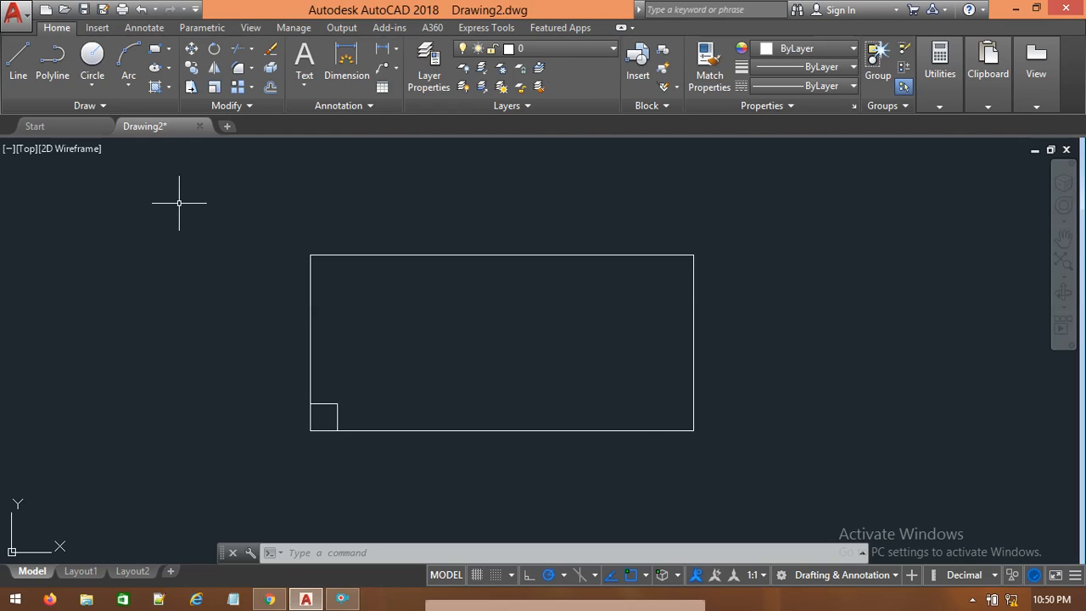
click(214, 69)
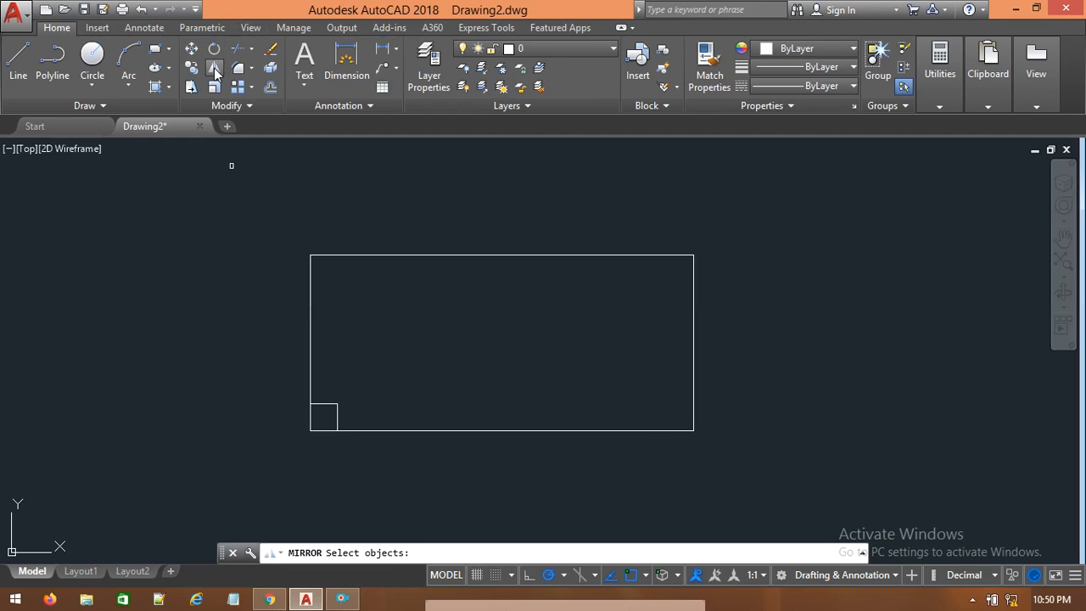
click(327, 405)
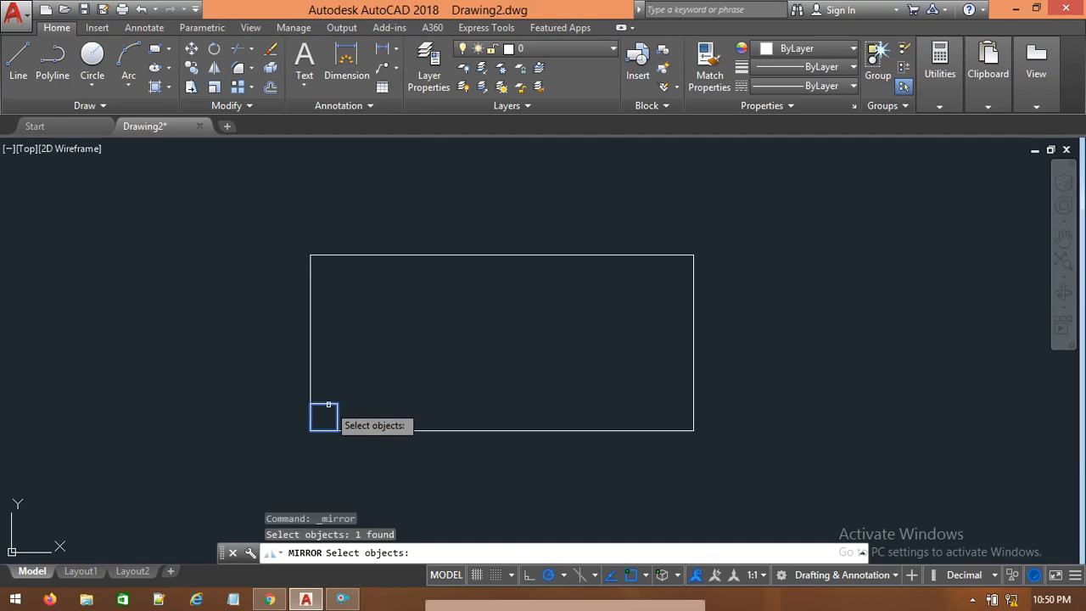
key(Return)
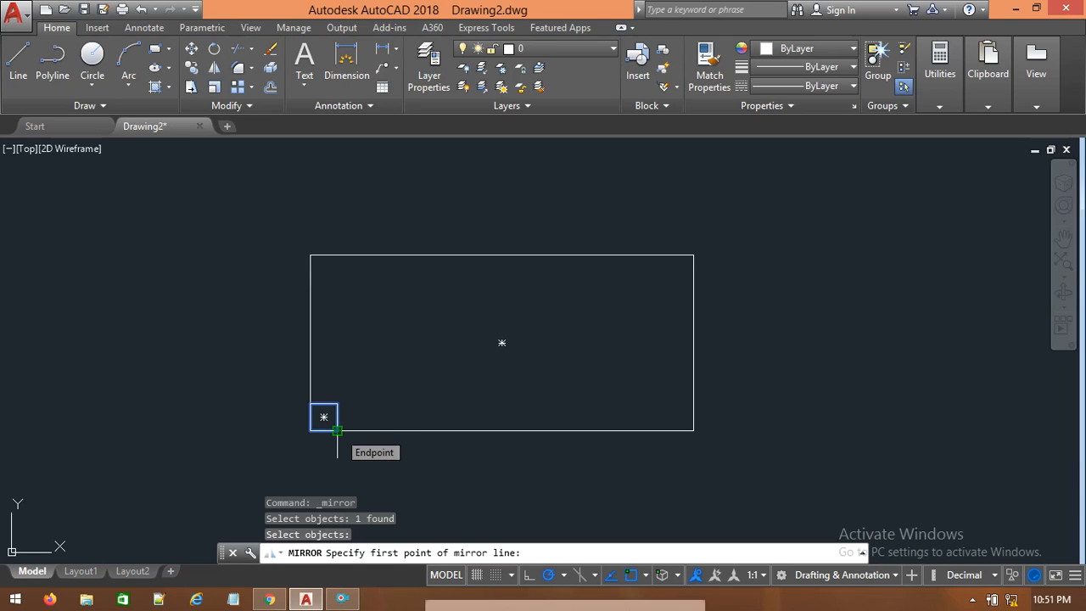
click(336, 430)
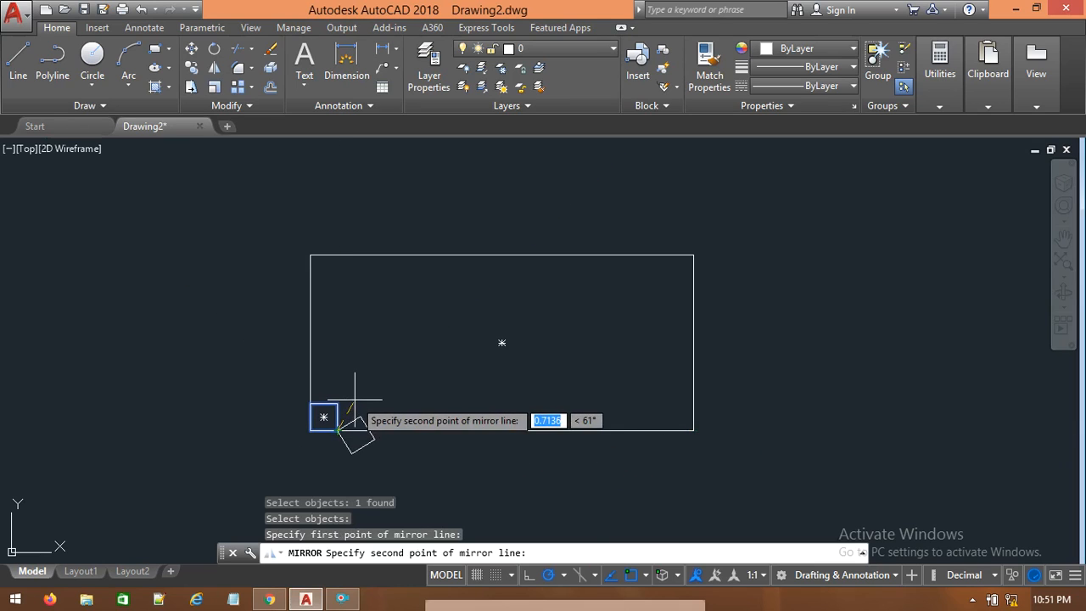
key(ctrl+z)
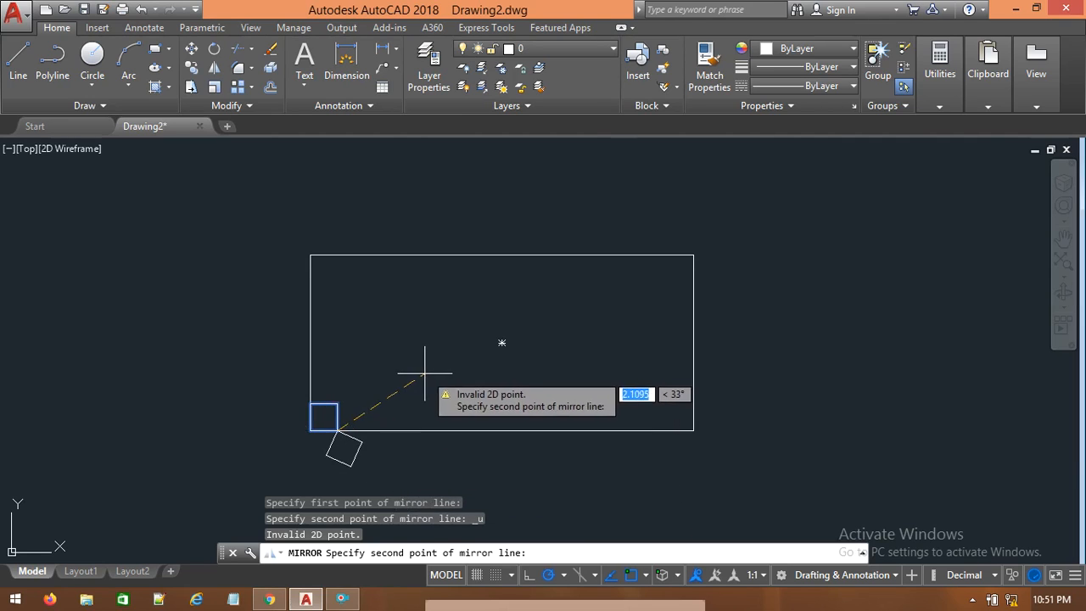
key(Escape)
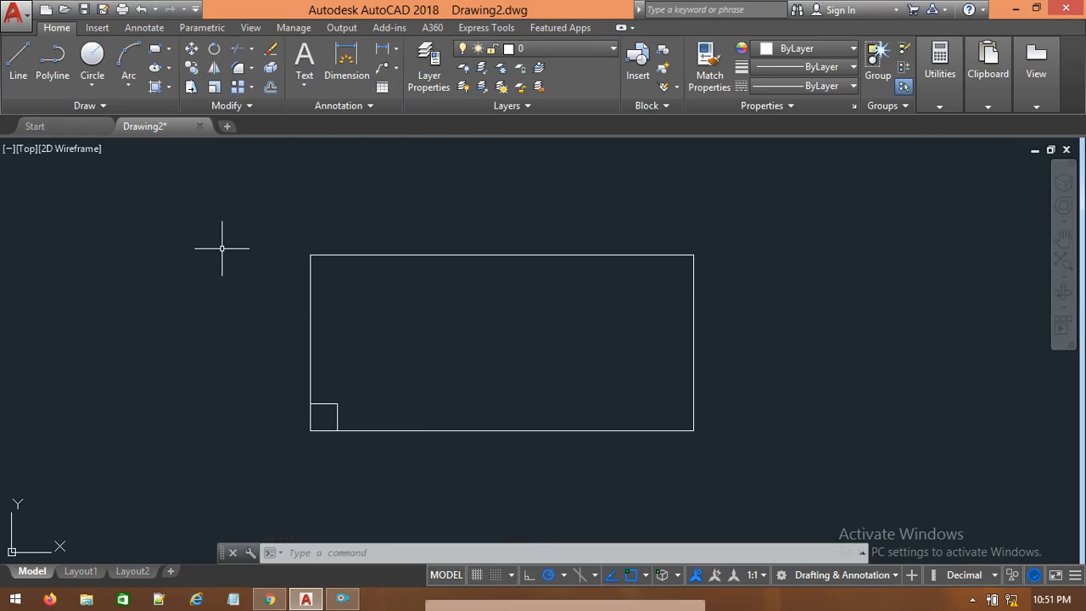
Step: Mirror the small square across a vertical axis through the midpoint of the large rectangle's bottom edge, keeping the source square
click(213, 70)
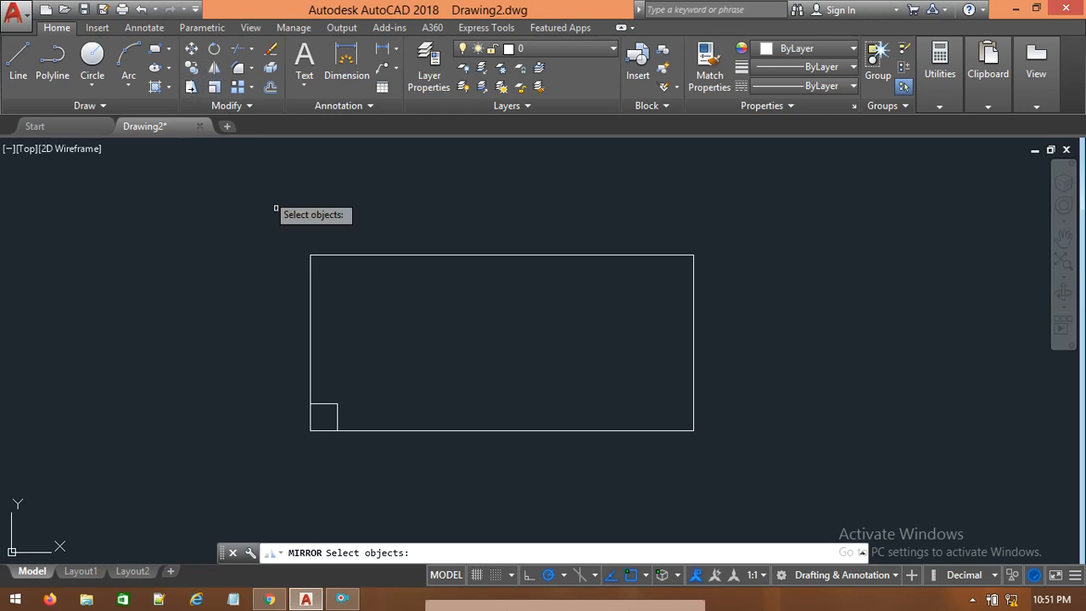
click(338, 414)
key(Return)
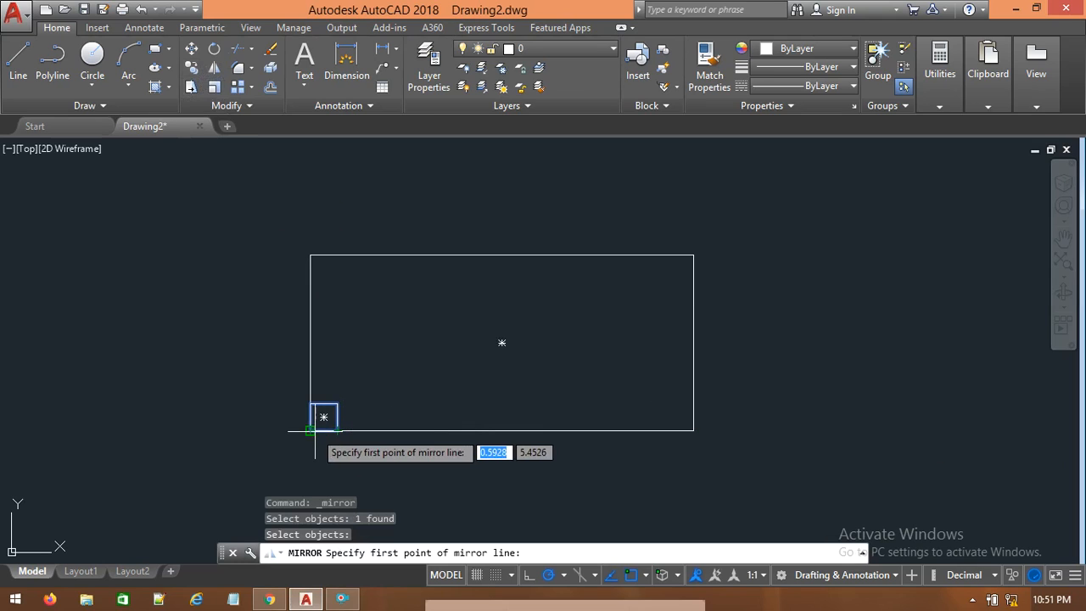
click(502, 430)
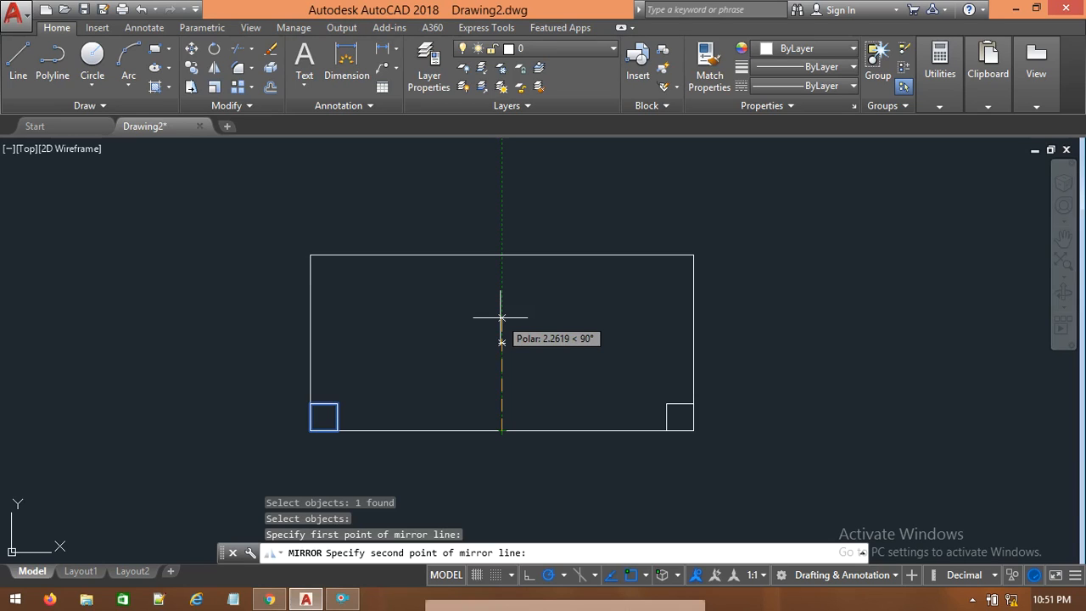
click(501, 318)
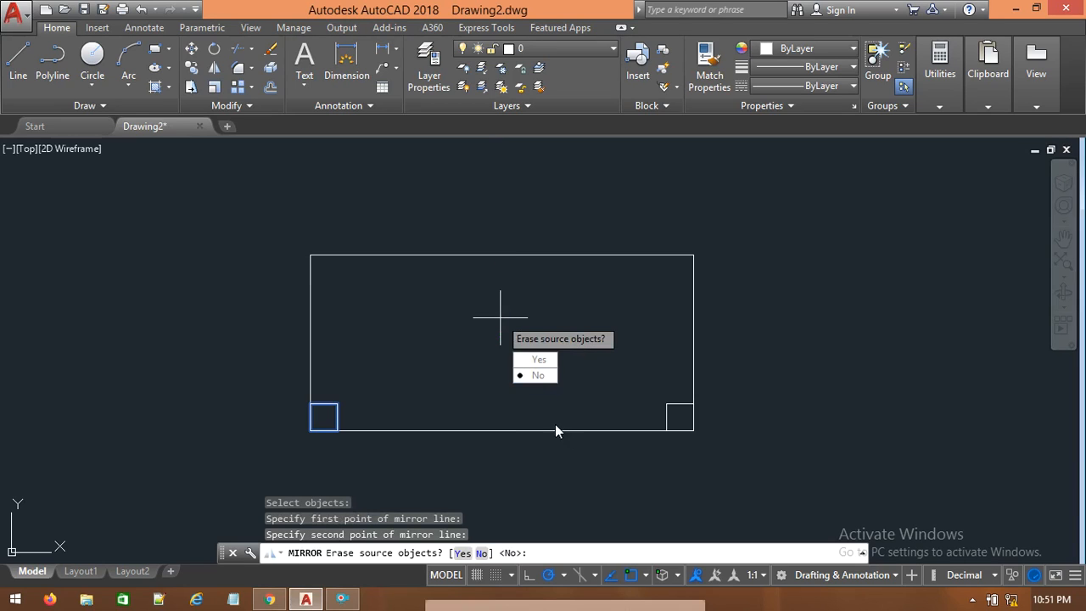
click(536, 379)
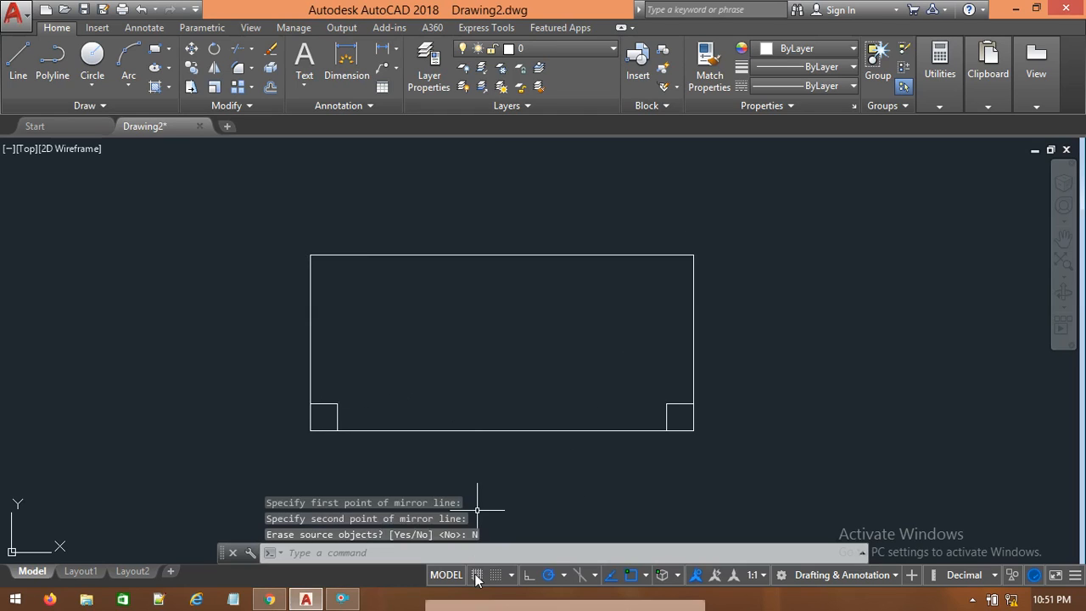
Step: Mirror both small squares upward across a horizontal axis through the midpoint of the large rectangle's right edge, keeping the source squares
click(215, 73)
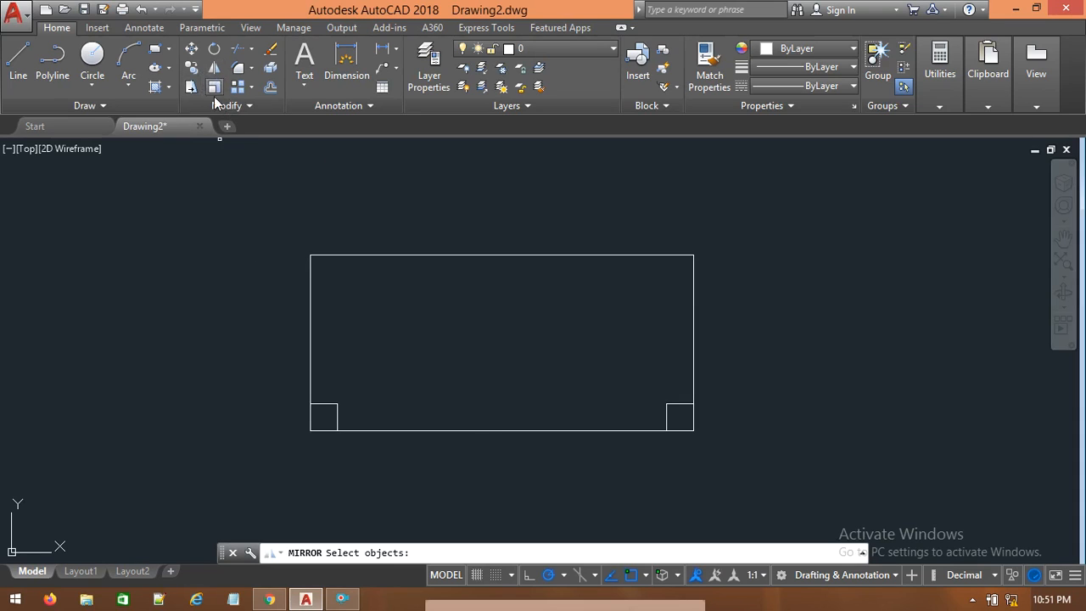
click(331, 404)
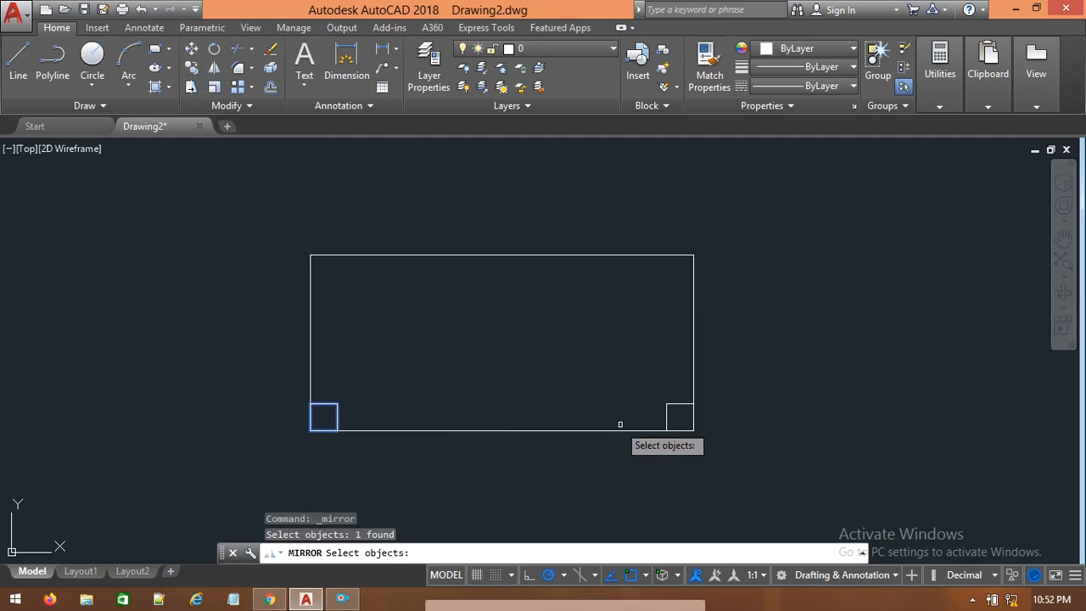
click(670, 407)
click(669, 408)
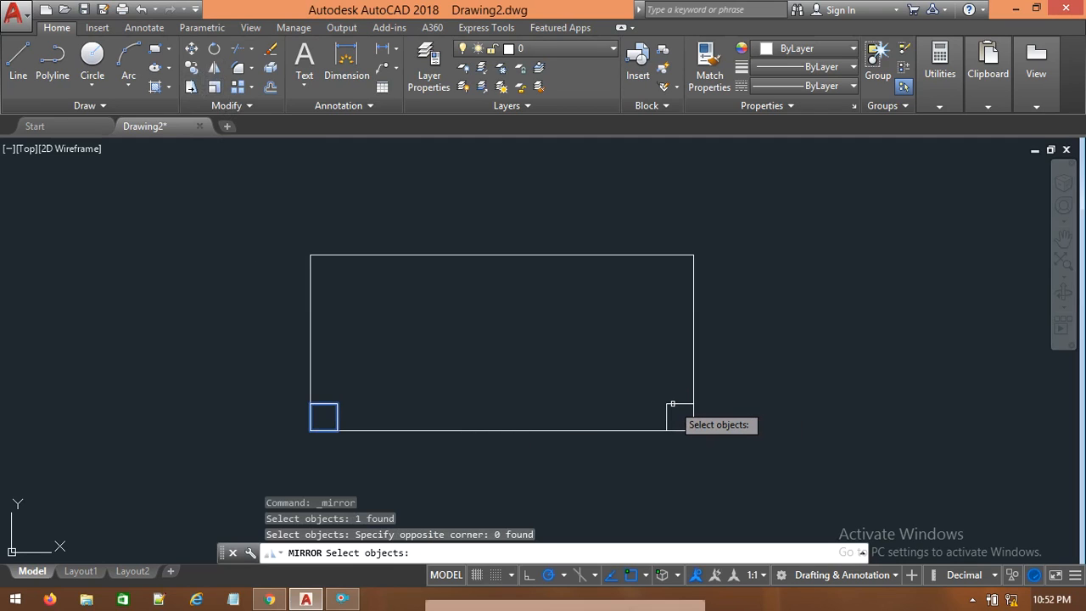
click(667, 408)
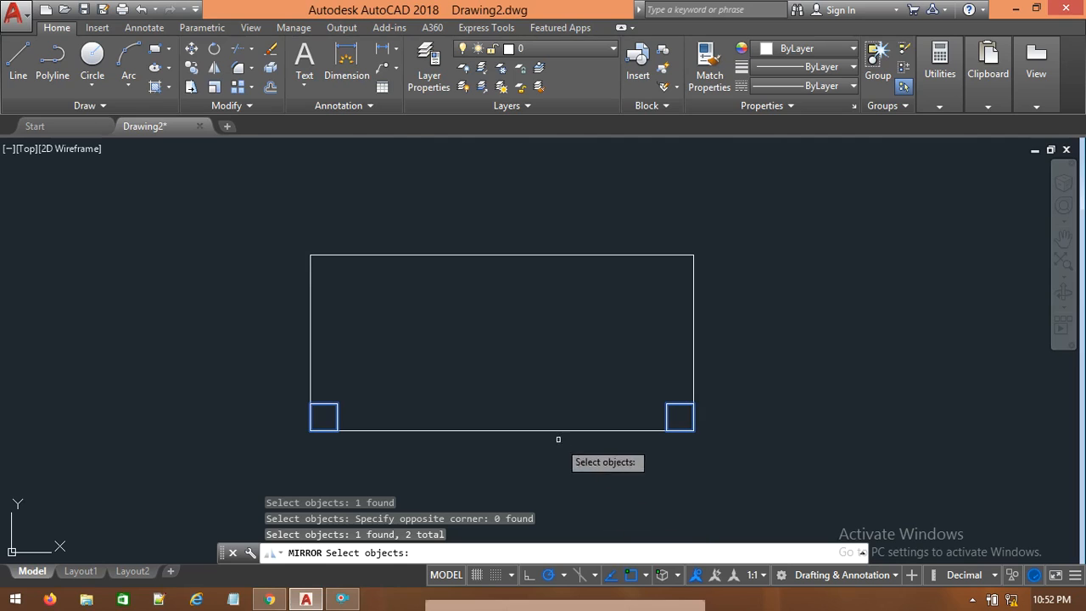
key(Return)
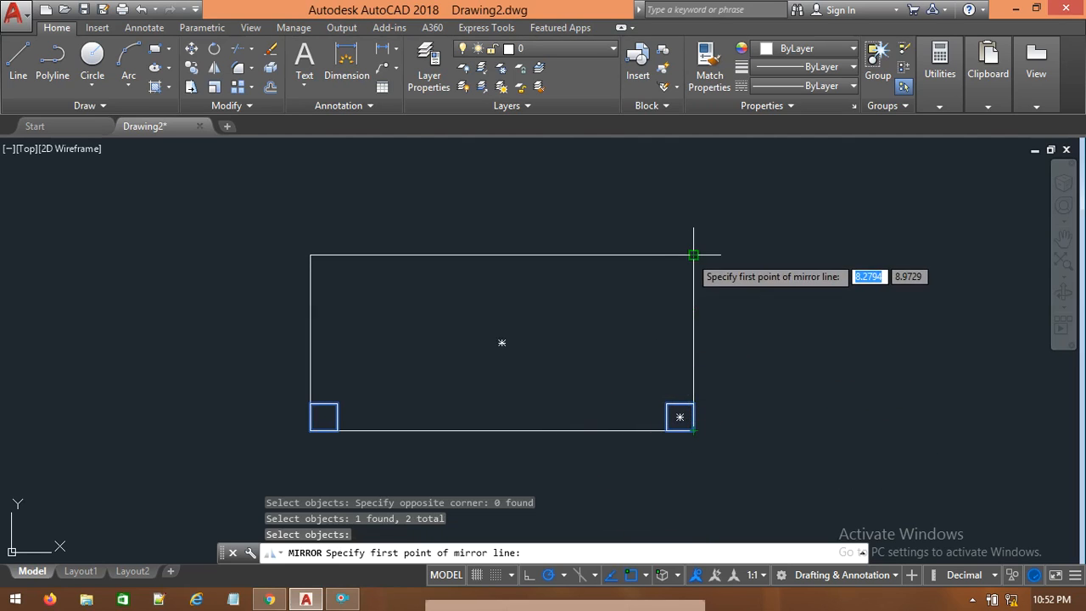
click(693, 342)
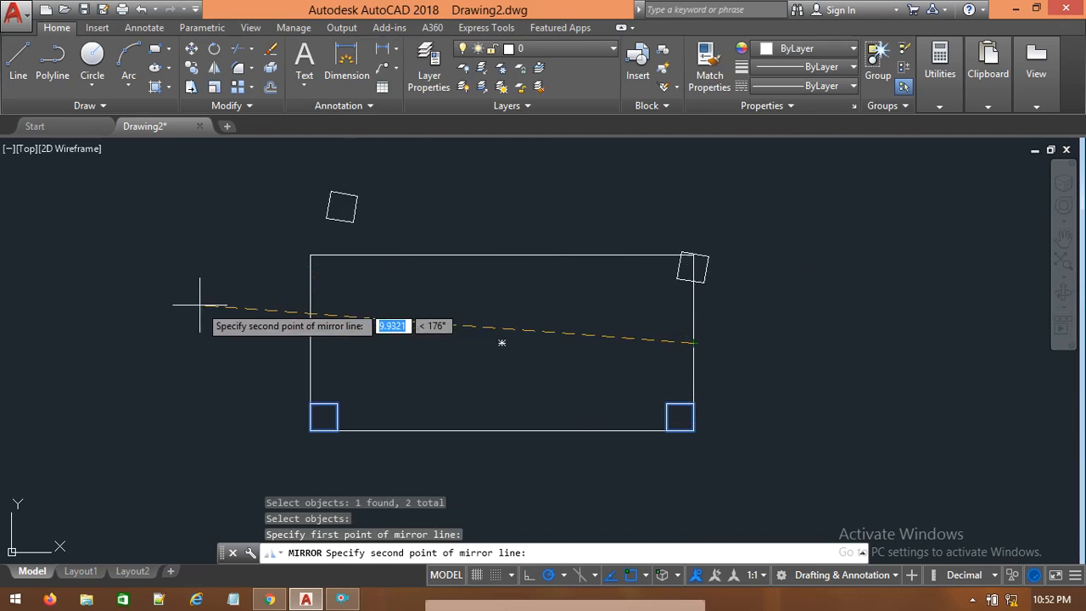
click(170, 342)
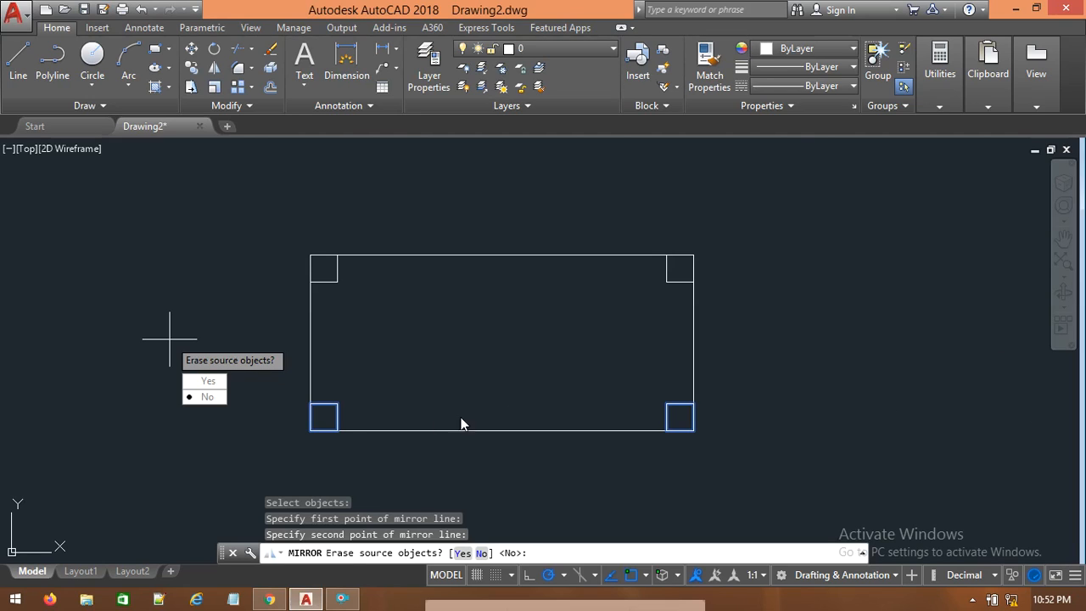
click(204, 402)
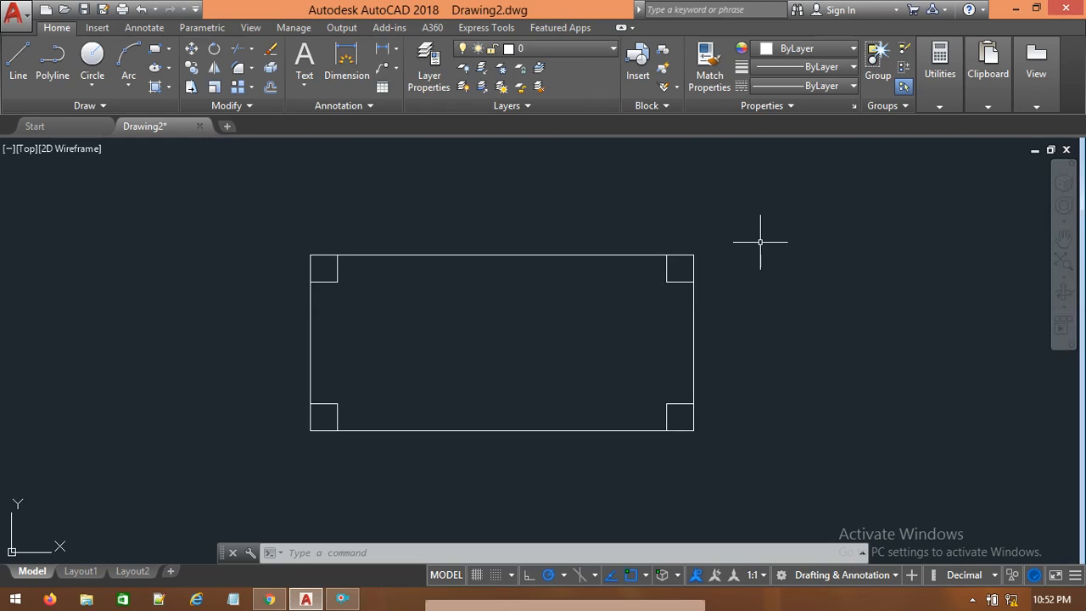
Step: Erase everything in the drawing and draw two overlapping horizontal rectangles, starting the second at the center of the first
mouse_move(809, 323)
mouse_down()
mouse_move(781, 377)
mouse_move(560, 507)
mouse_move(278, 399)
mouse_move(424, 164)
mouse_move(700, 216)
mouse_up()
key(Delete)
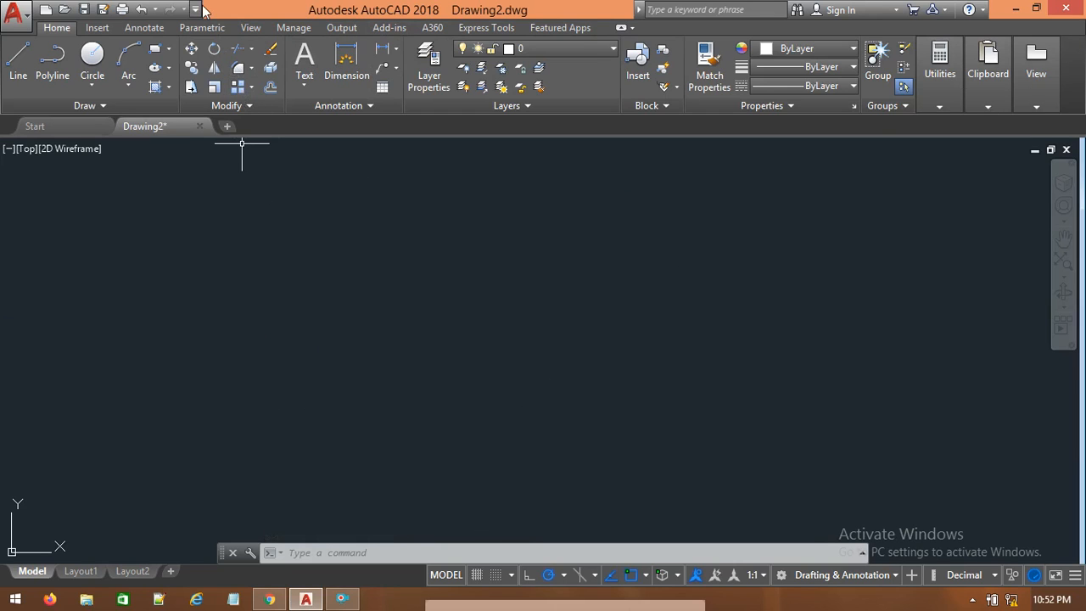
click(160, 52)
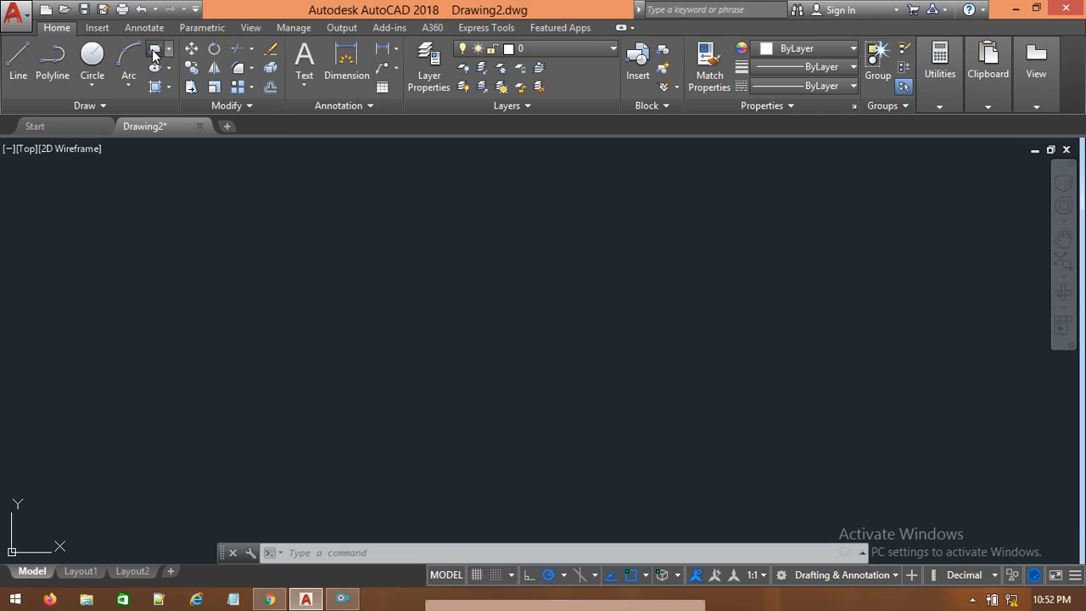
click(265, 375)
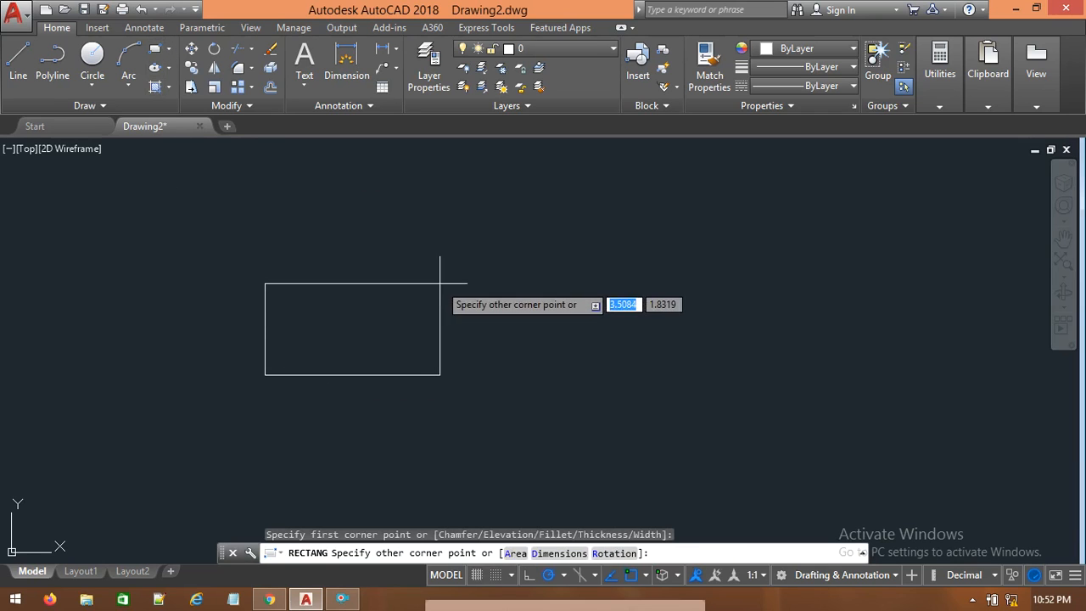
click(440, 285)
click(155, 53)
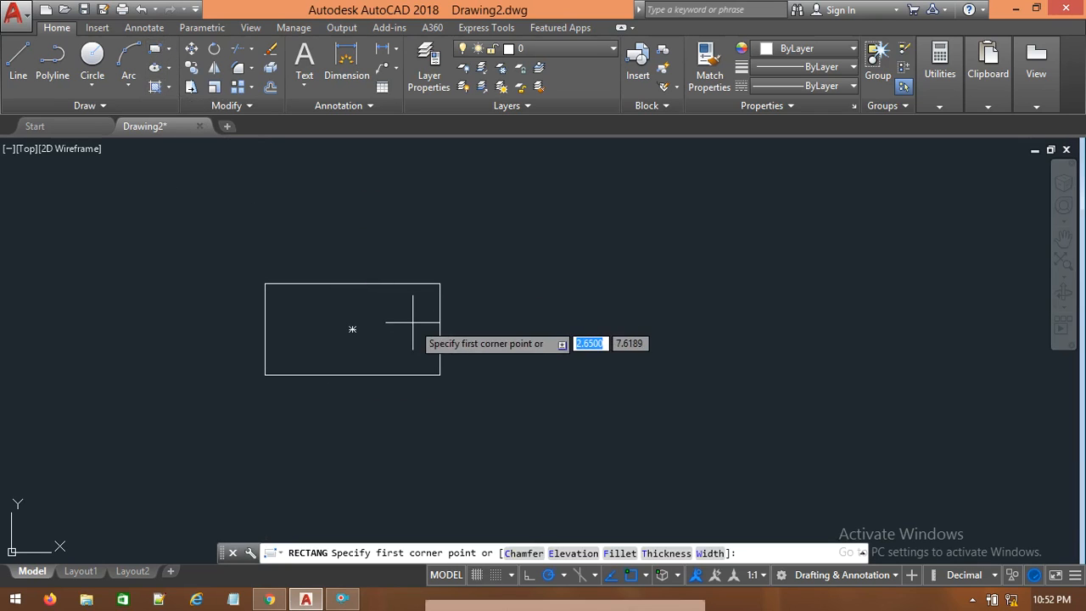
click(352, 329)
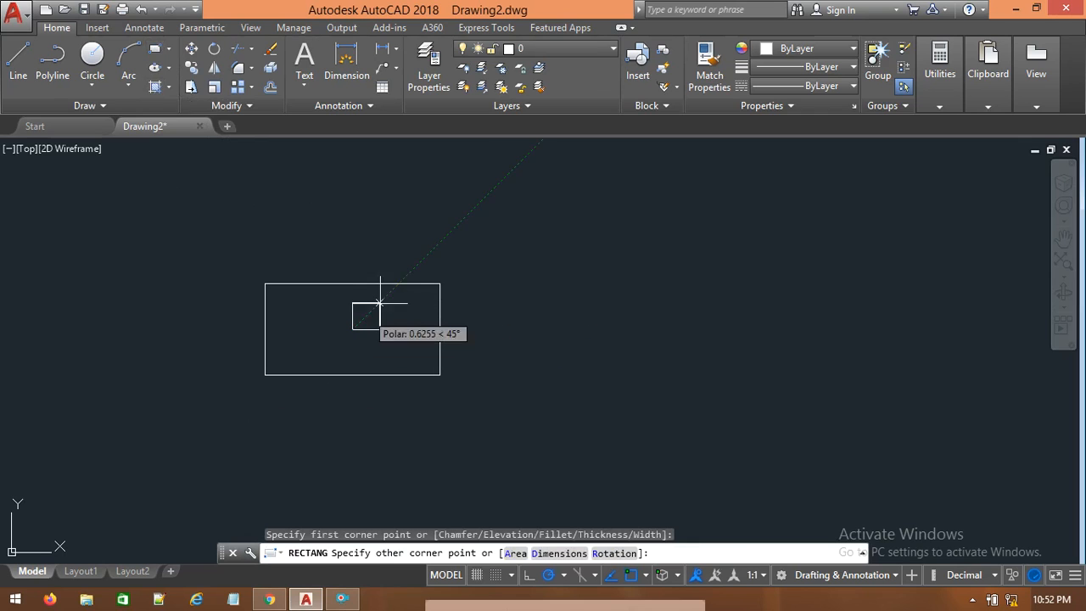
click(513, 223)
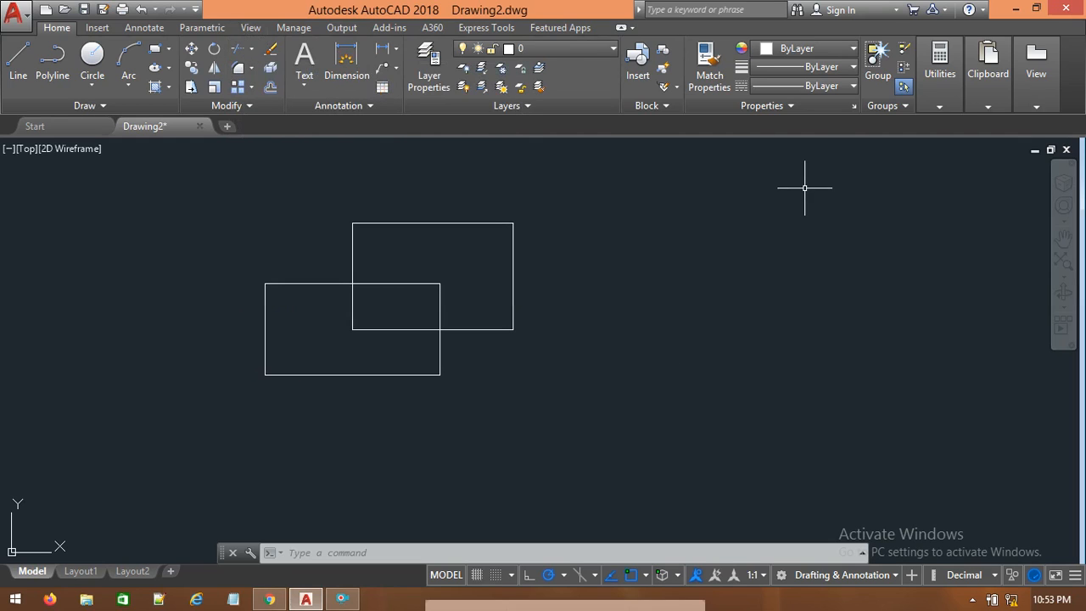
Step: Trim the rectangle edges inside the overlap, using all objects as cutting edges, to leave one stepped outline
text(trim)
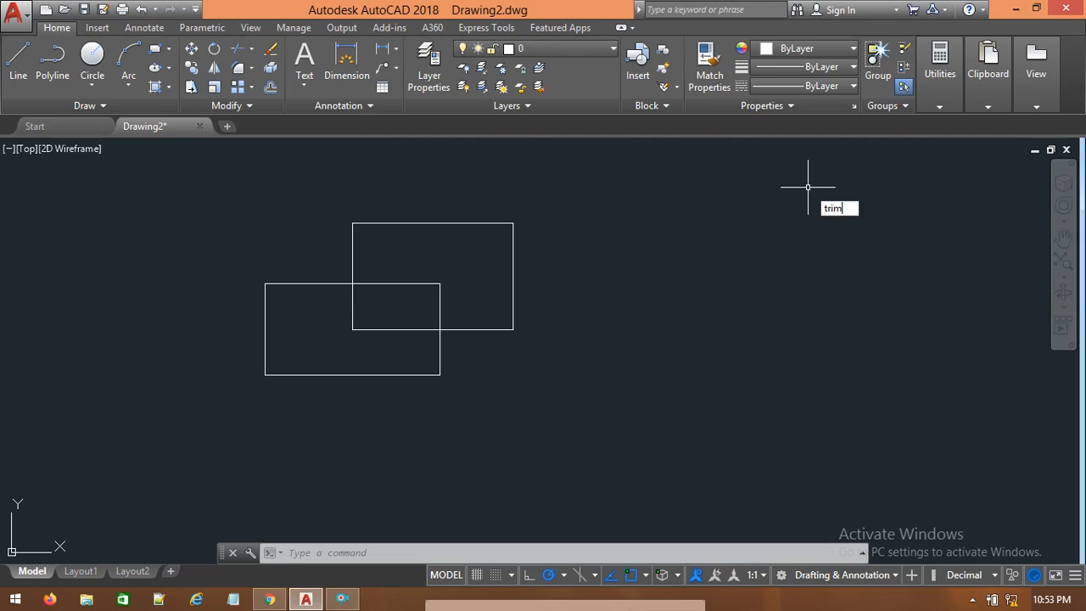
key(Return)
key(Return)
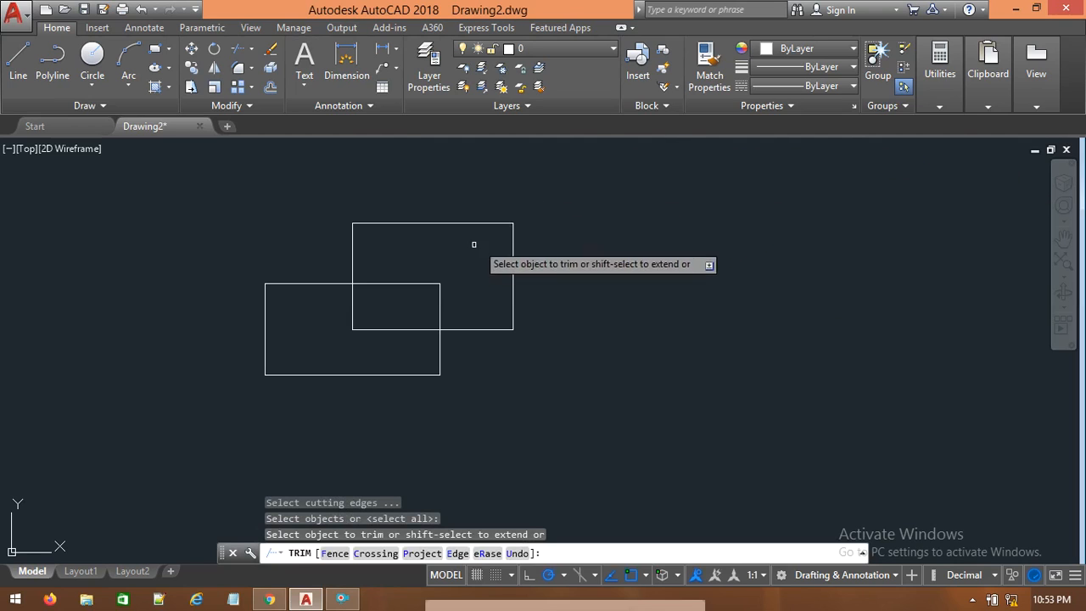
click(395, 285)
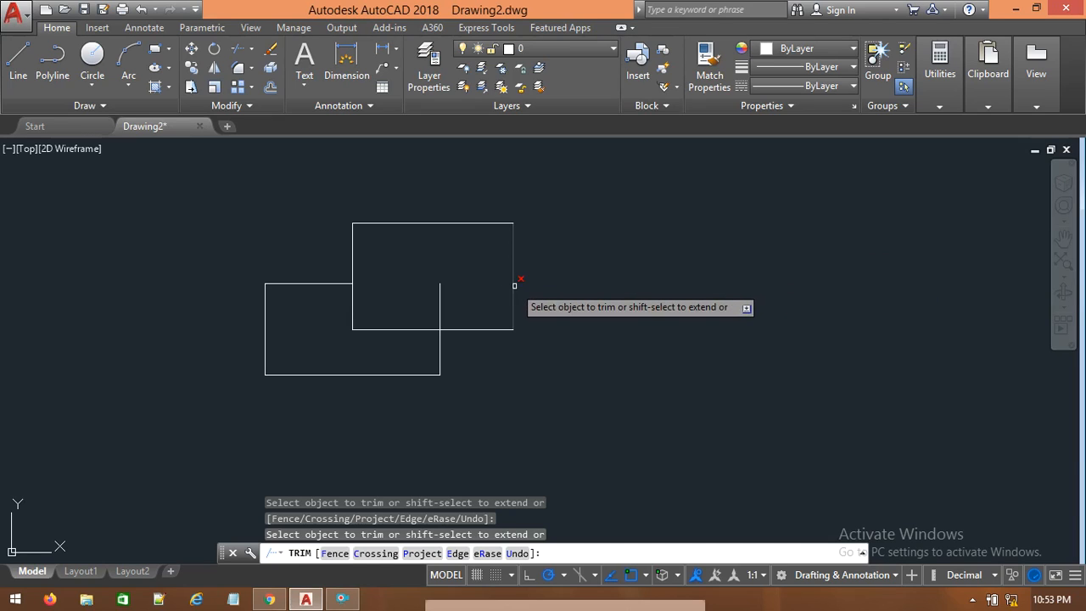
click(438, 311)
click(414, 327)
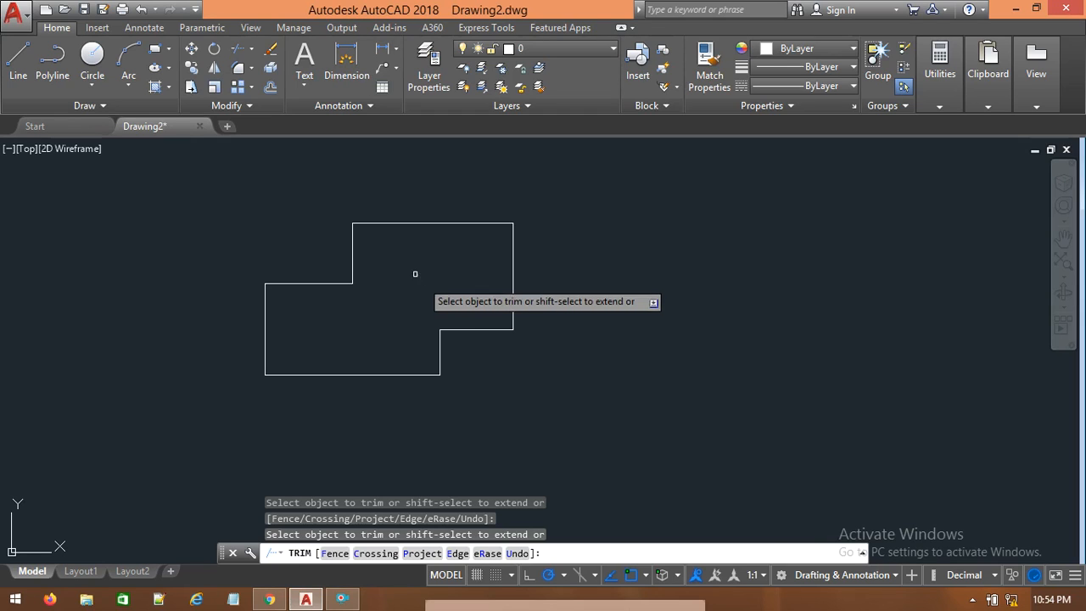
Step: Draw a circle with a radius of about 1.48 centered on the lower-right corner of the outline's upper part
click(92, 59)
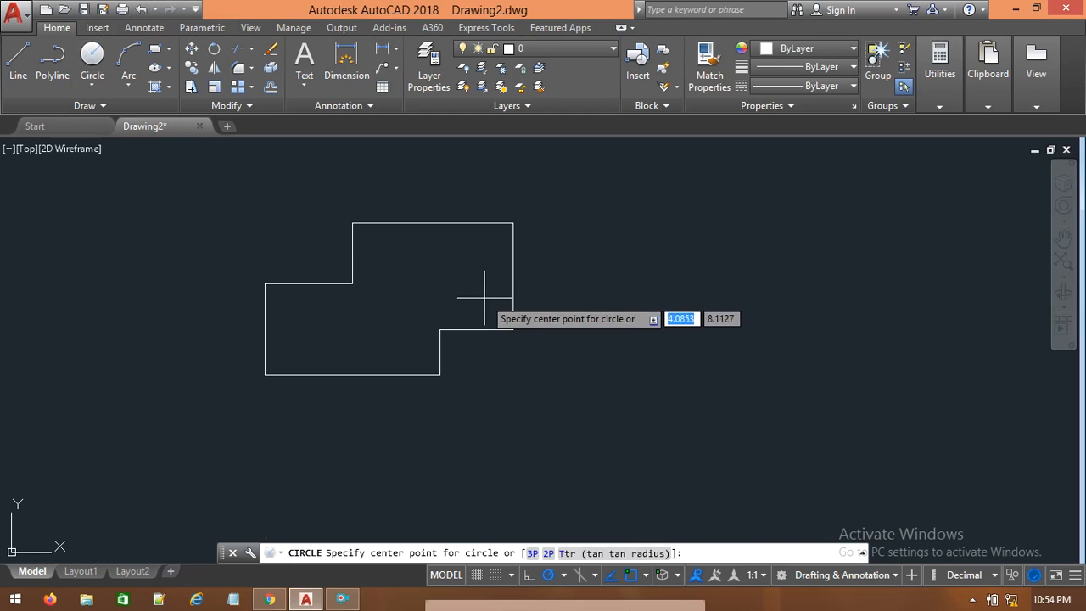
click(512, 329)
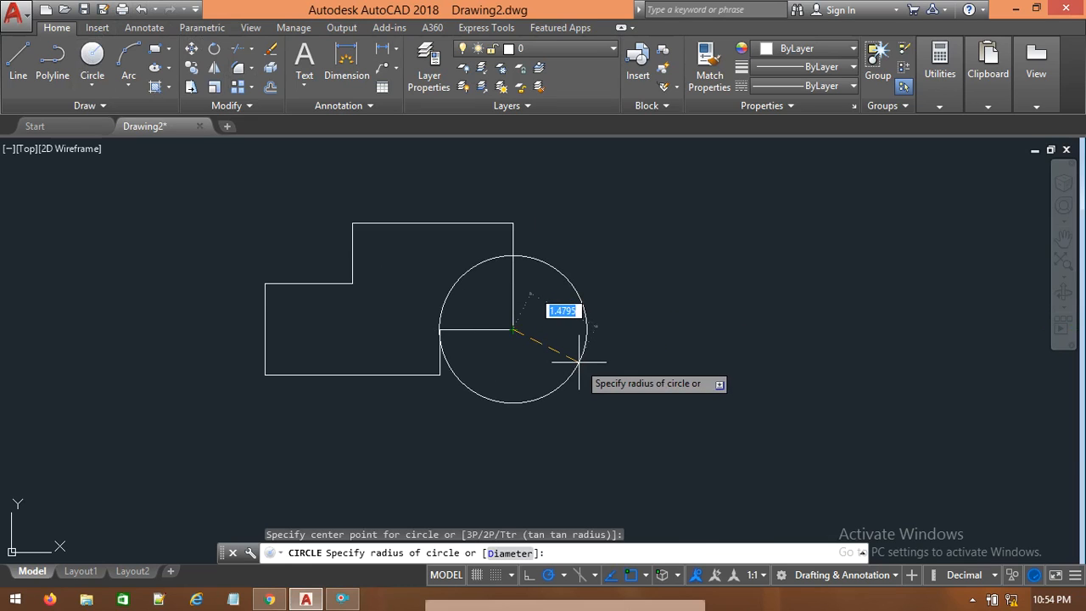
click(578, 361)
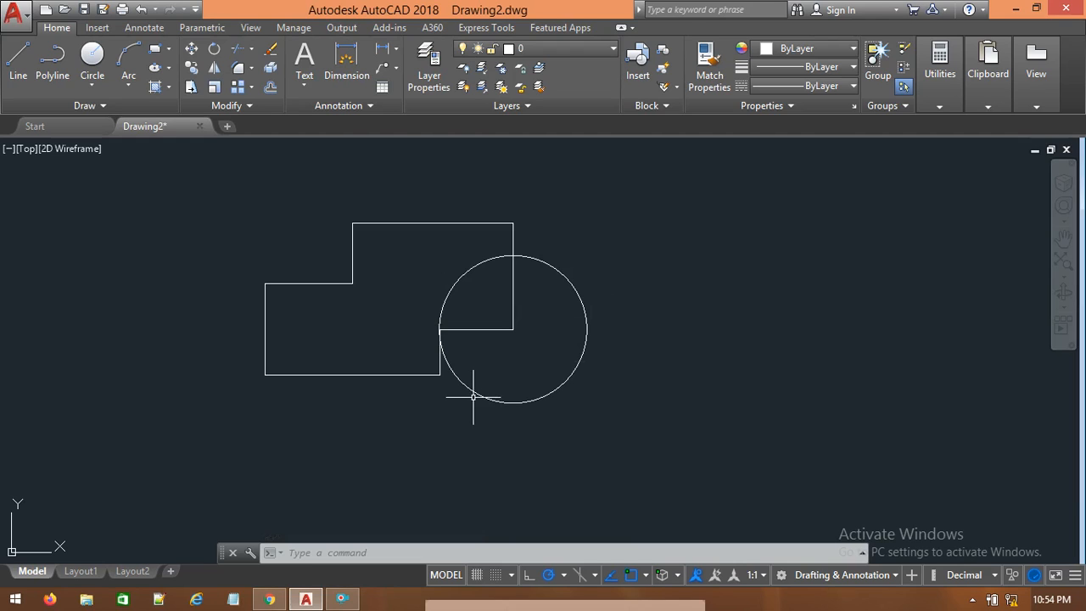
Step: Trim the arc inside the outline and the vertical edge inside the circle, and erase the leftover horizontal segment
text(TRIM)
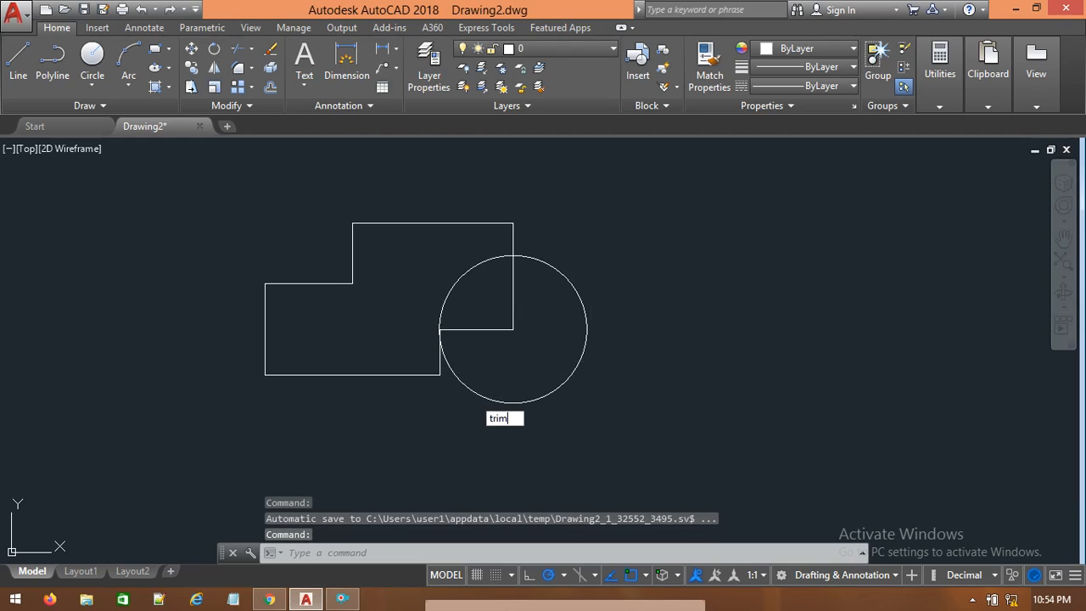
key(Return)
key(Return)
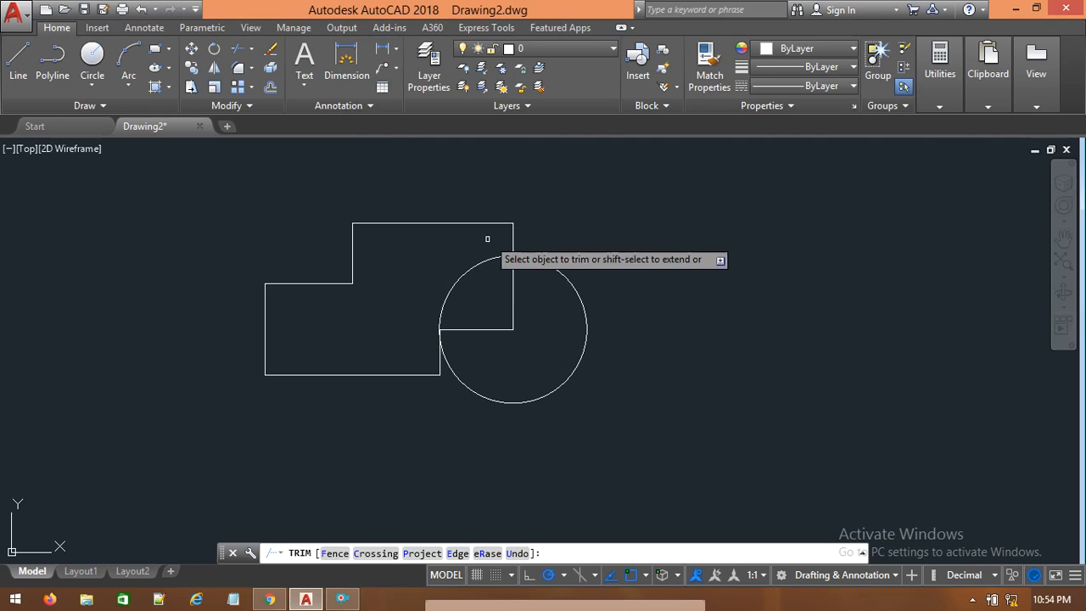
click(474, 264)
click(514, 292)
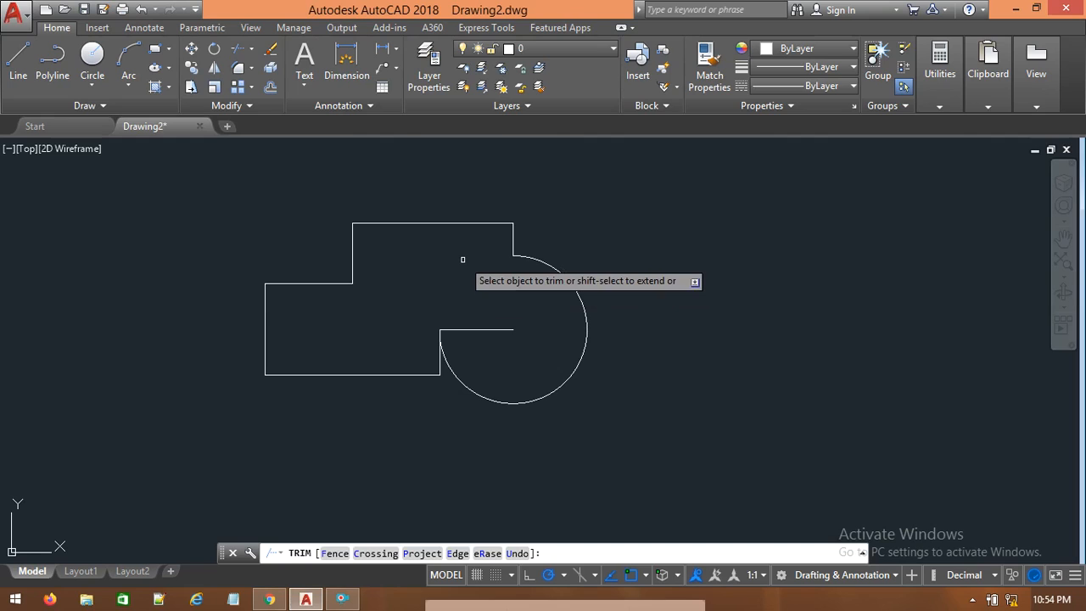
key(Escape)
click(483, 329)
key(Delete)
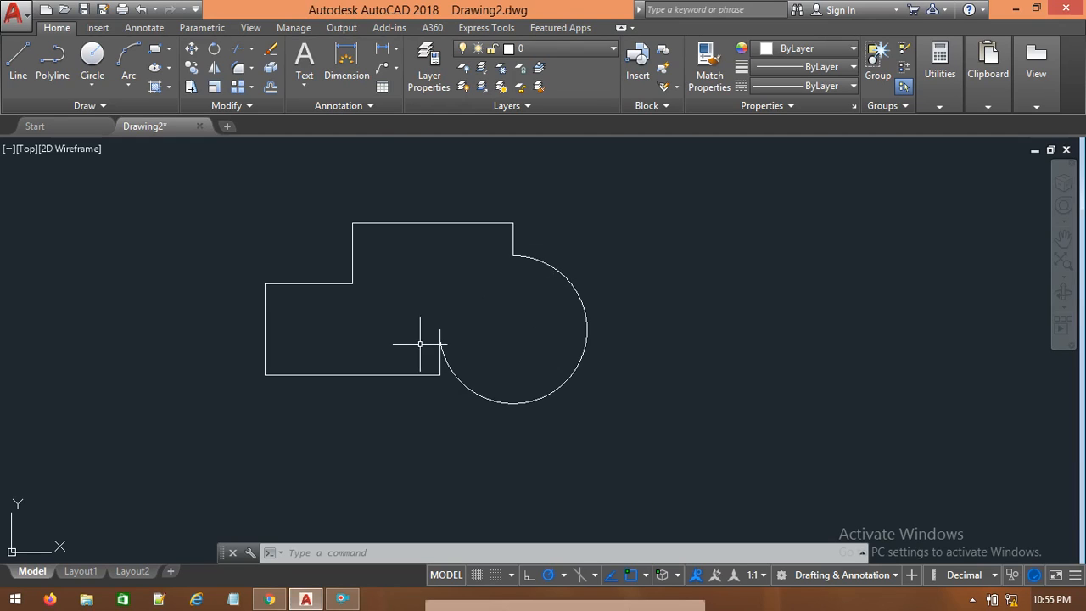
Step: Trim the short vertical stub projecting above the point where the arc meets the lower rectangle's right edge
scroll(441, 340, up, 6)
scroll(475, 352, up, 2)
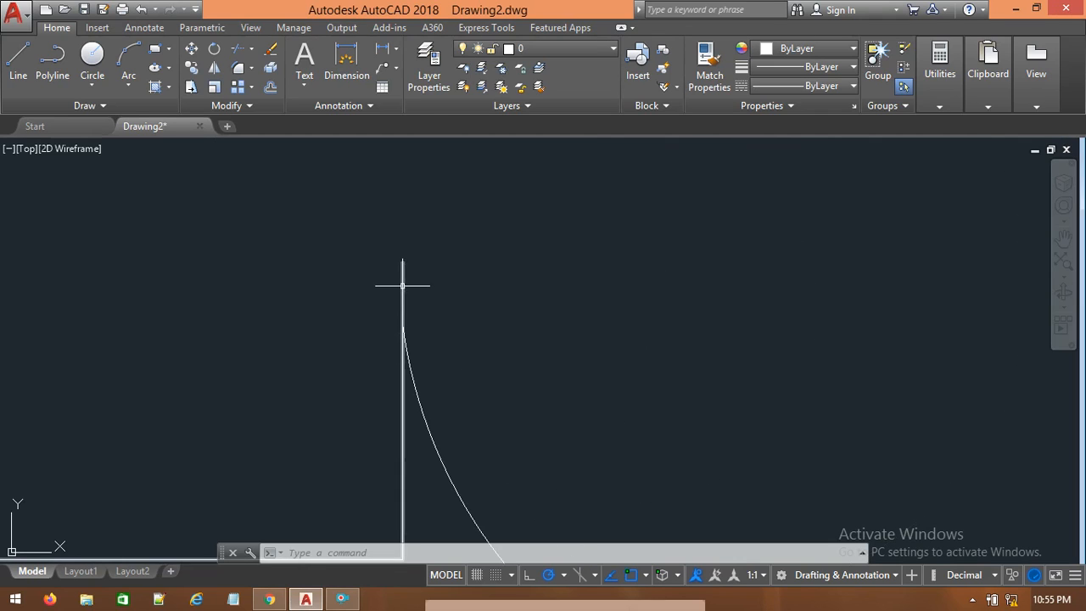
text(trim)
key(Return)
key(Return)
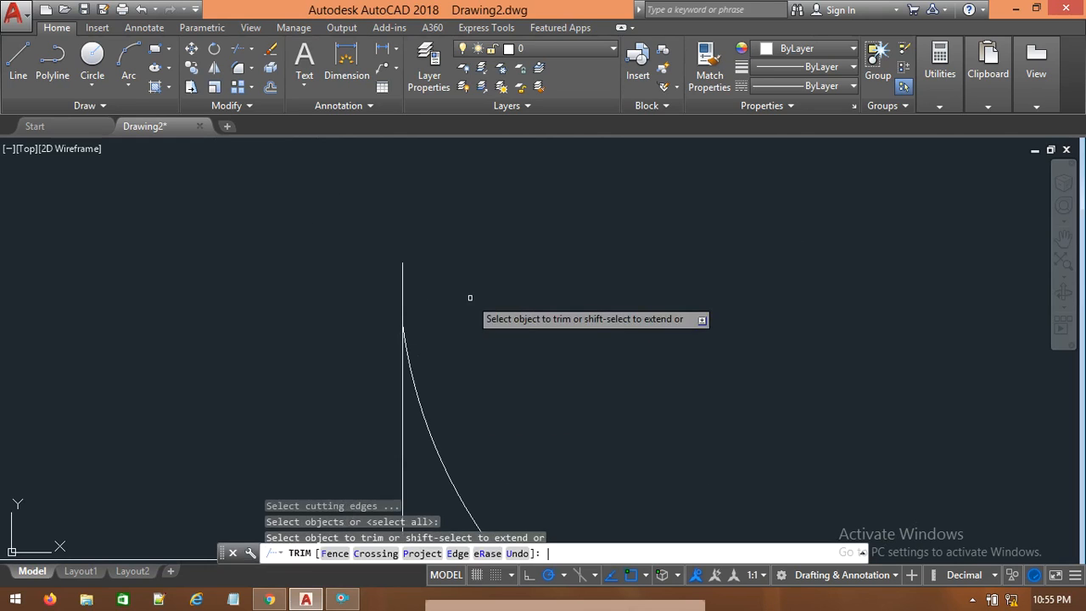
click(400, 278)
scroll(553, 340, down, 4)
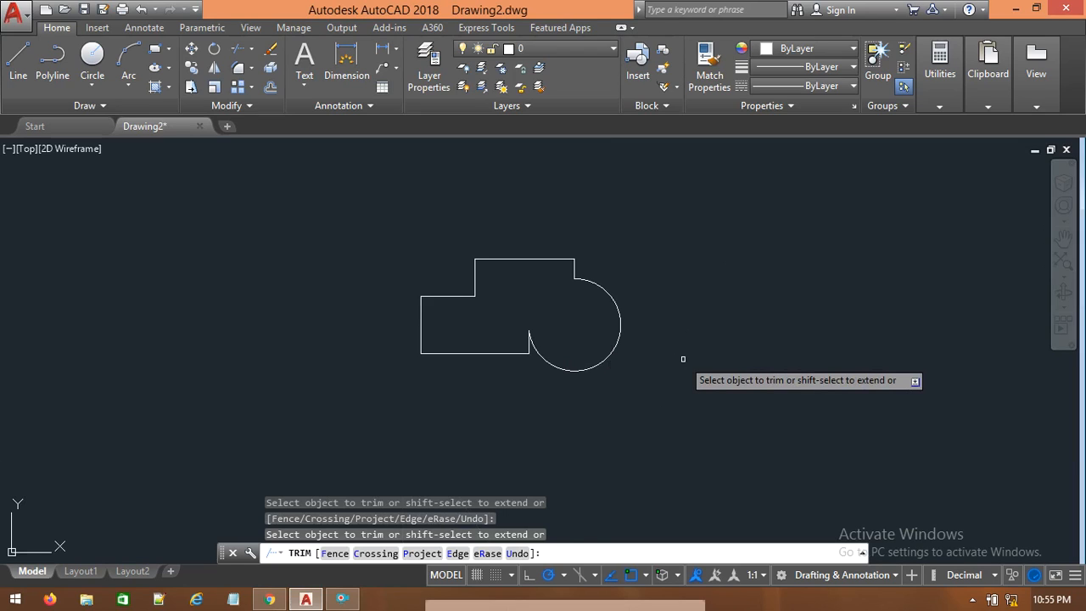
scroll(708, 359, up, 2)
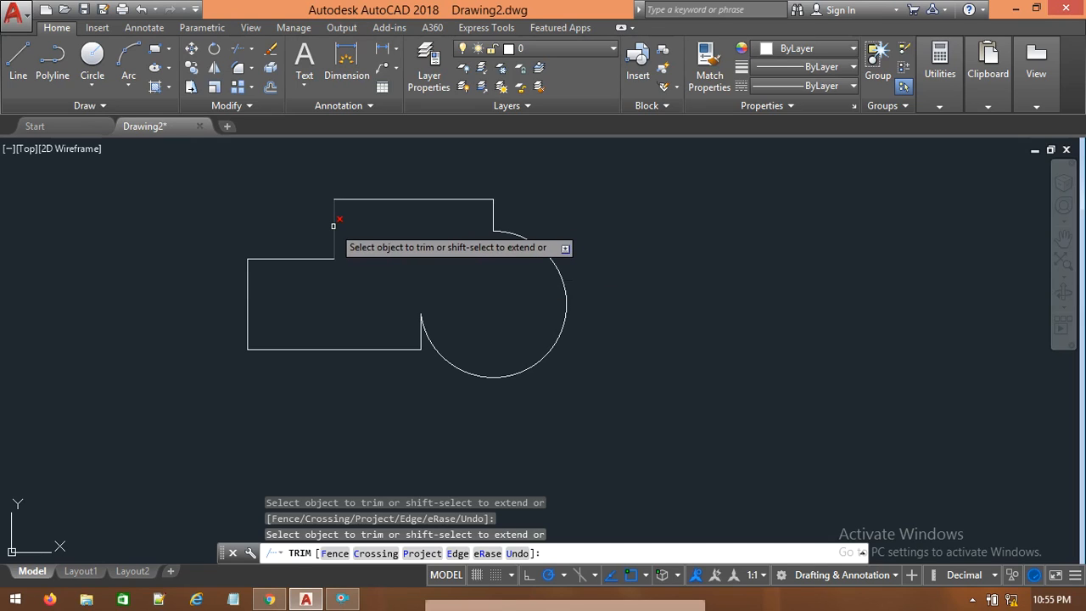
key(Escape)
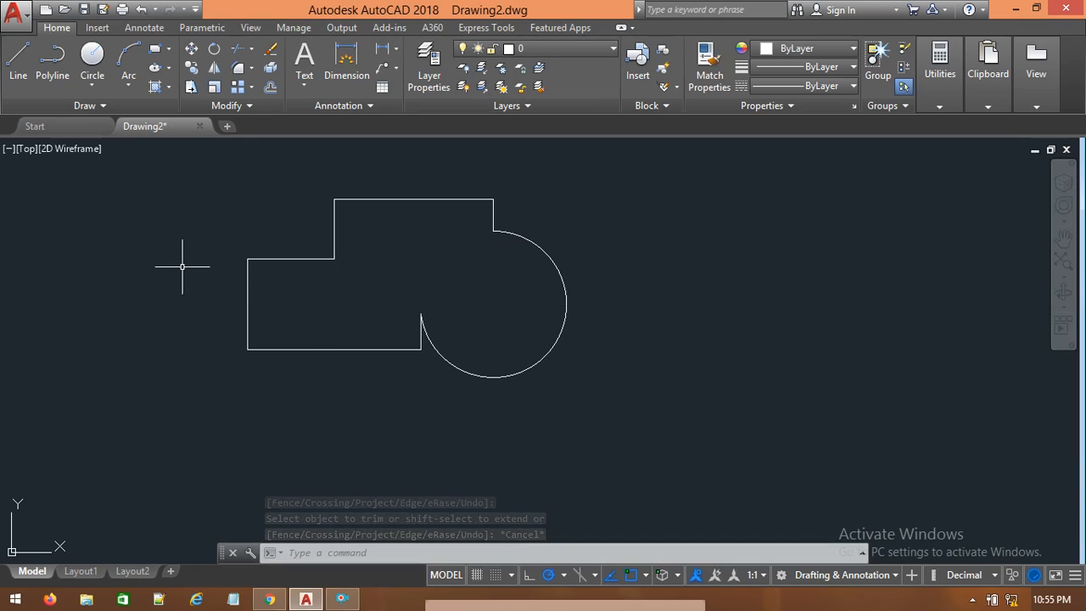
Step: Draw a vertical line from the outline's inner step corner down to its bottom edge
click(19, 68)
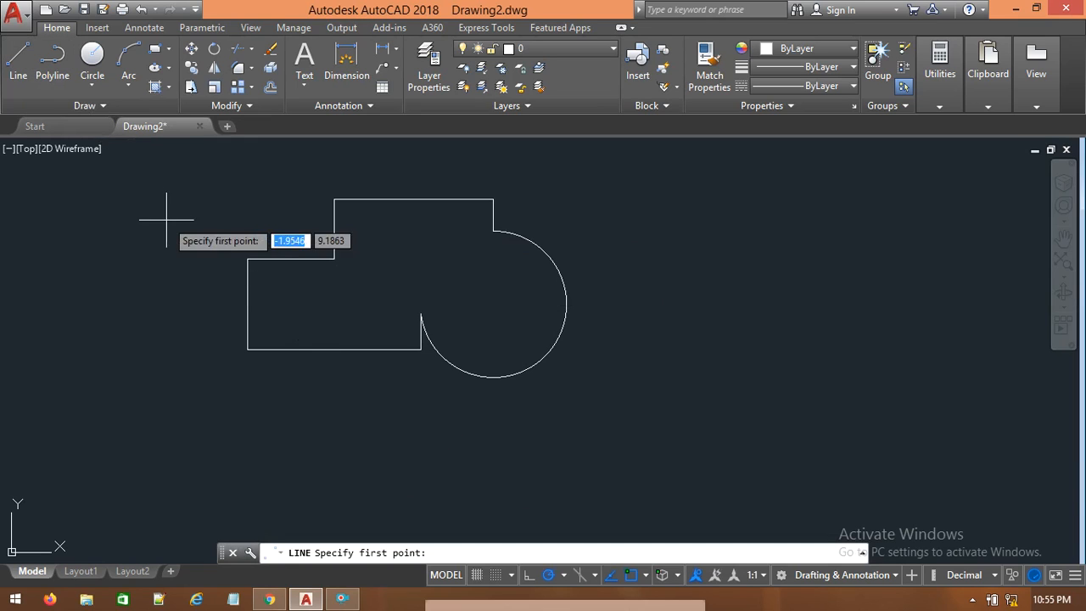
click(334, 257)
click(335, 348)
key(Escape)
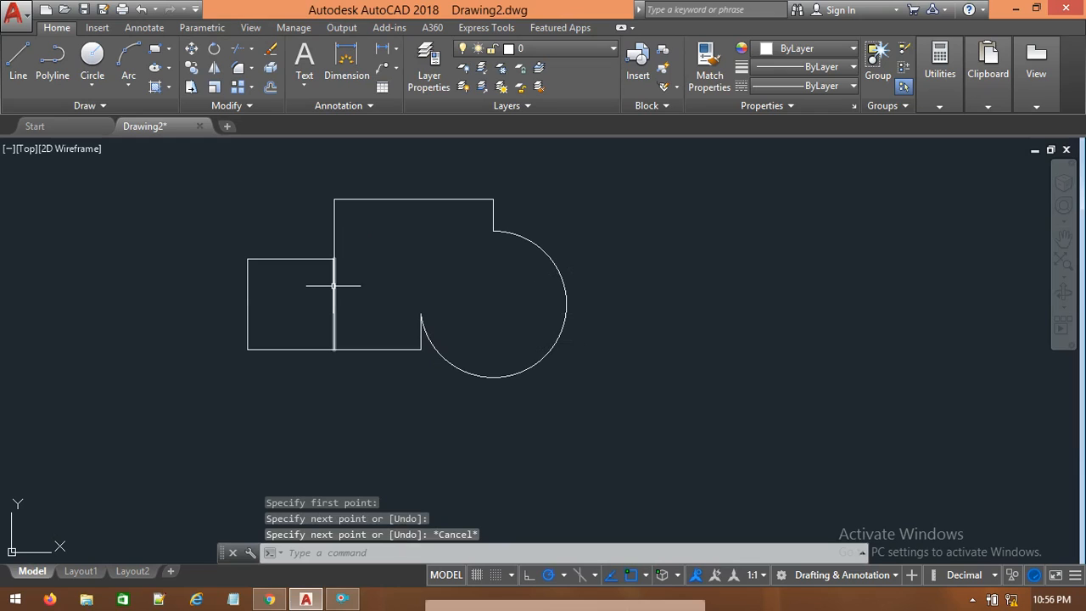
Step: Erase the vertical line between the inner step corner and the bottom edge
mouse_move(333, 285)
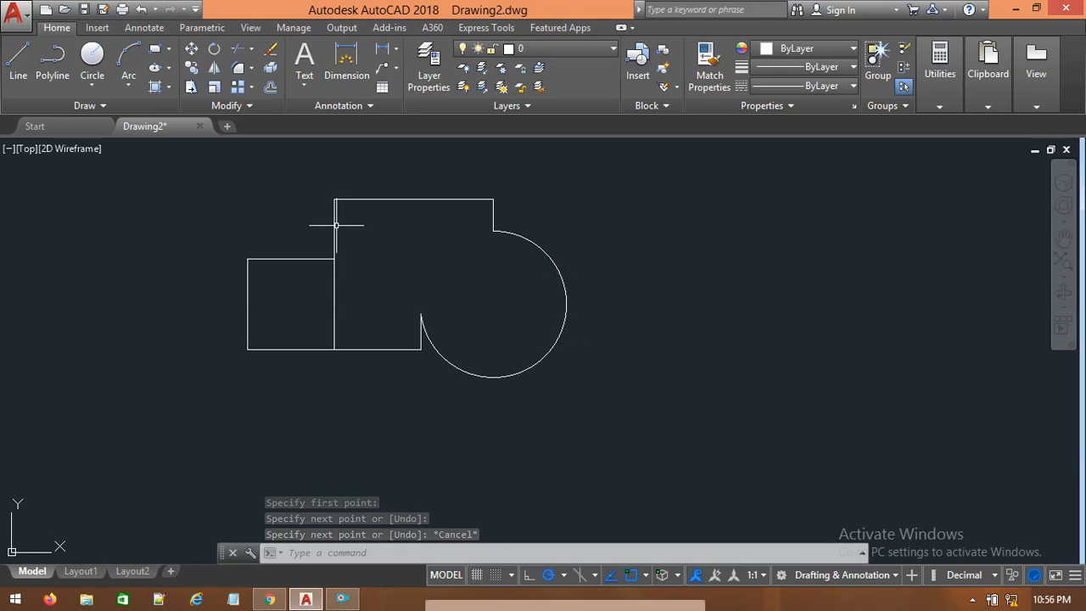
click(334, 295)
key(Delete)
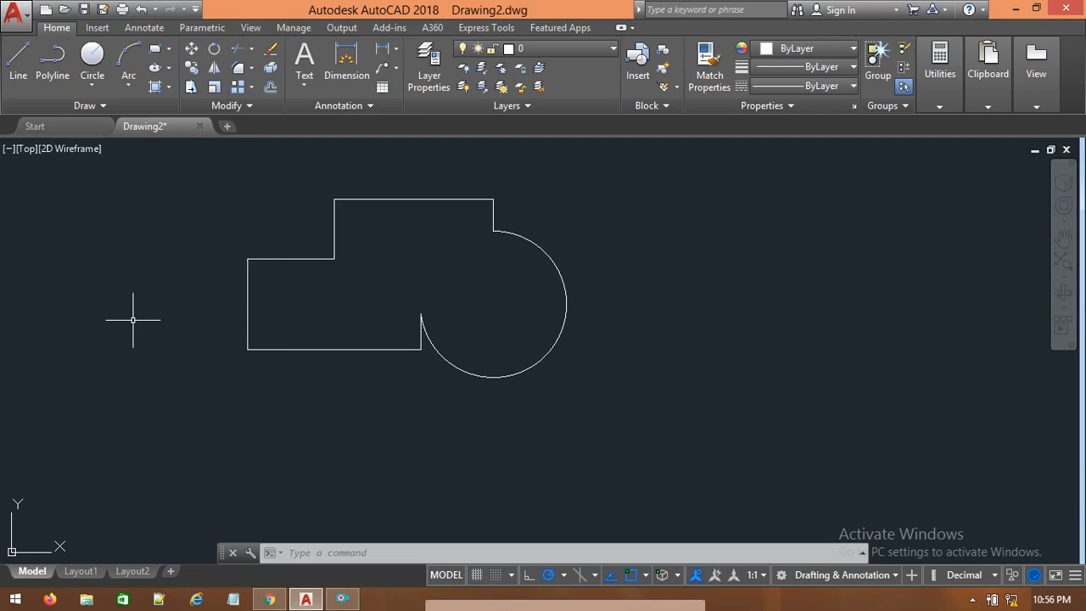
text(EXTE)
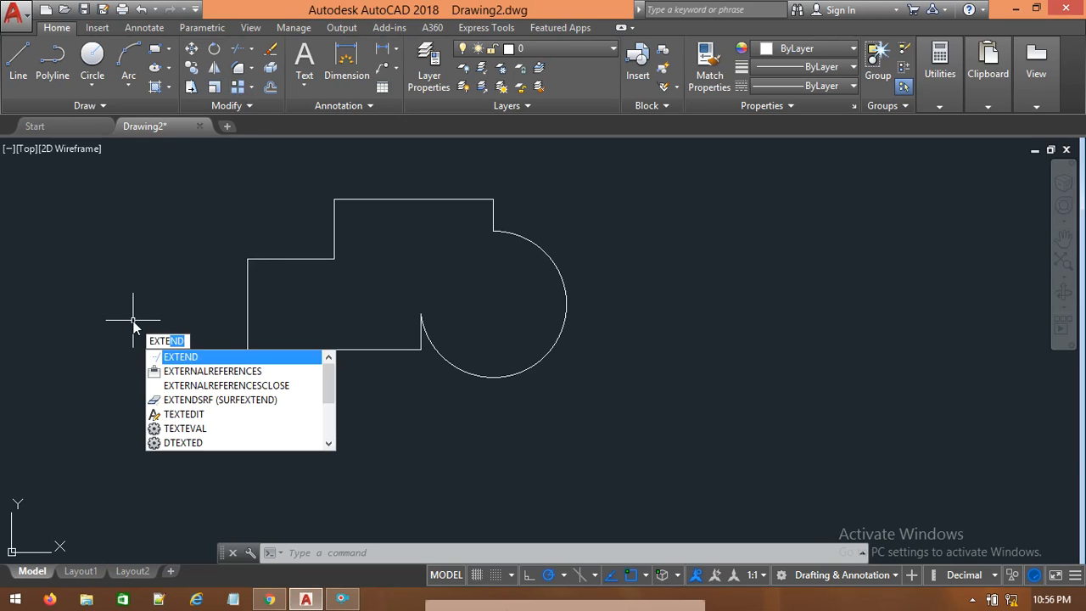
key(Return)
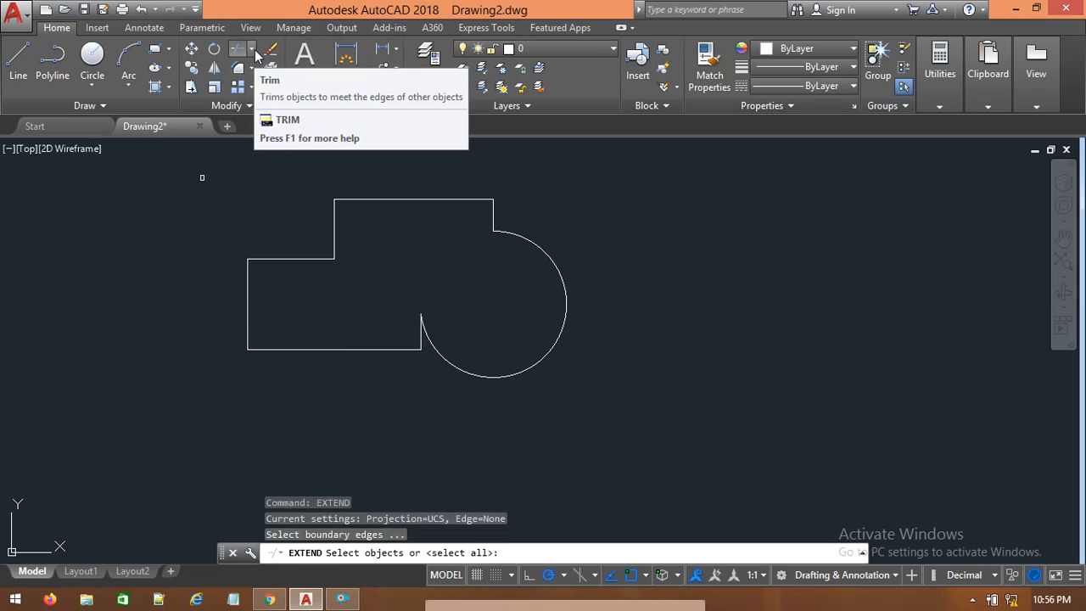
click(253, 51)
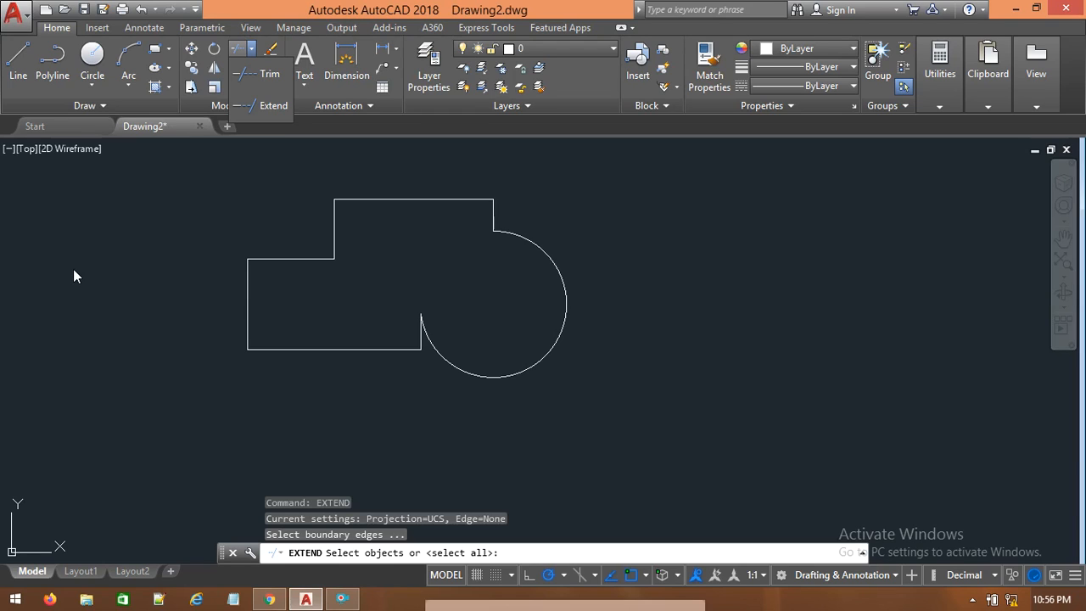
text(e)
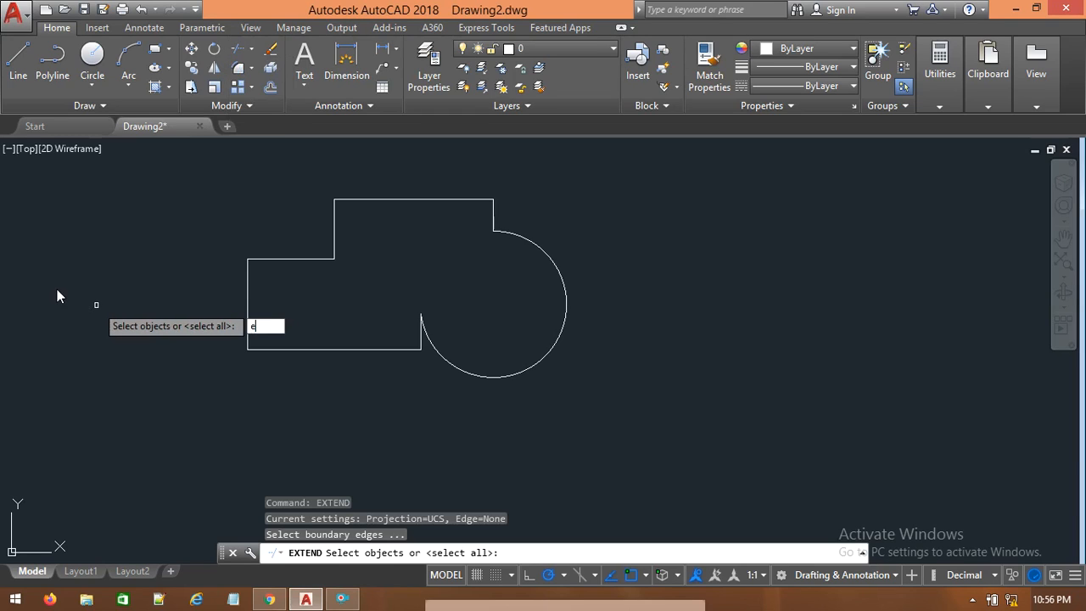
key(Escape)
Step: Extend the upper rectangle's left edge down to the bottom edge and the lower rectangle's right edge up to the top edge
text(ex)
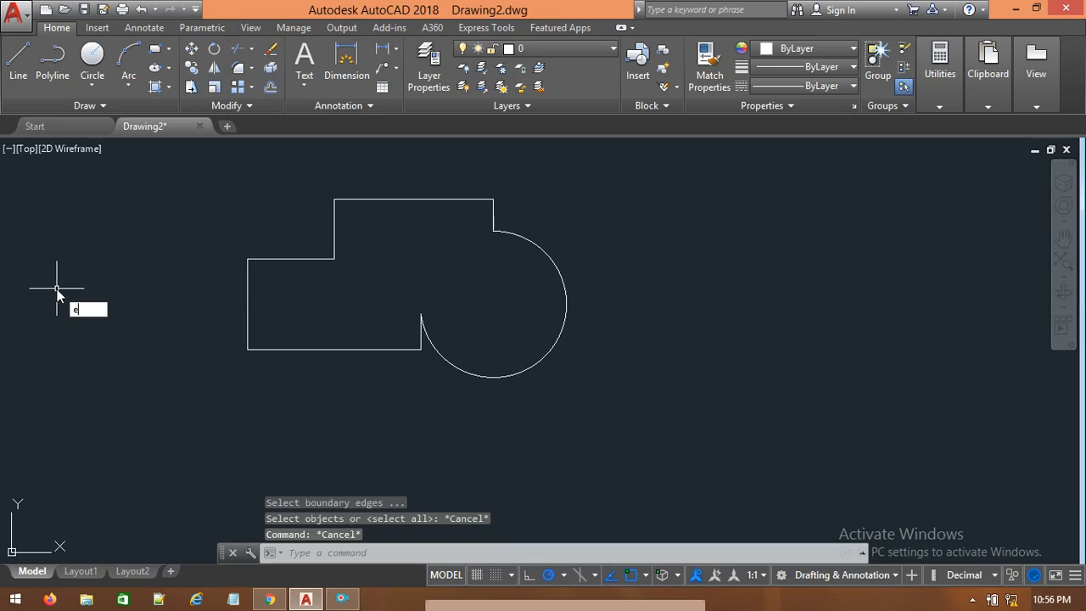
text(tend)
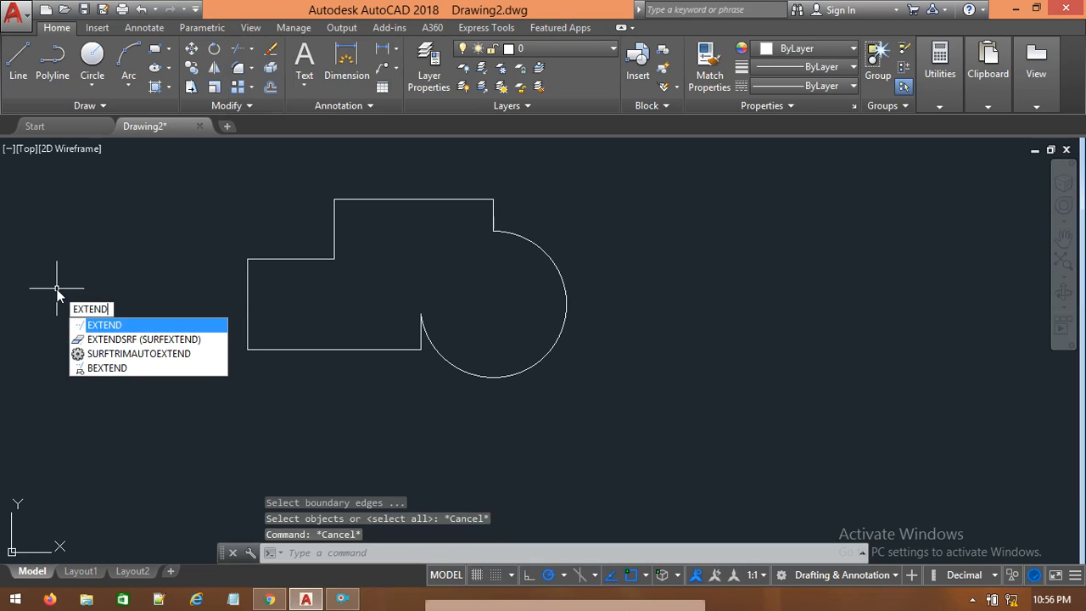
key(Return)
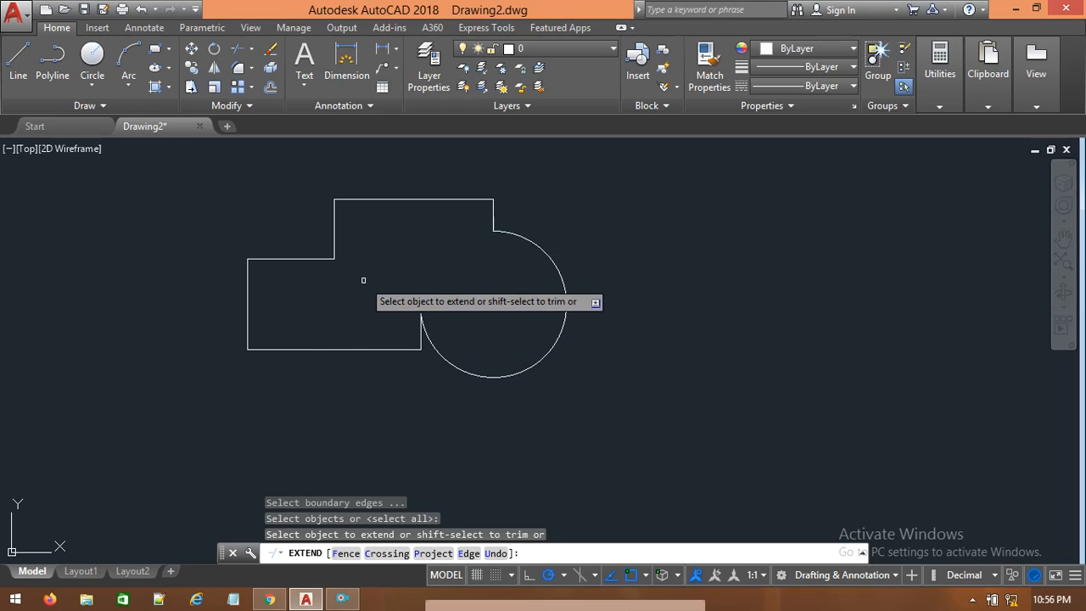
click(334, 229)
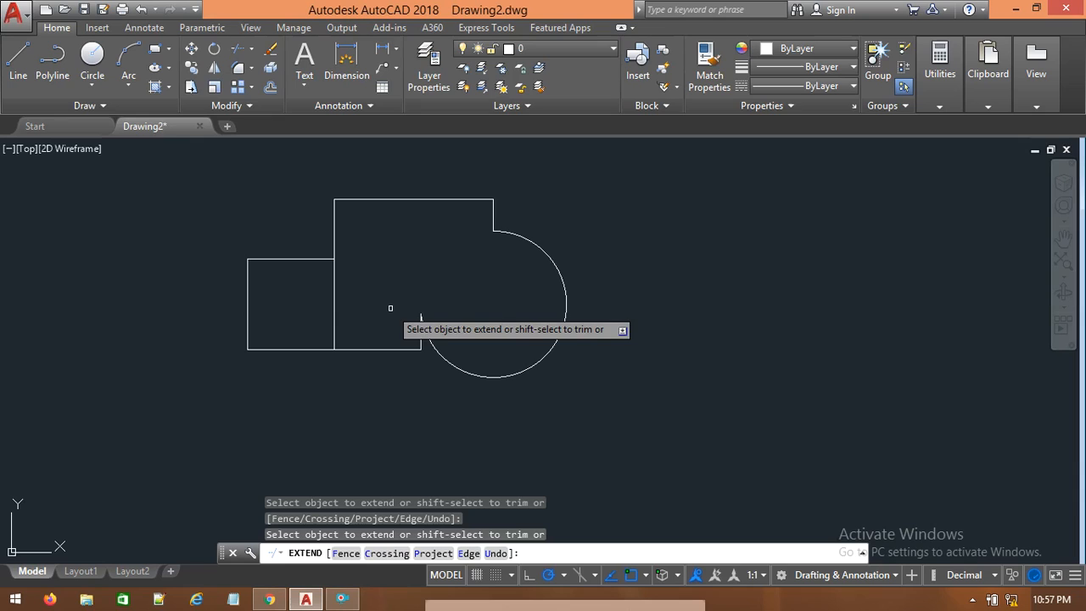
click(421, 342)
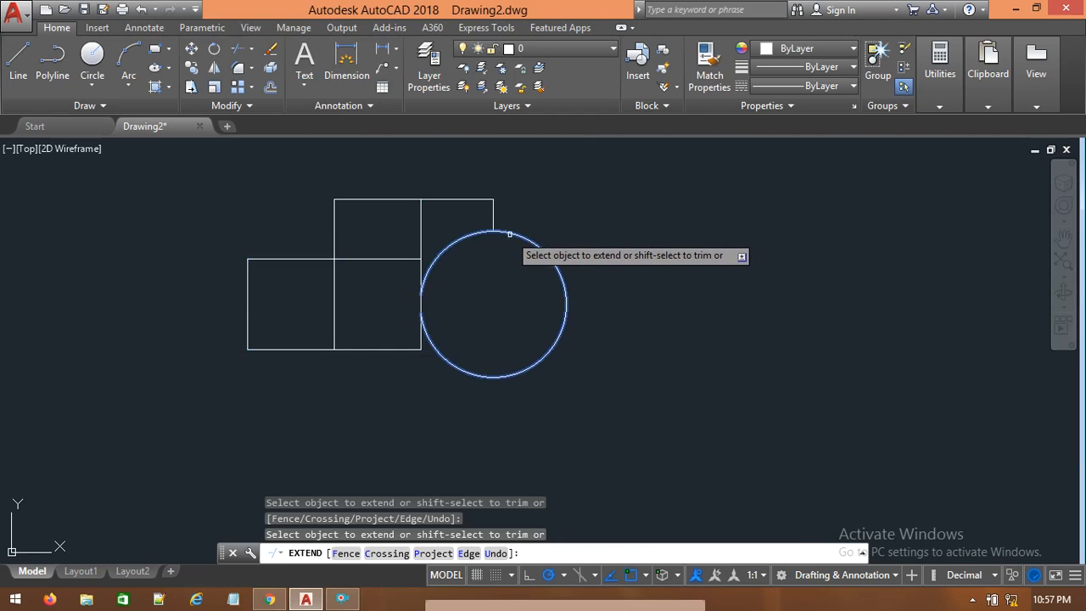
Step: Extend the arc into a full circle, and extend the horizontal step edge and the short right-hand edge into the circle
click(509, 233)
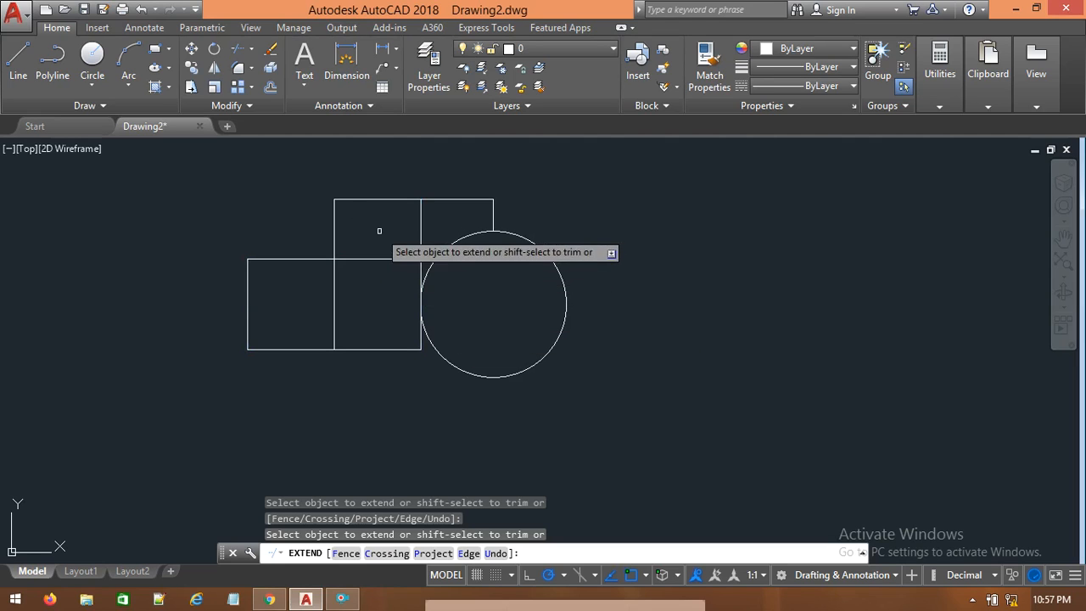
click(415, 202)
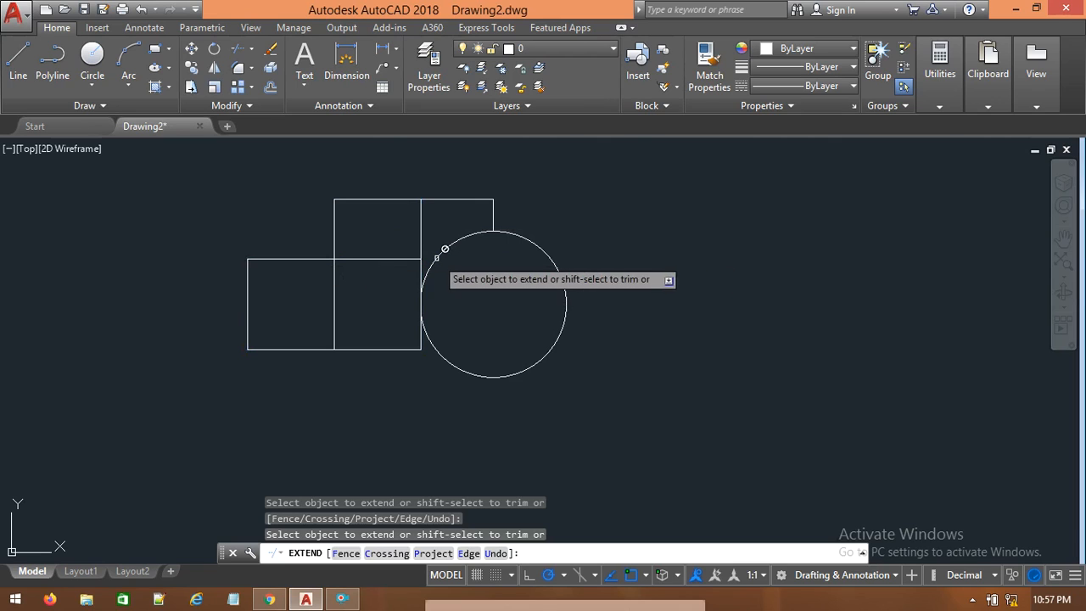
click(392, 258)
click(492, 222)
click(432, 257)
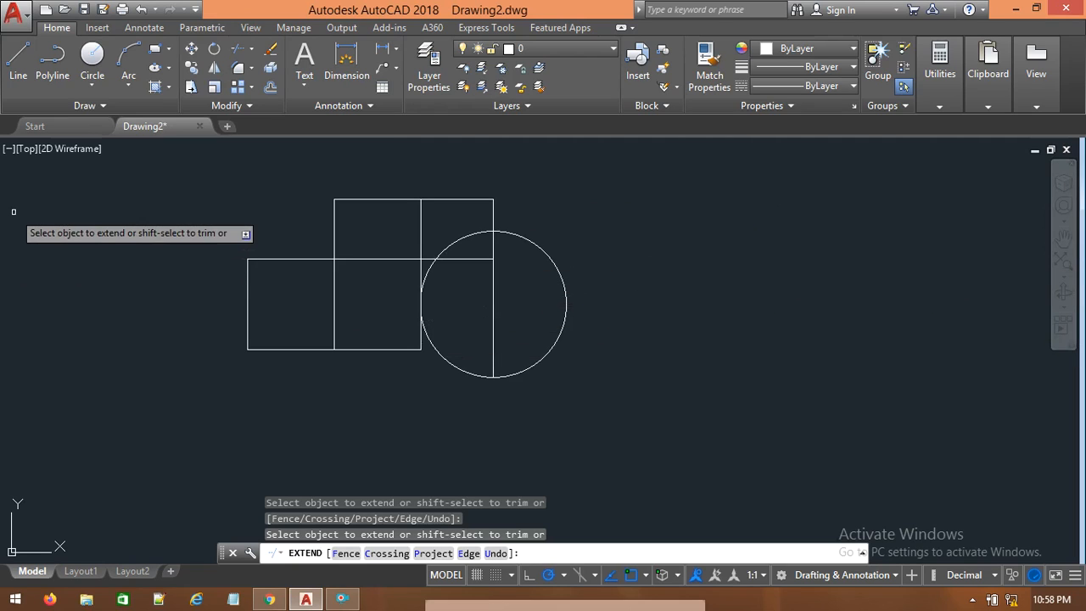
key(Escape)
Step: Erase all the existing geometry and draw a small rectangle near the middle of the drawing area
mouse_move(670, 286)
mouse_down()
mouse_move(666, 365)
mouse_move(201, 254)
mouse_move(497, 150)
mouse_move(589, 201)
mouse_up()
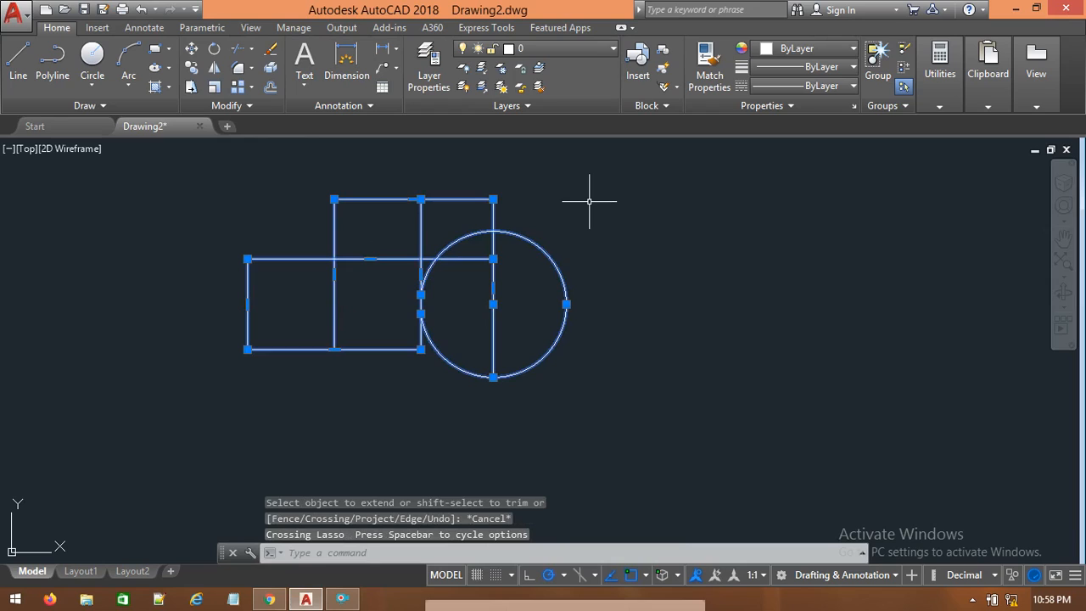
key(Delete)
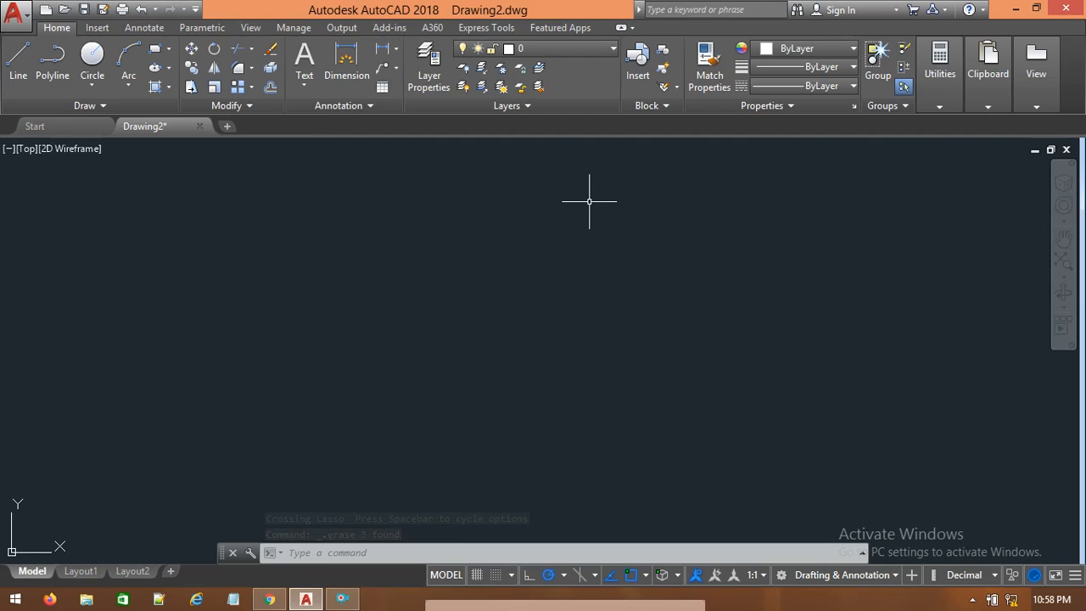
click(155, 48)
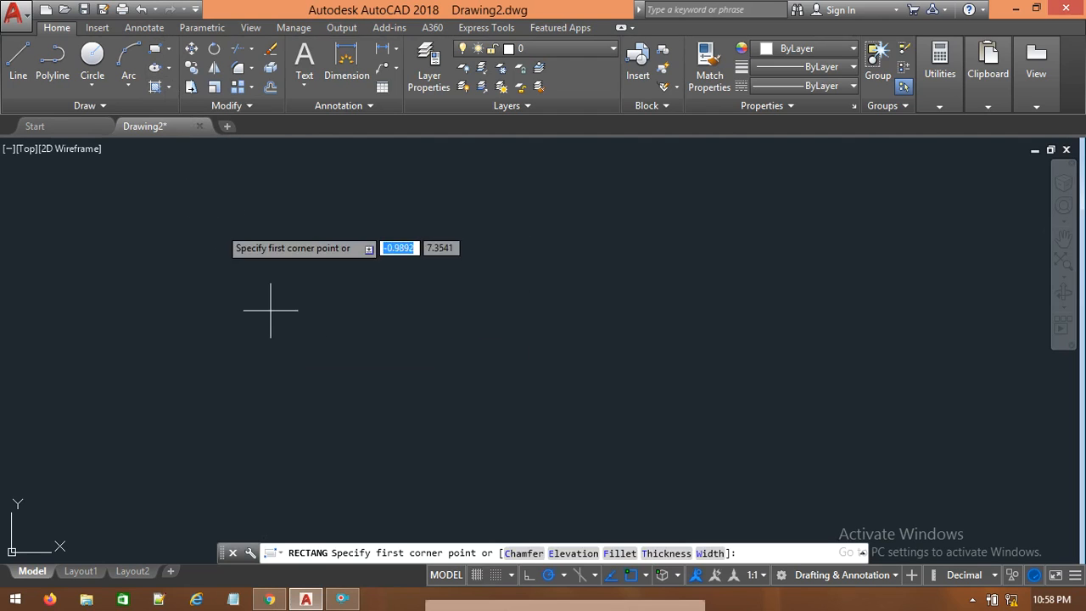
click(348, 360)
click(429, 307)
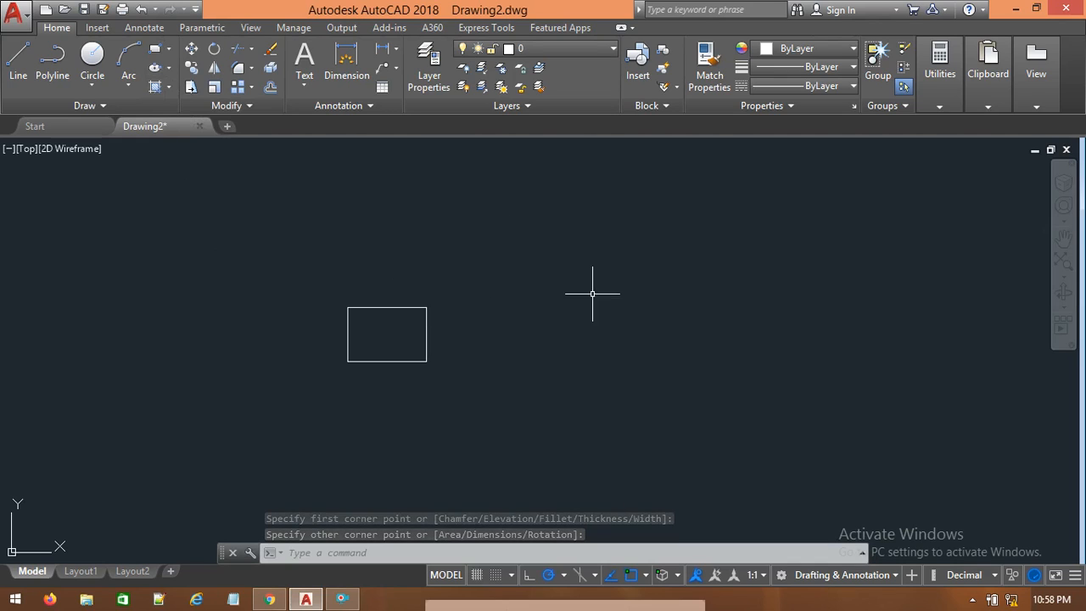
Step: Scale the rectangle up from its lower-left corner by a factor of about 1.83
click(214, 89)
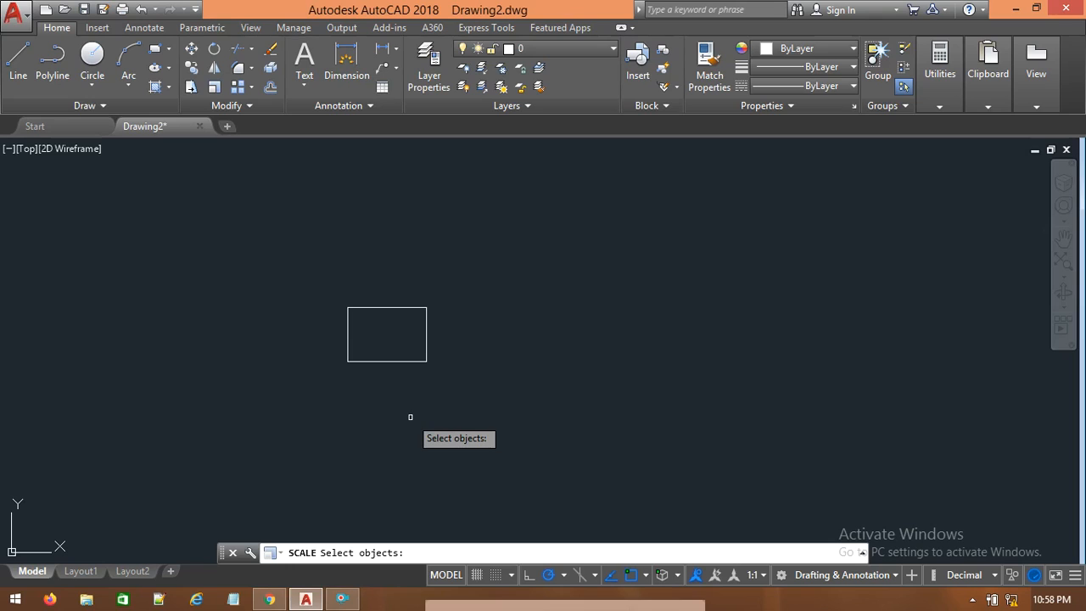
click(399, 362)
key(Return)
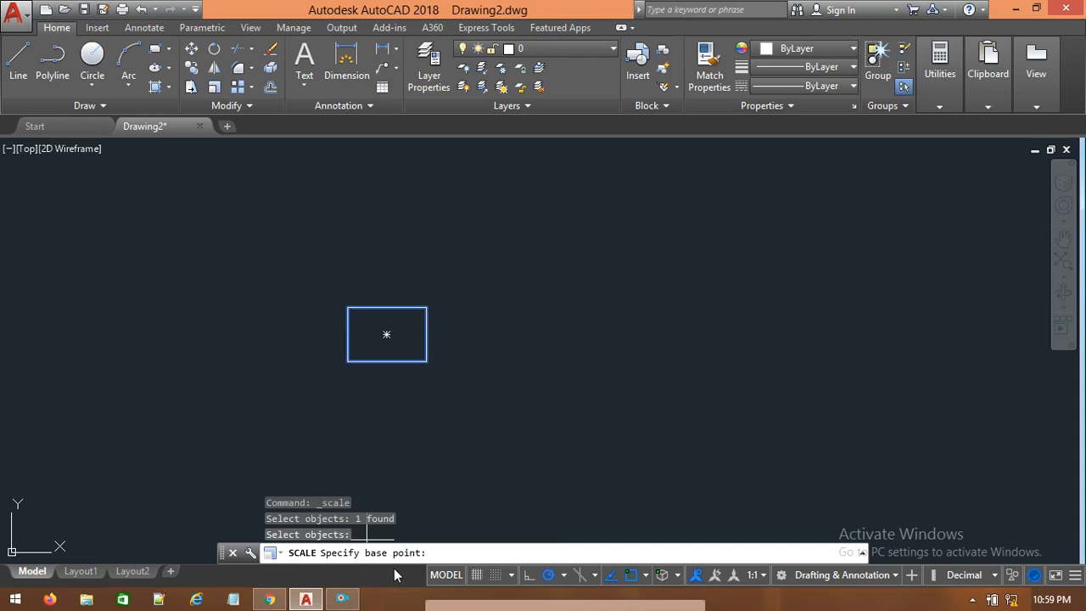
click(347, 362)
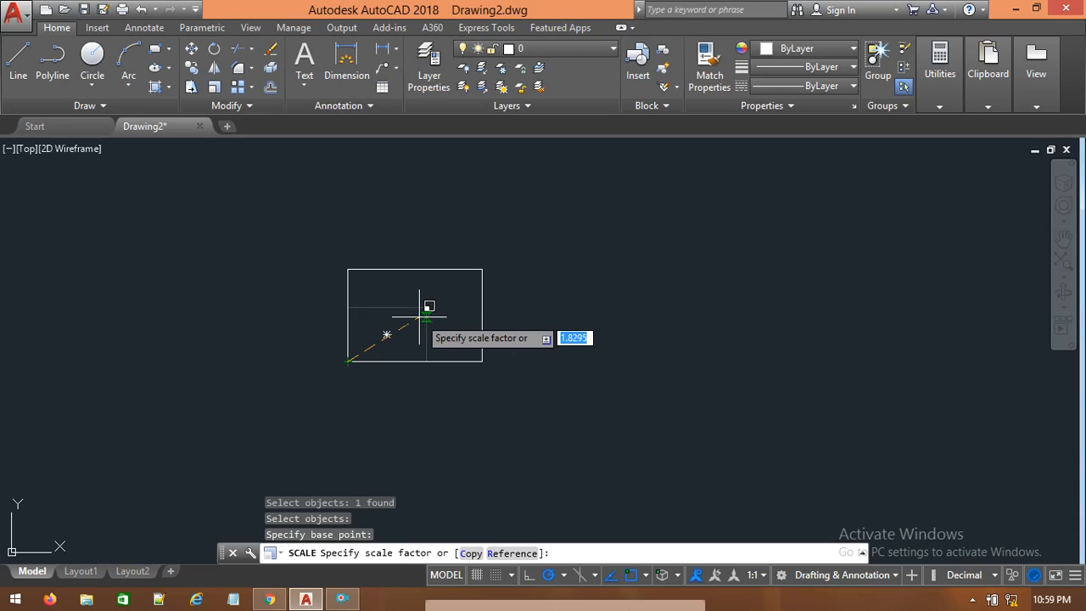
click(421, 317)
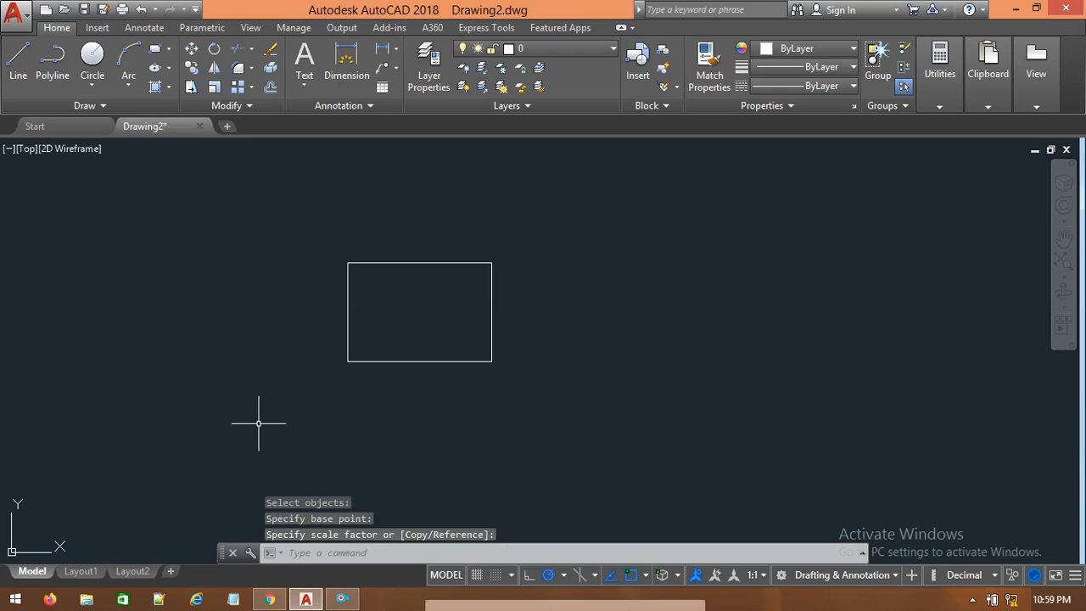
Step: Scale the rectangle down about its geometric center
click(215, 87)
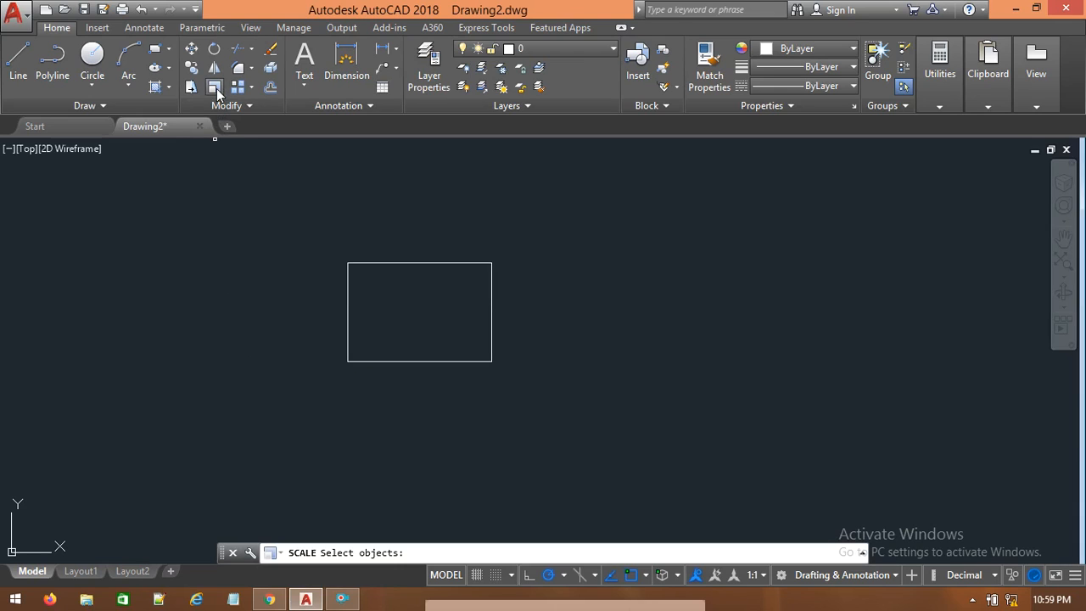
click(347, 360)
key(Return)
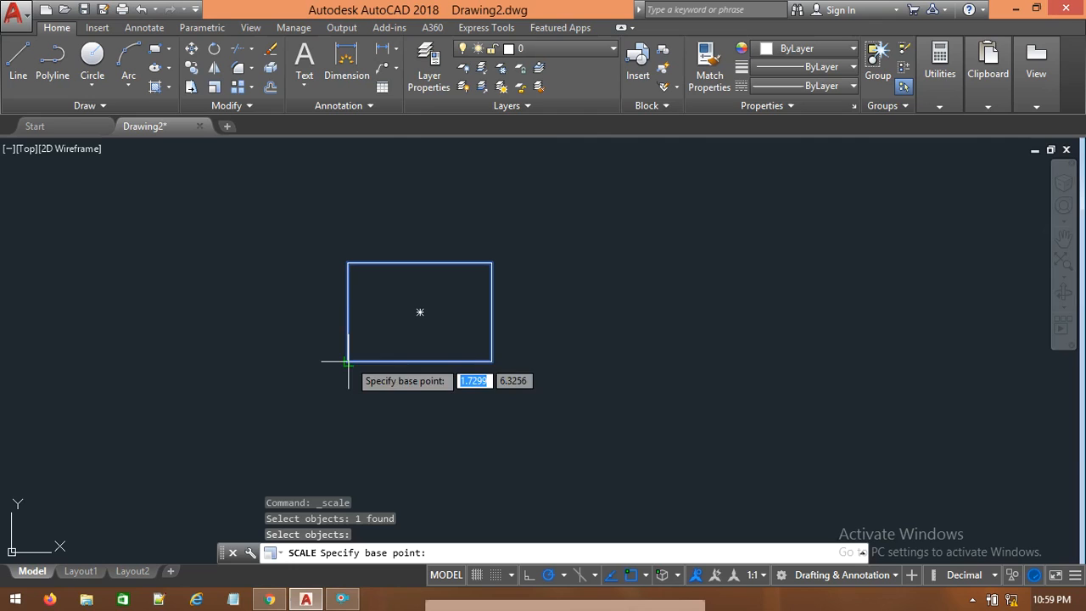
click(420, 312)
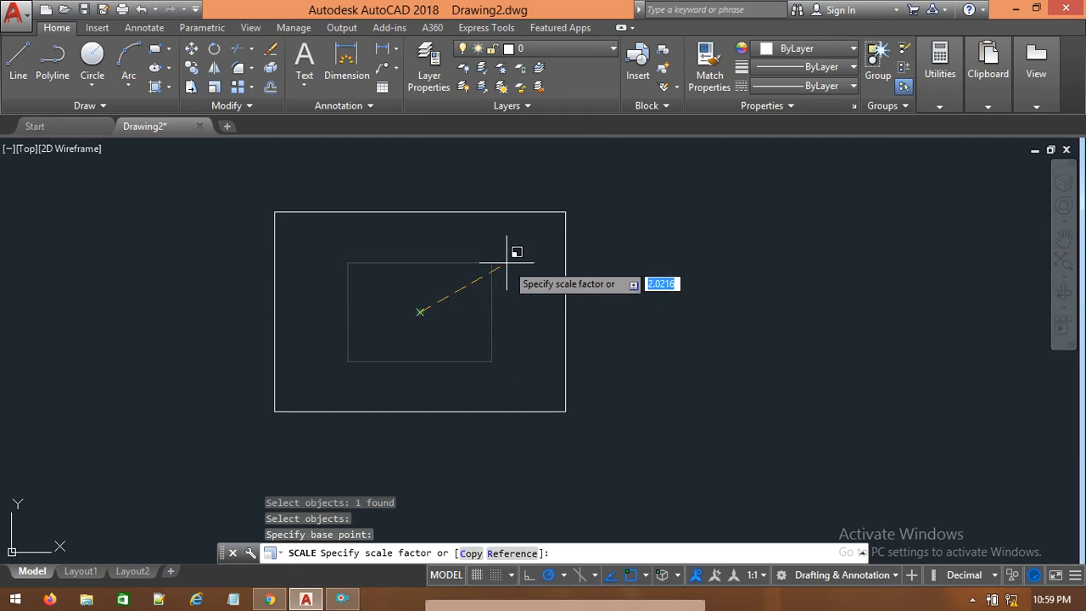
click(439, 296)
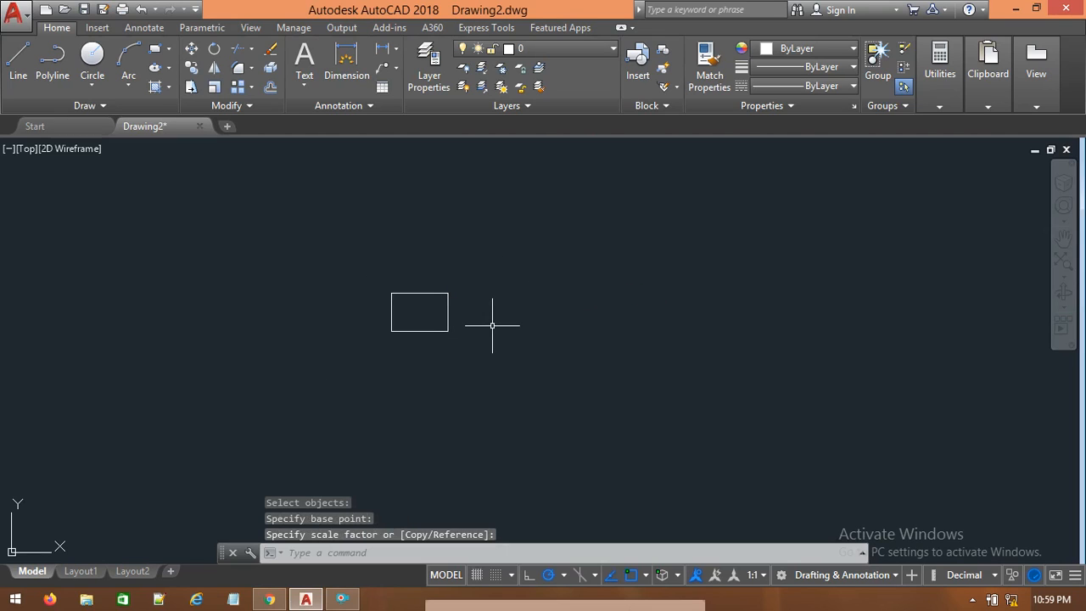
Step: Erase the scaled rectangle and draw a larger rectangle near the middle of the drawing area
click(448, 324)
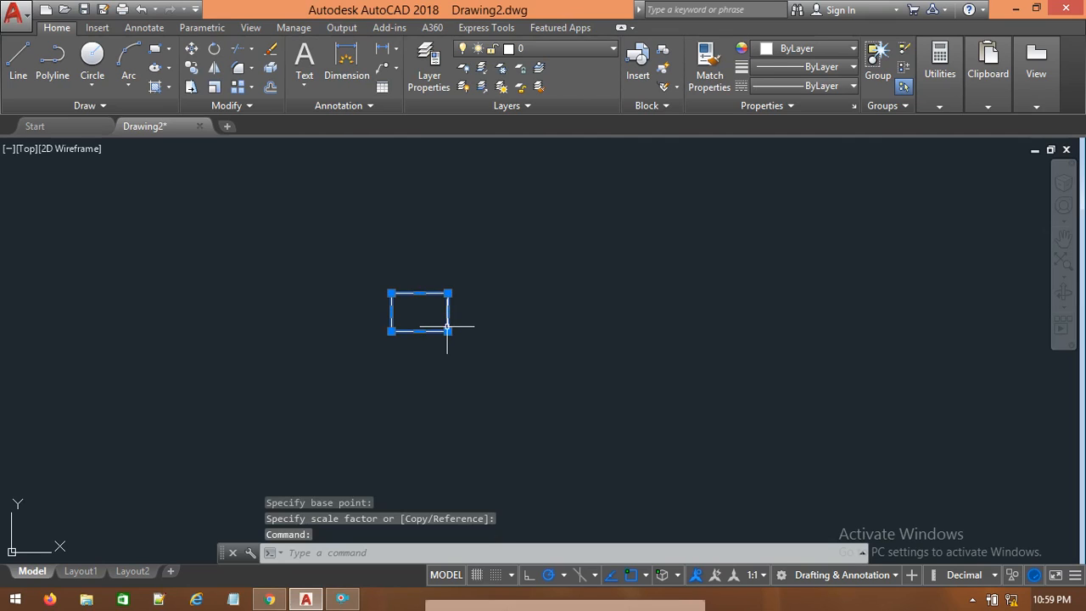
key(Delete)
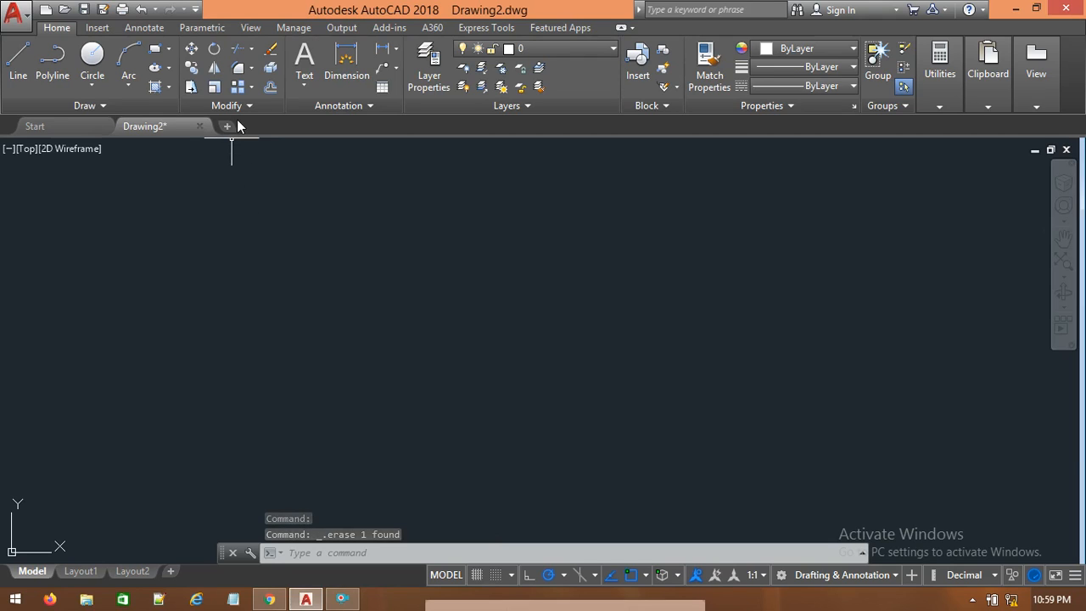
click(250, 68)
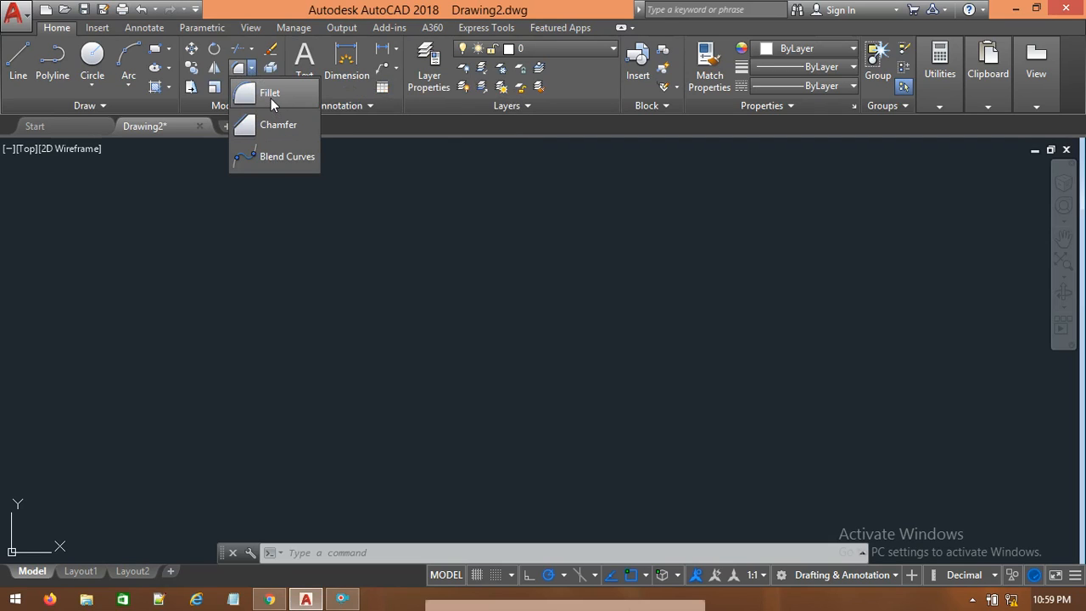
click(269, 95)
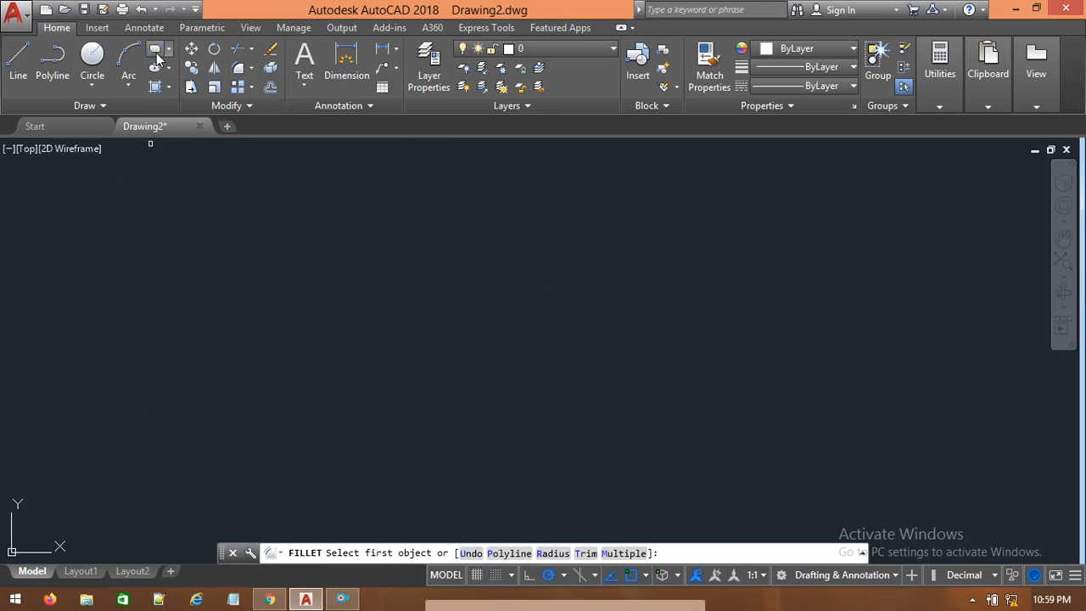
click(157, 59)
click(398, 286)
click(604, 405)
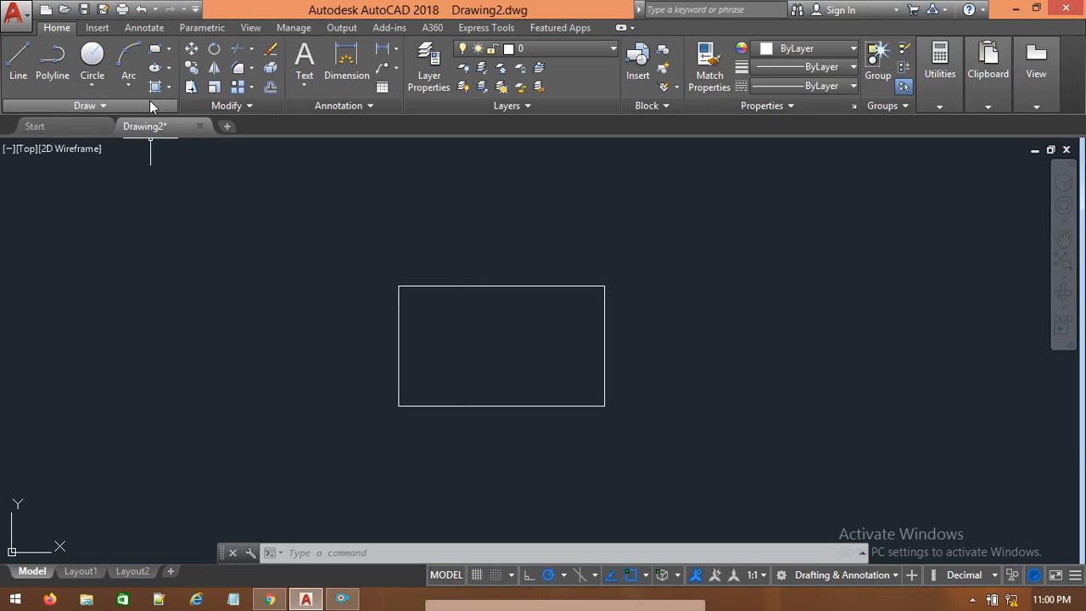
click(17, 59)
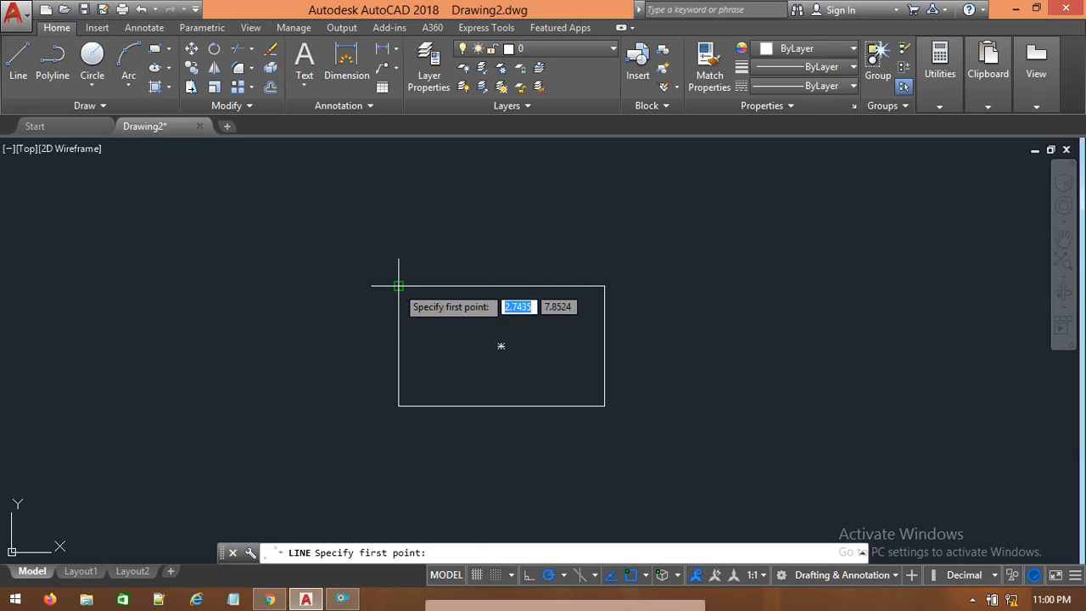
click(371, 286)
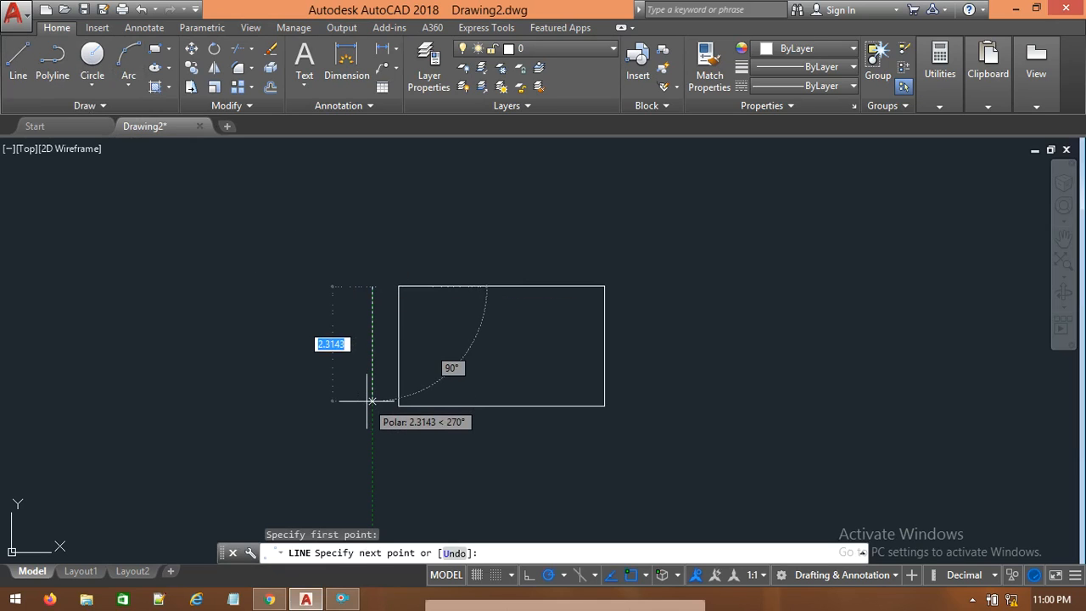
key(Escape)
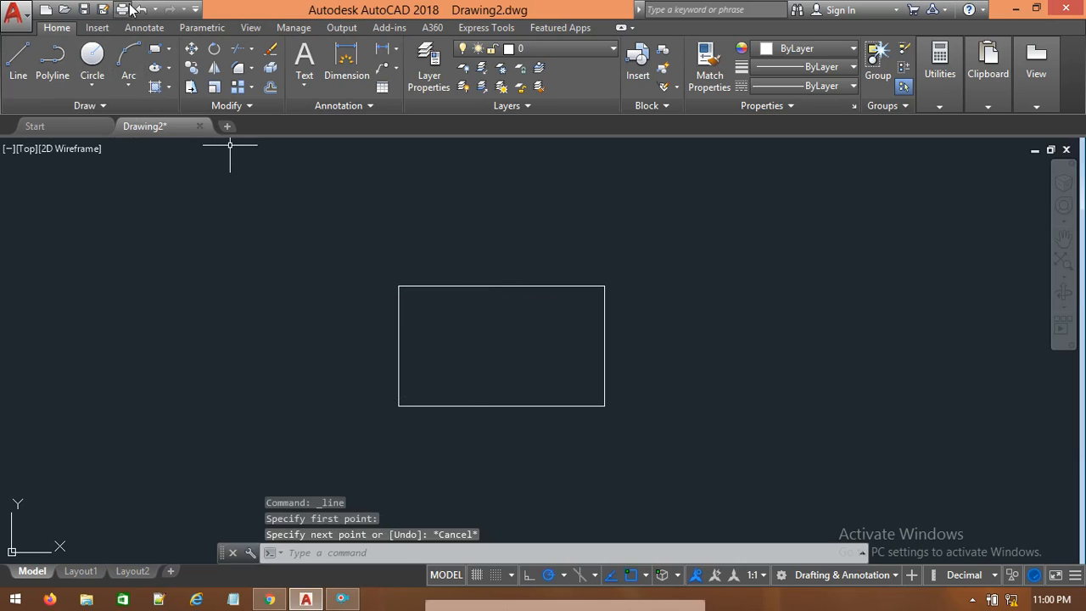
Step: Try to fillet the rectangle's corner, picking its left edge as the first object
click(238, 69)
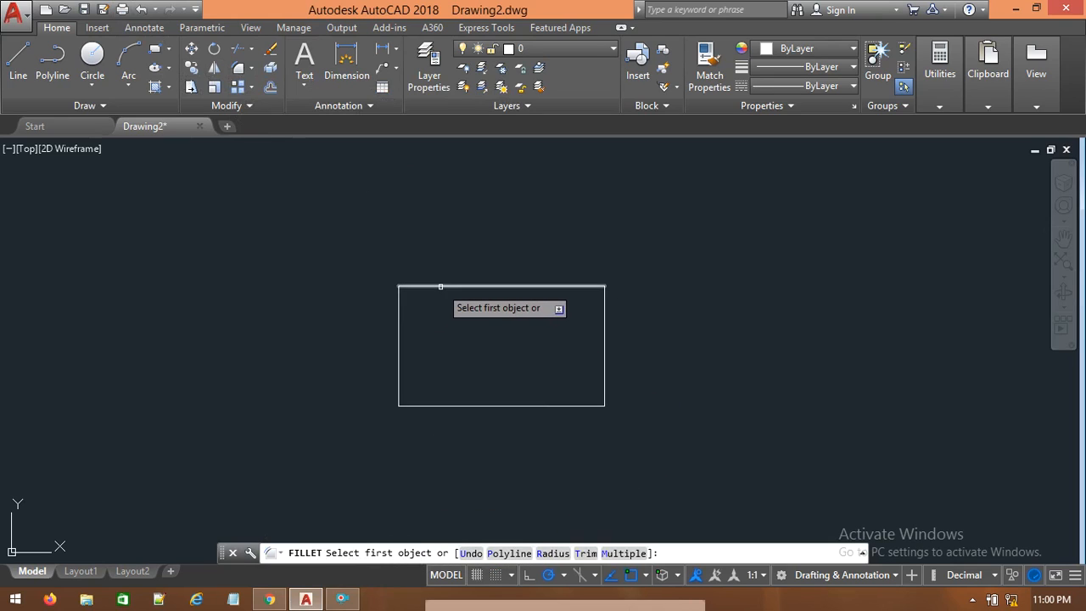
click(398, 356)
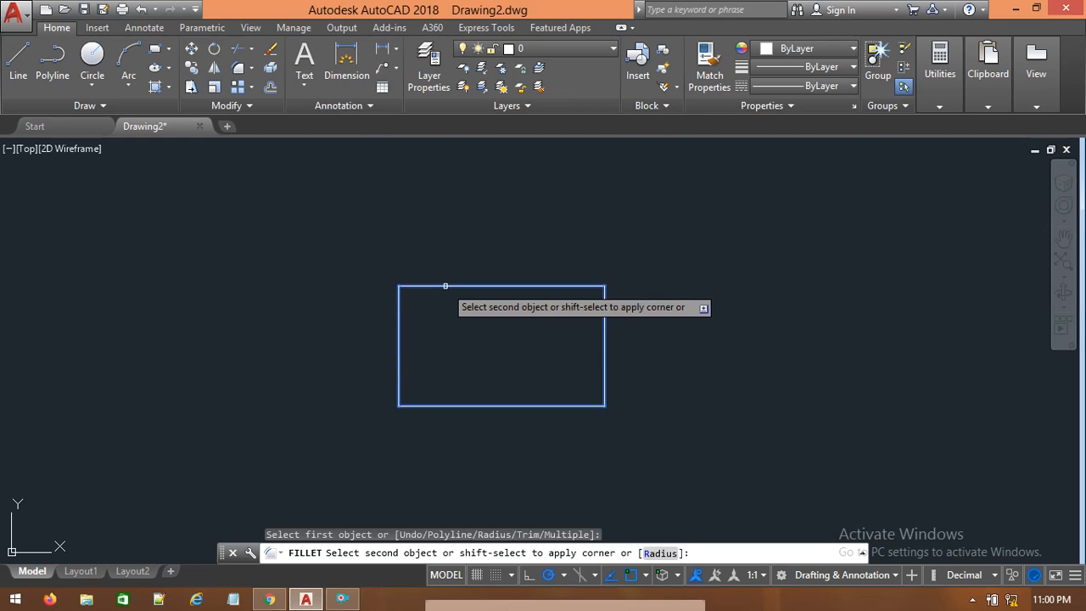
key(Escape)
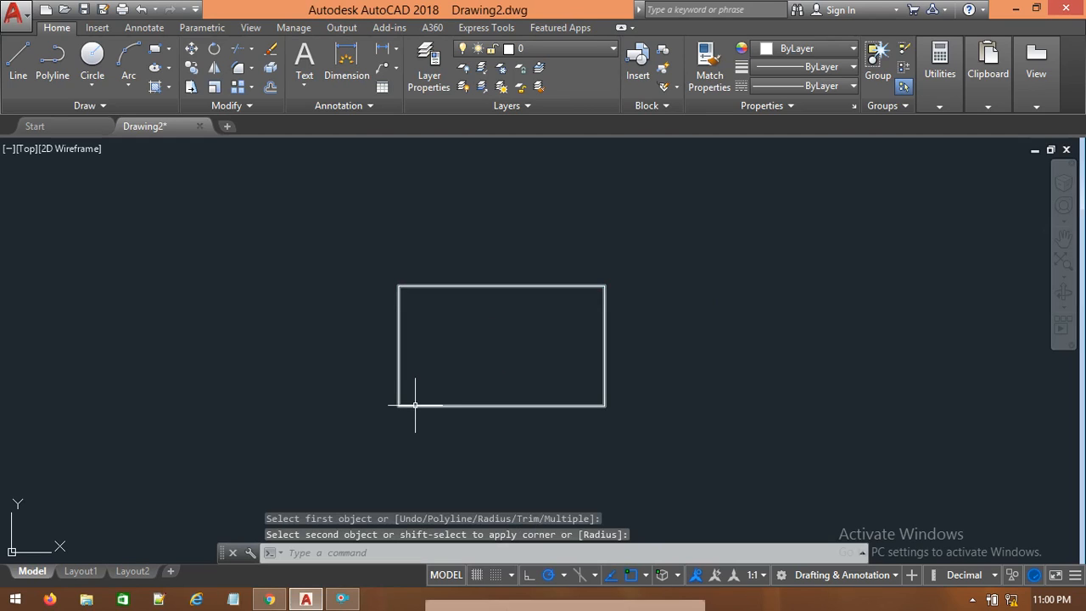
Step: Erase the rectangle and draw a vertical line near the middle of the drawing area as the left side of a new box
click(566, 286)
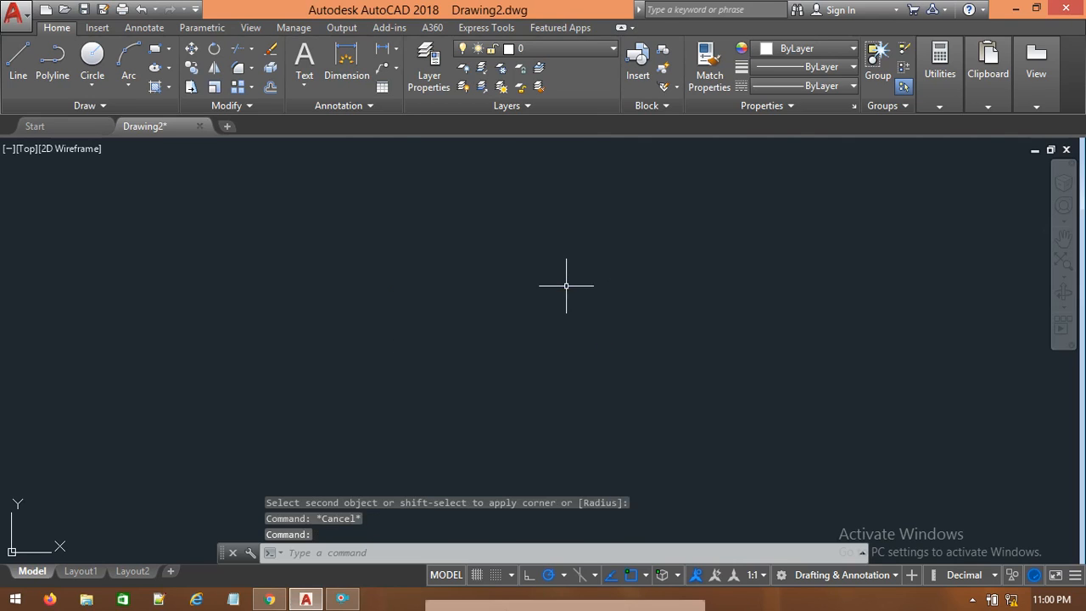
key(Delete)
click(18, 58)
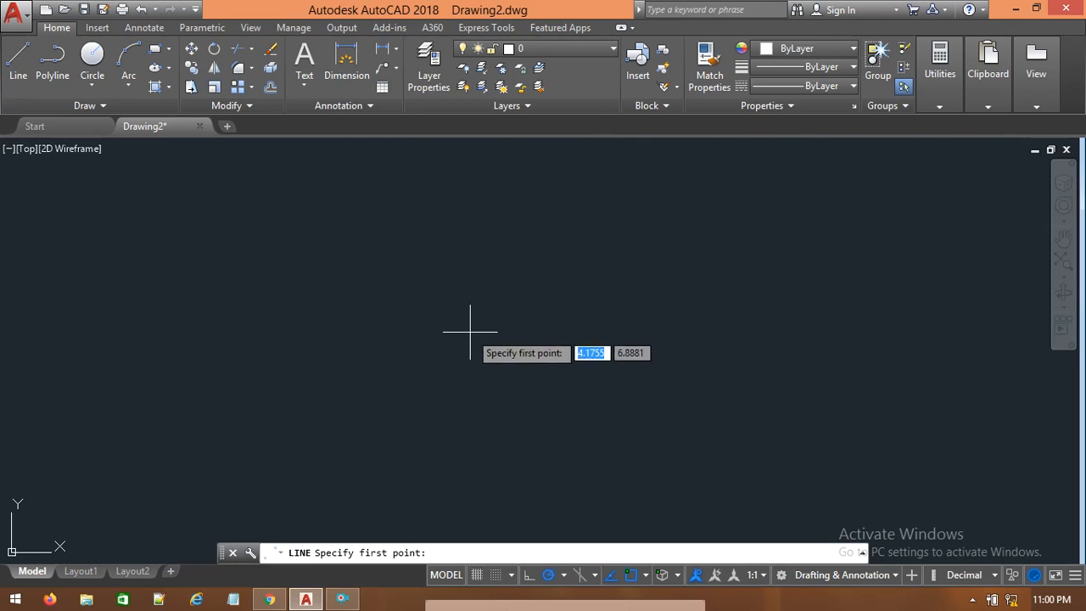
click(428, 269)
click(428, 397)
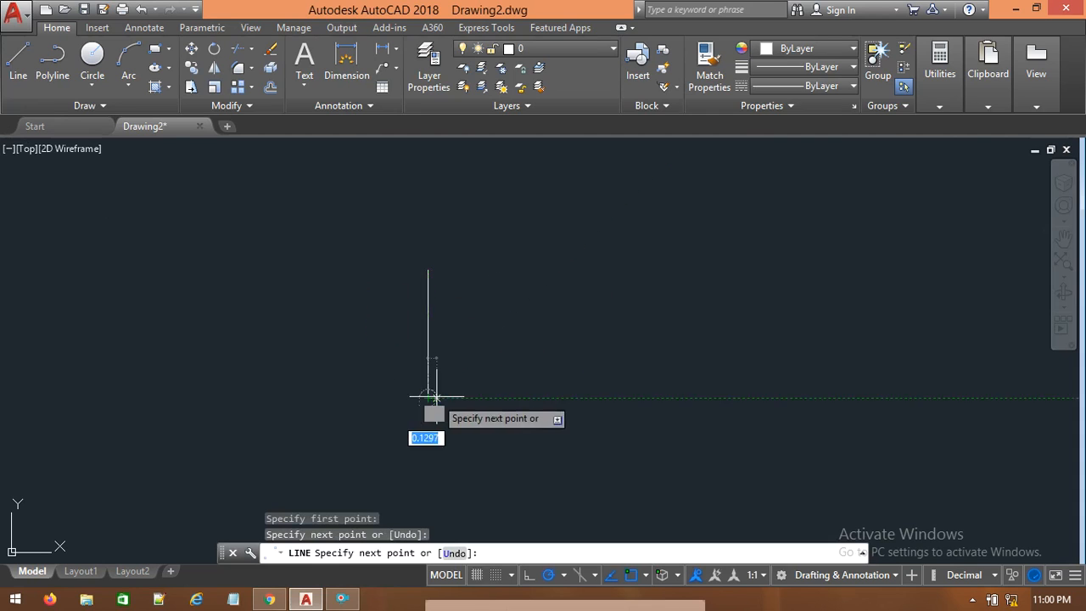
Step: Draw separate lines for the box's top, right (about 2.5 units long) and bottom sides, joining them to the left line's endpoints
click(18, 57)
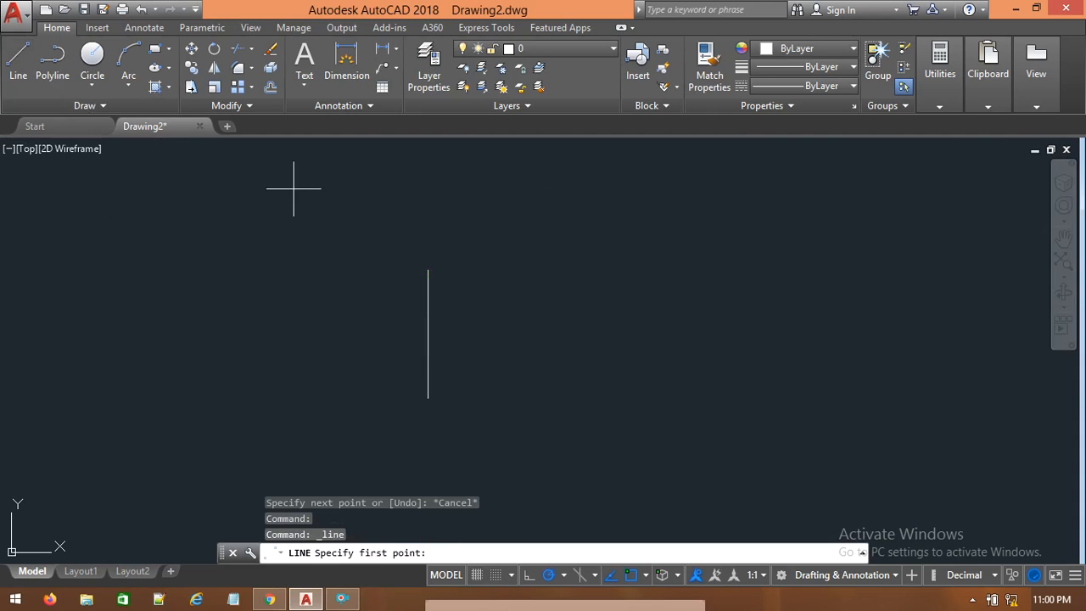
click(428, 272)
click(614, 270)
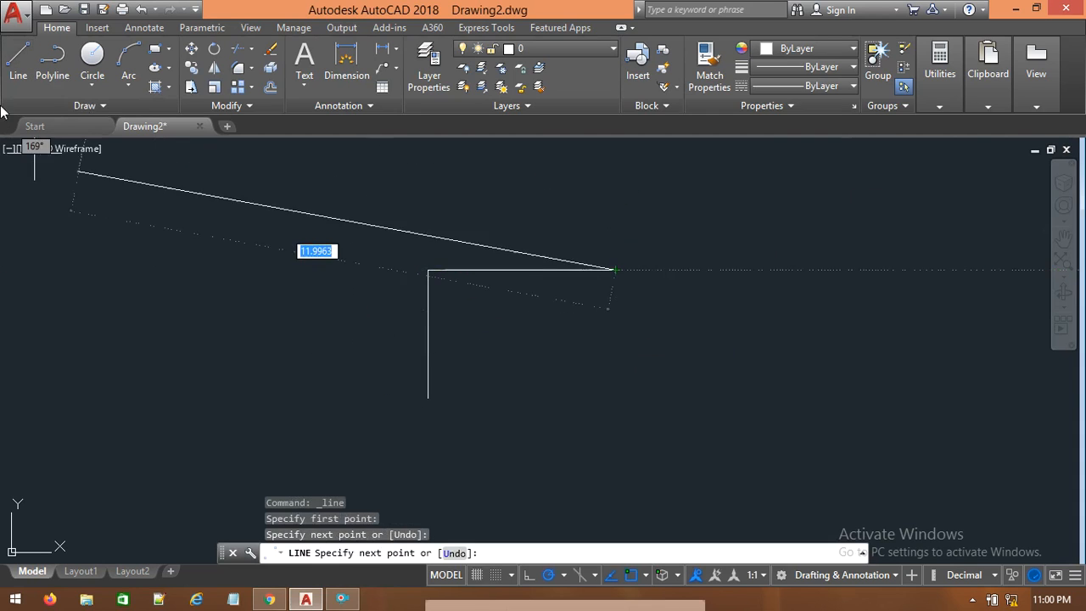
click(18, 59)
click(616, 270)
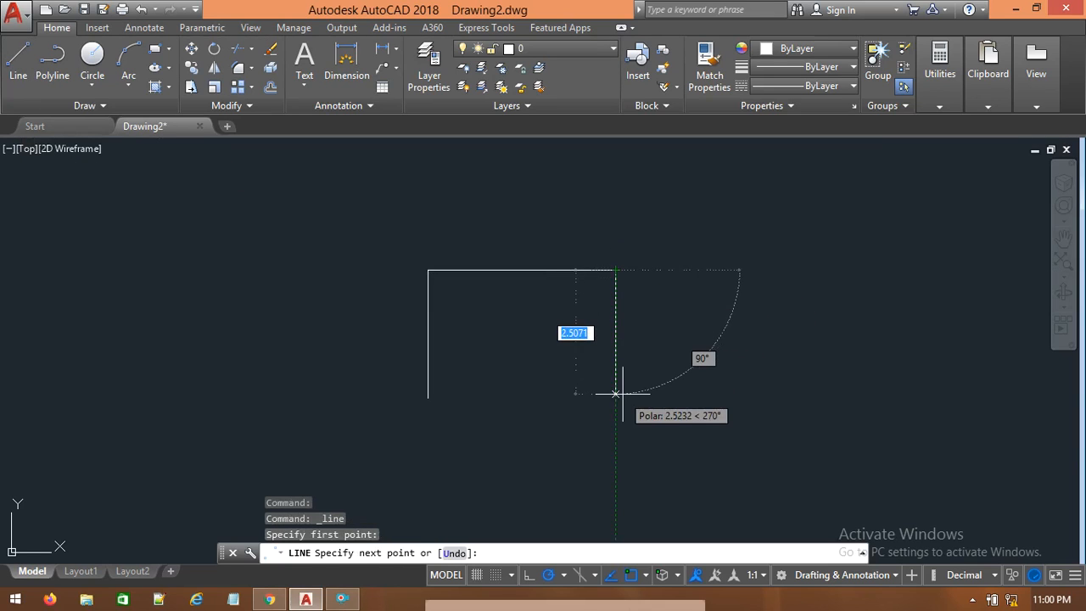
click(623, 391)
click(11, 78)
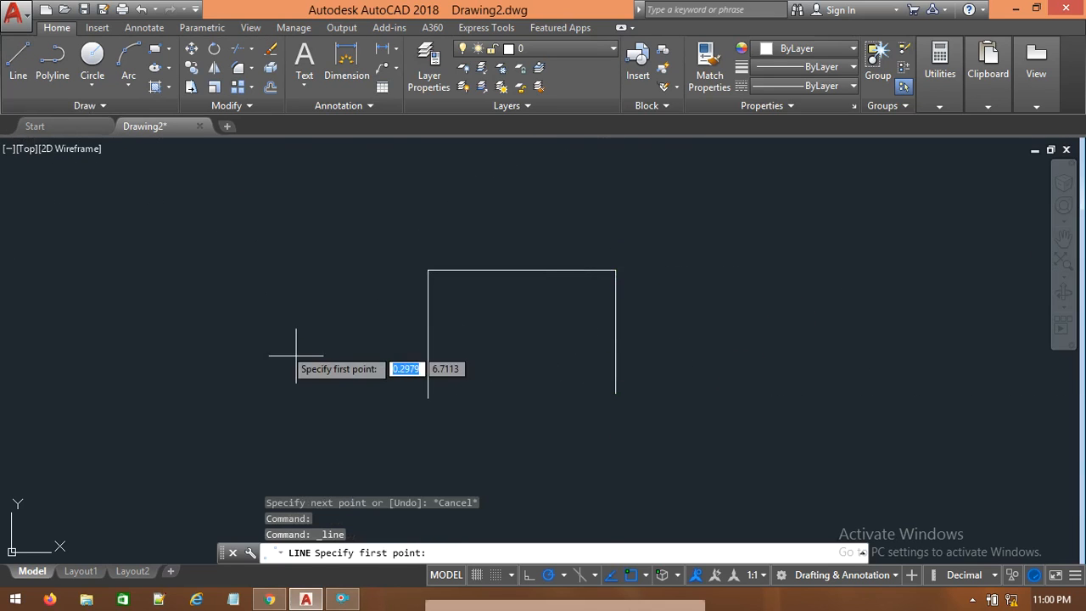
click(428, 396)
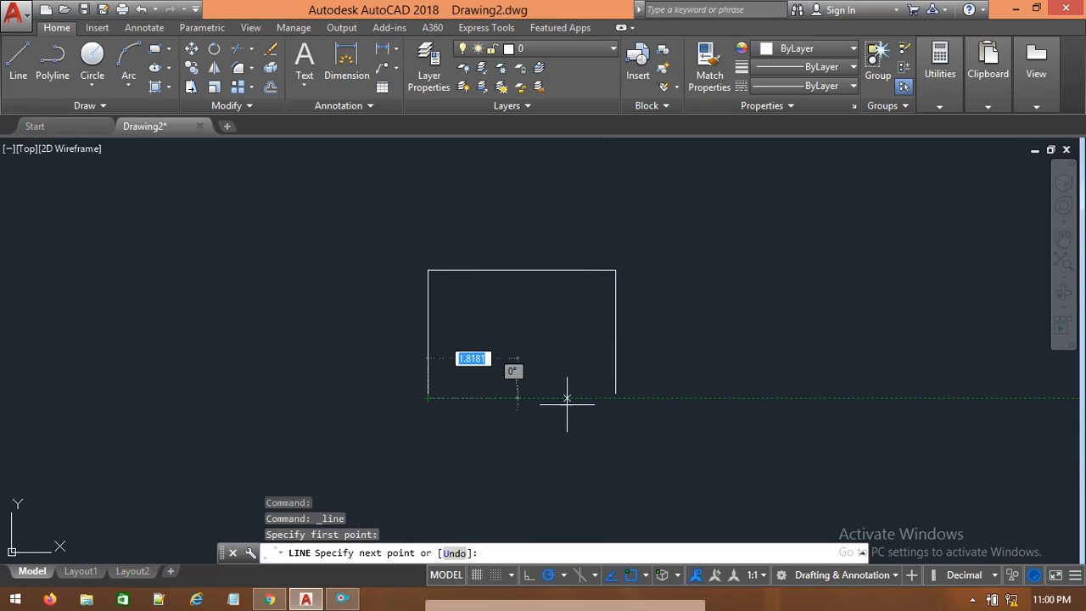
click(614, 394)
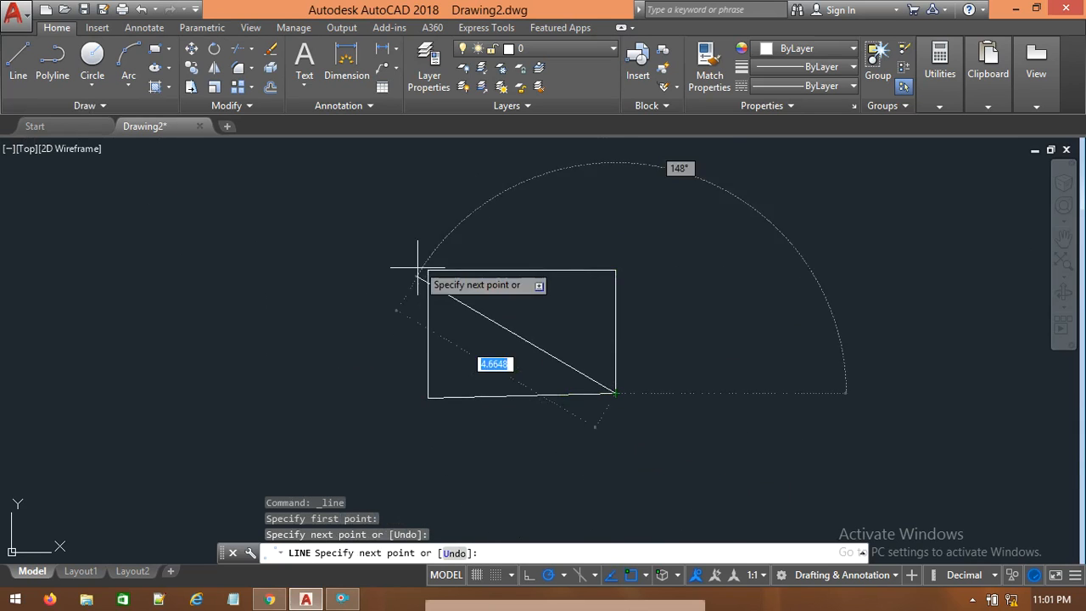
key(Escape)
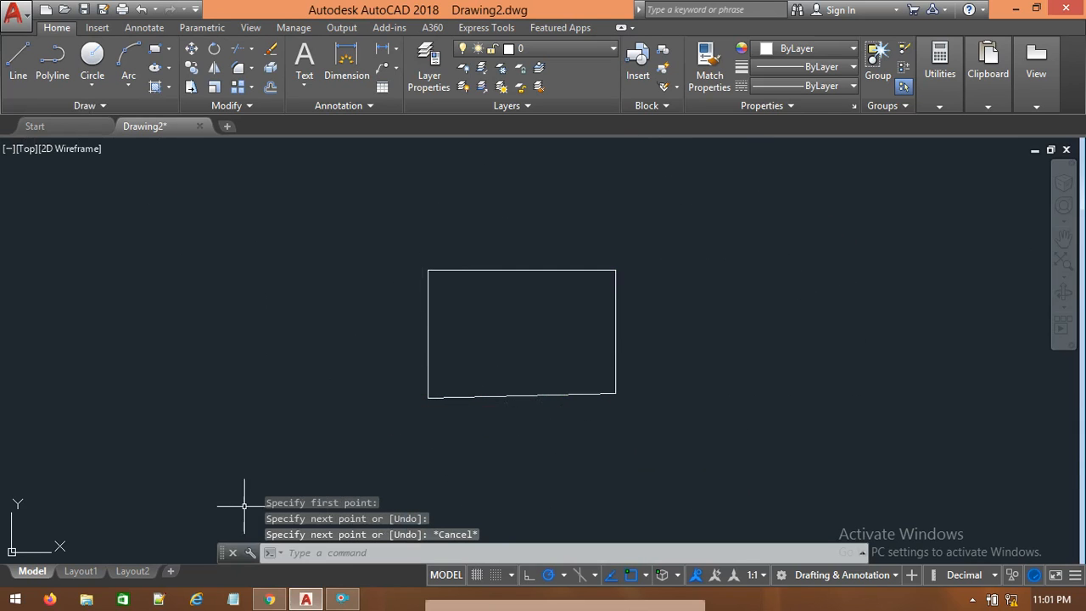
Step: Fillet the box's upper-left corner between the left and top lines with a radius of 1
click(241, 69)
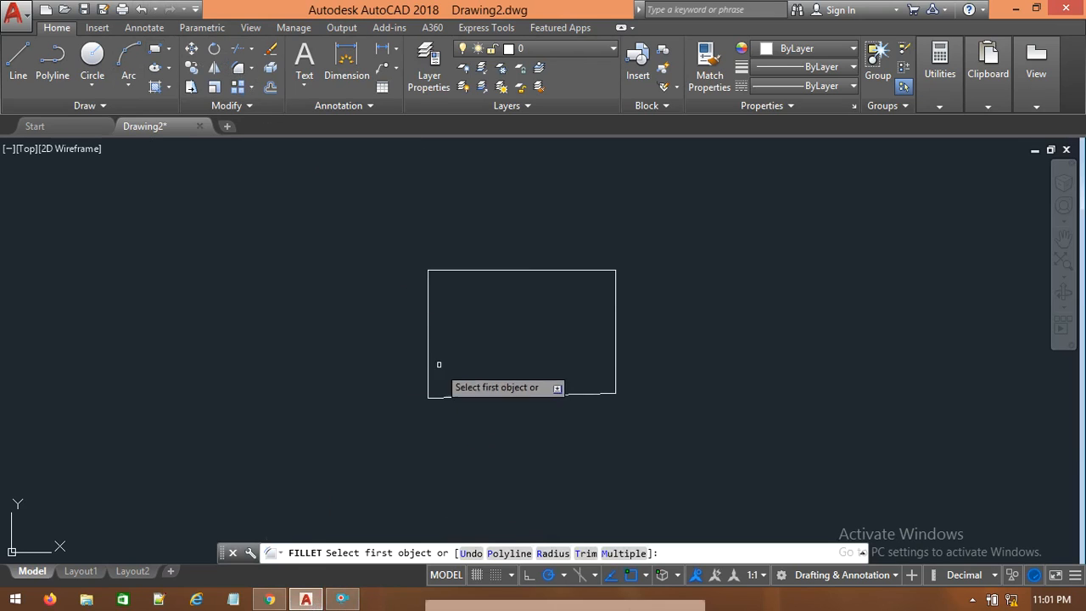
click(427, 313)
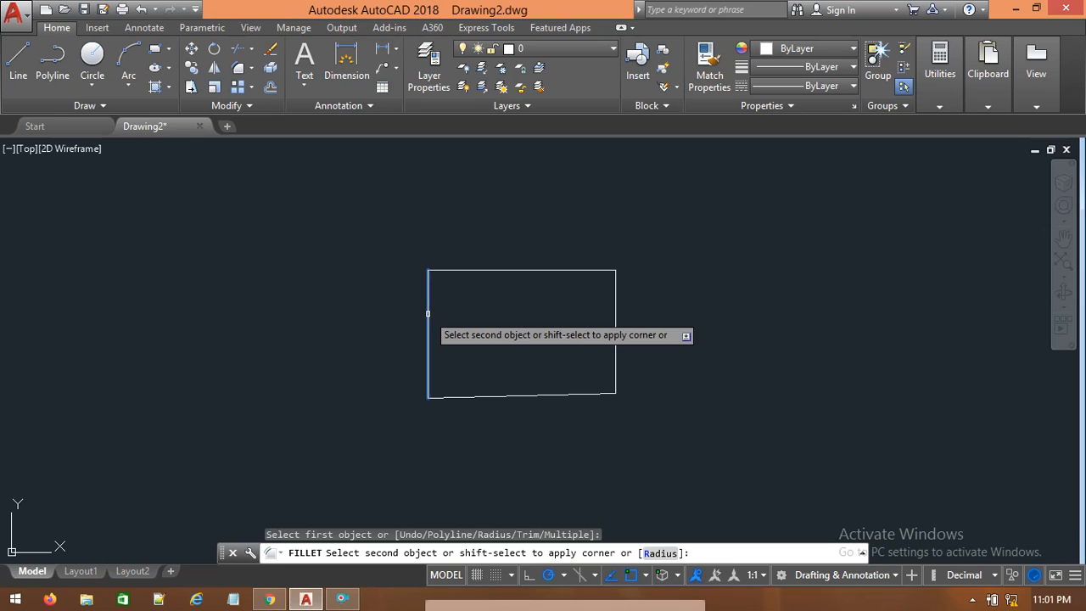
text(r)
key(Return)
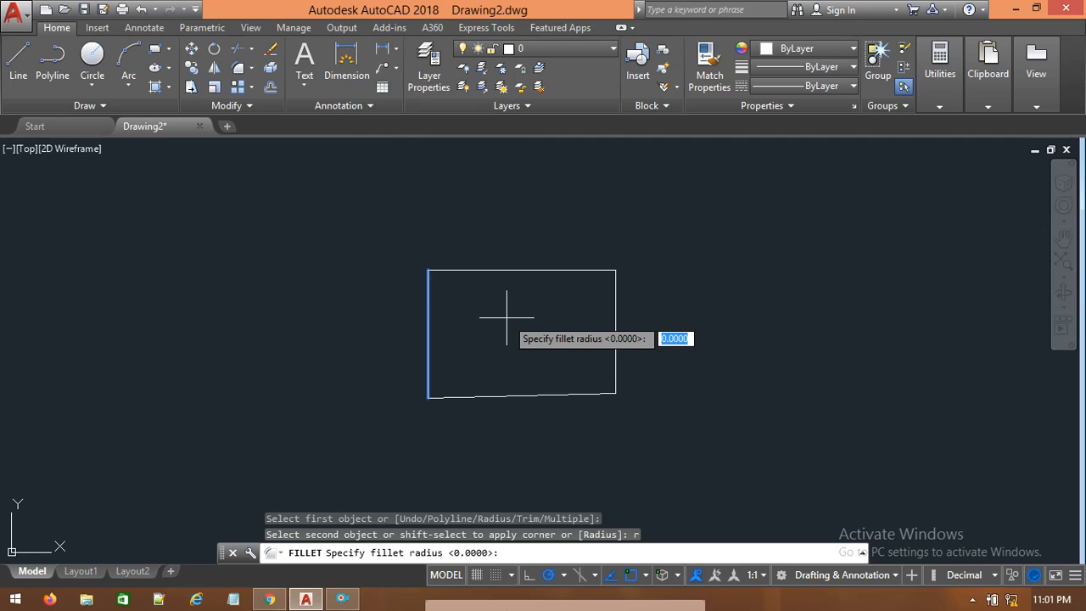
text(1)
key(Return)
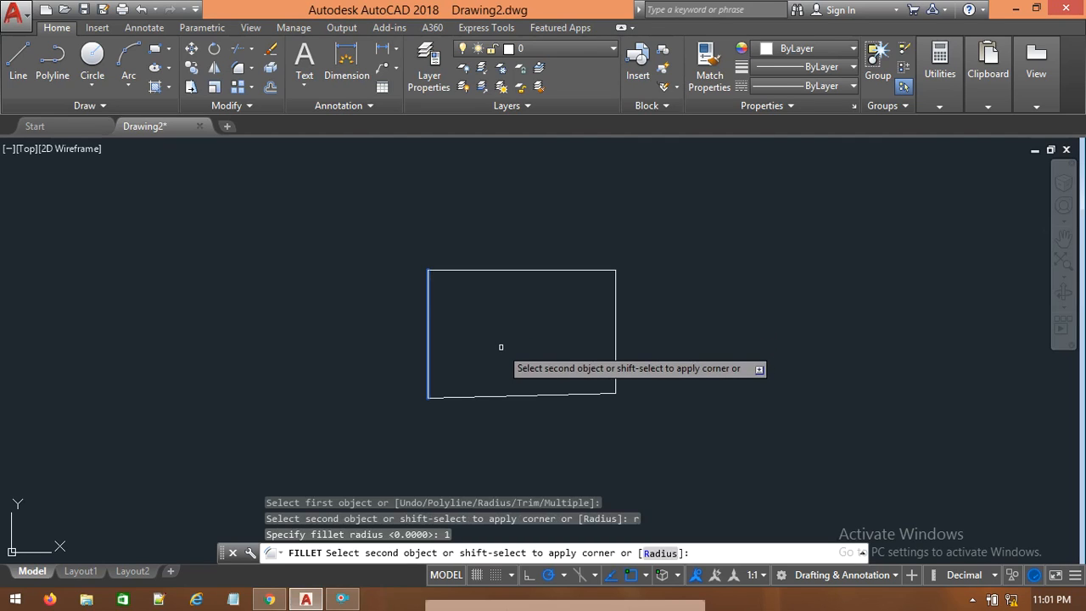
click(475, 272)
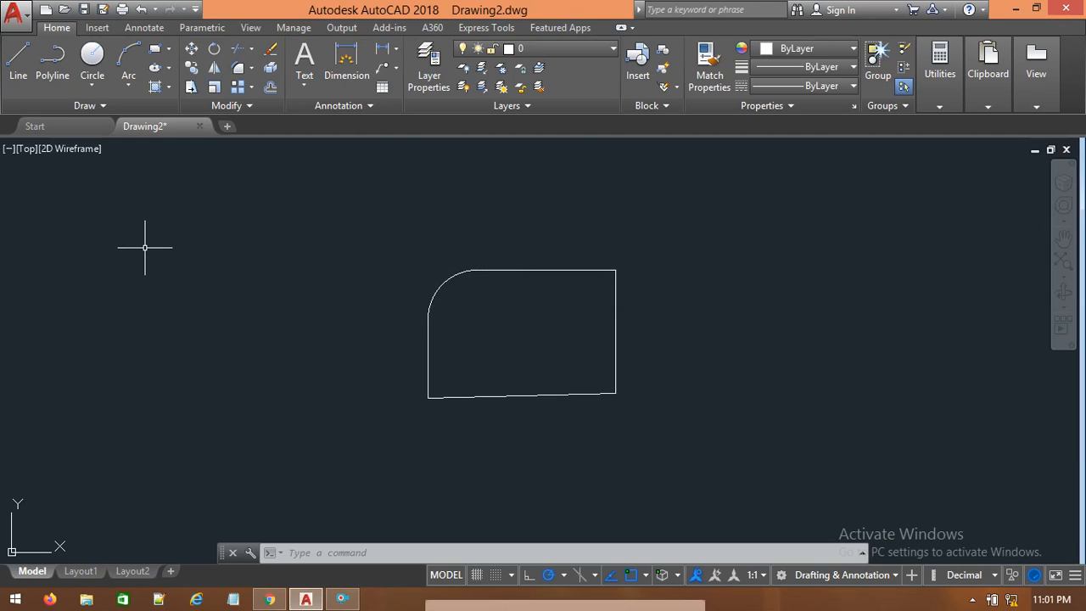
Step: Fillet the box's lower-right corner between the right and bottom lines with a radius of 2
click(239, 68)
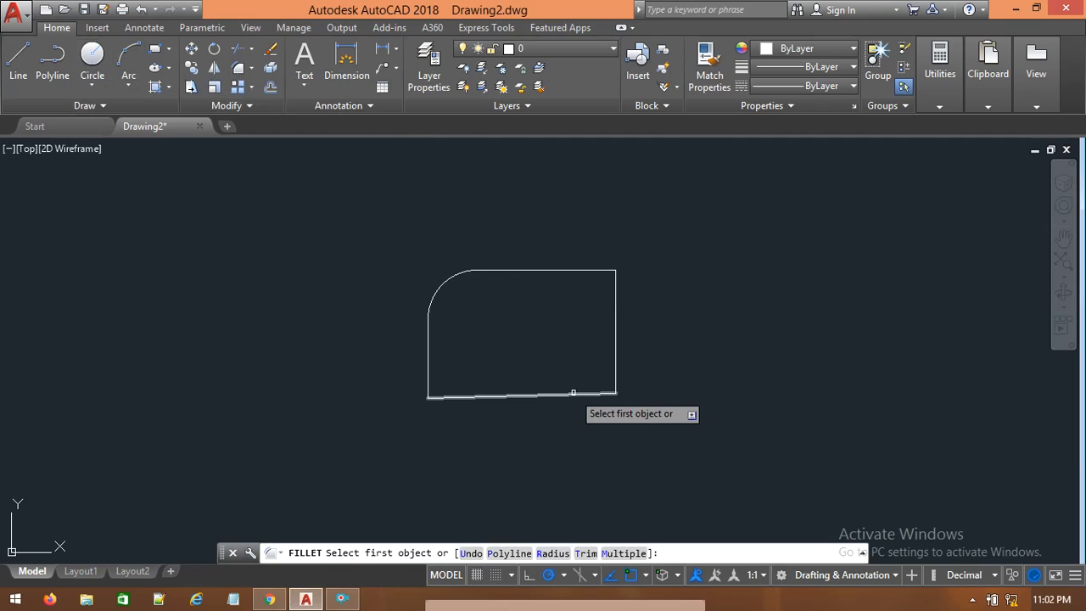
click(615, 316)
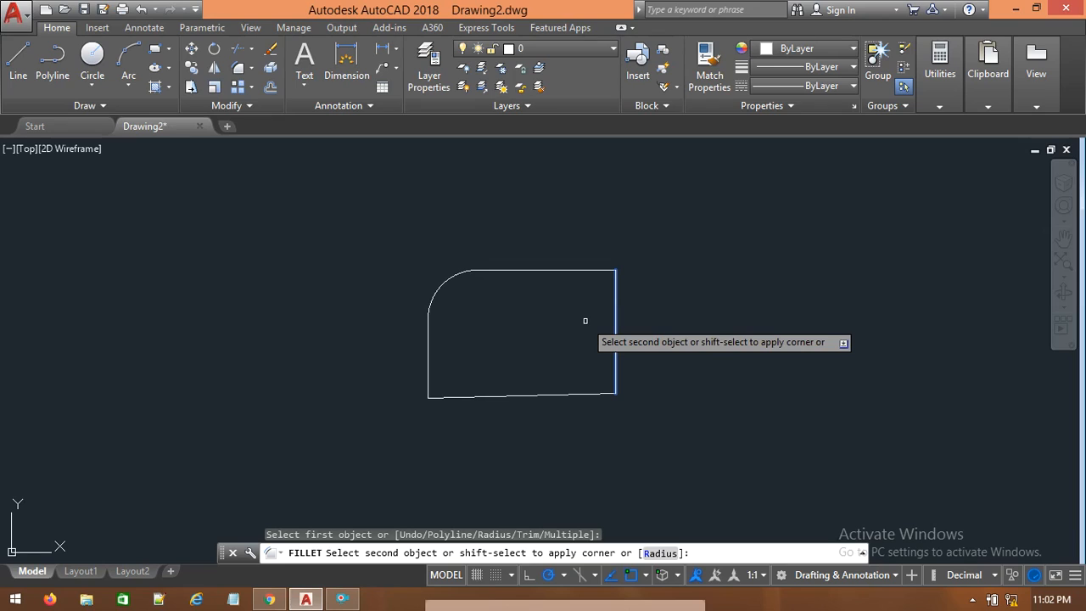
text(r)
key(Return)
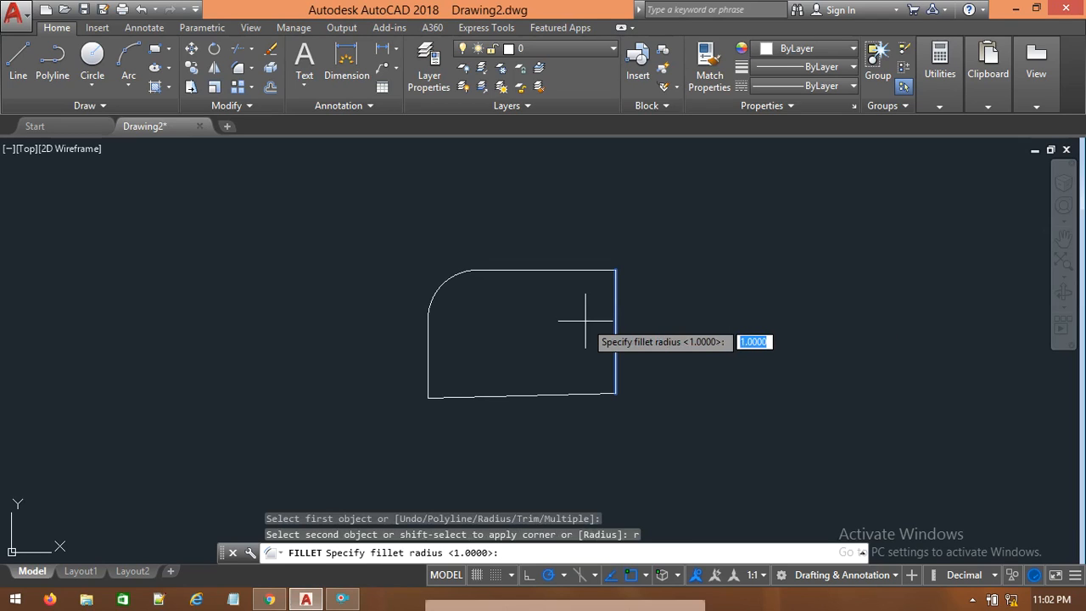
text(2)
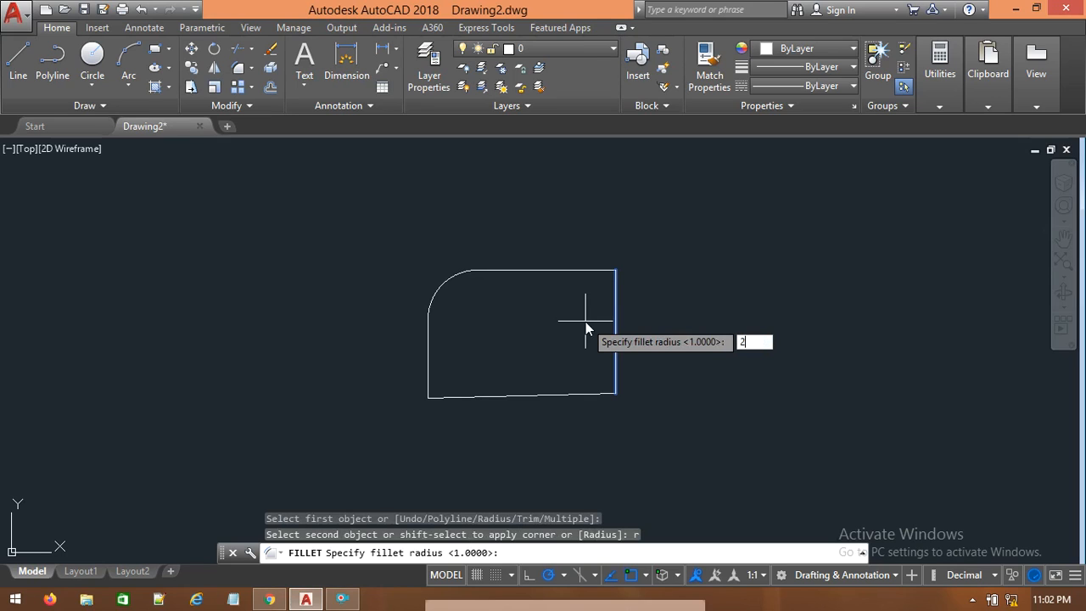
key(Return)
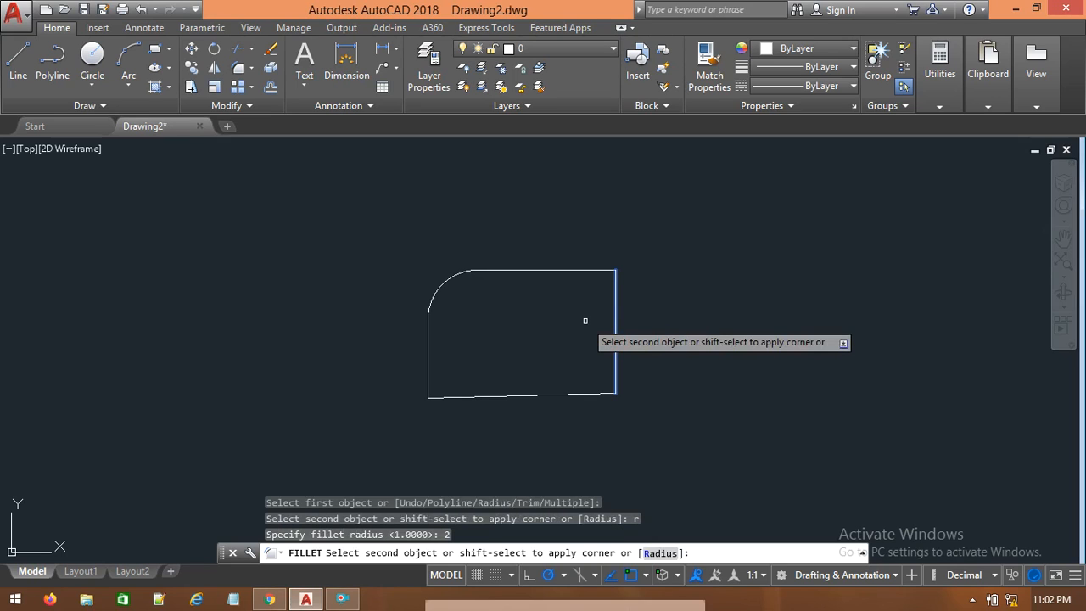
click(518, 395)
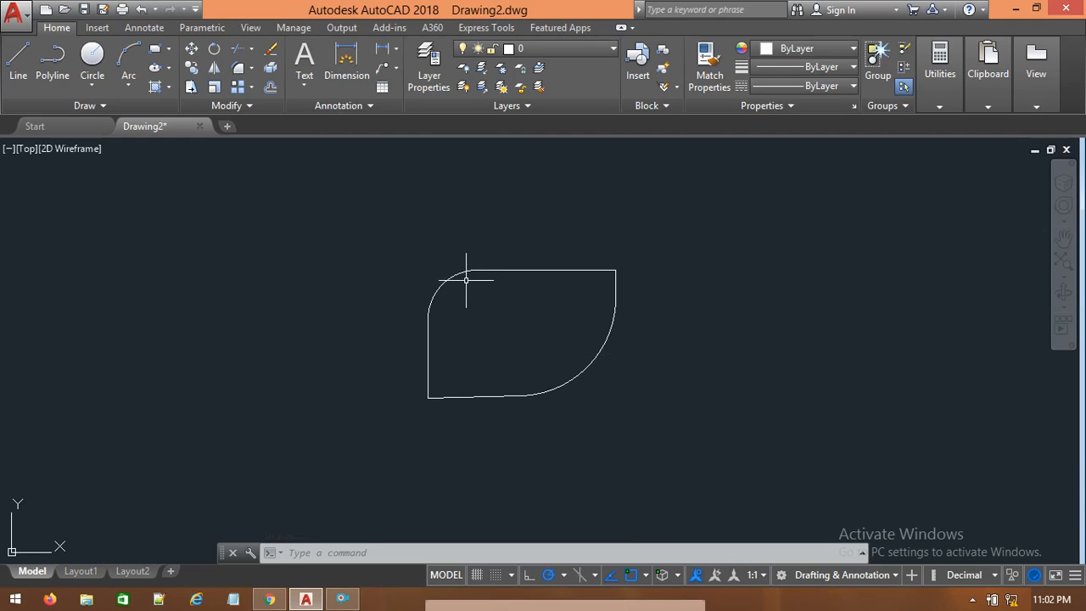
Step: Fillet the box's lower-left corner between the left and bottom lines with a radius of 0.3
click(239, 68)
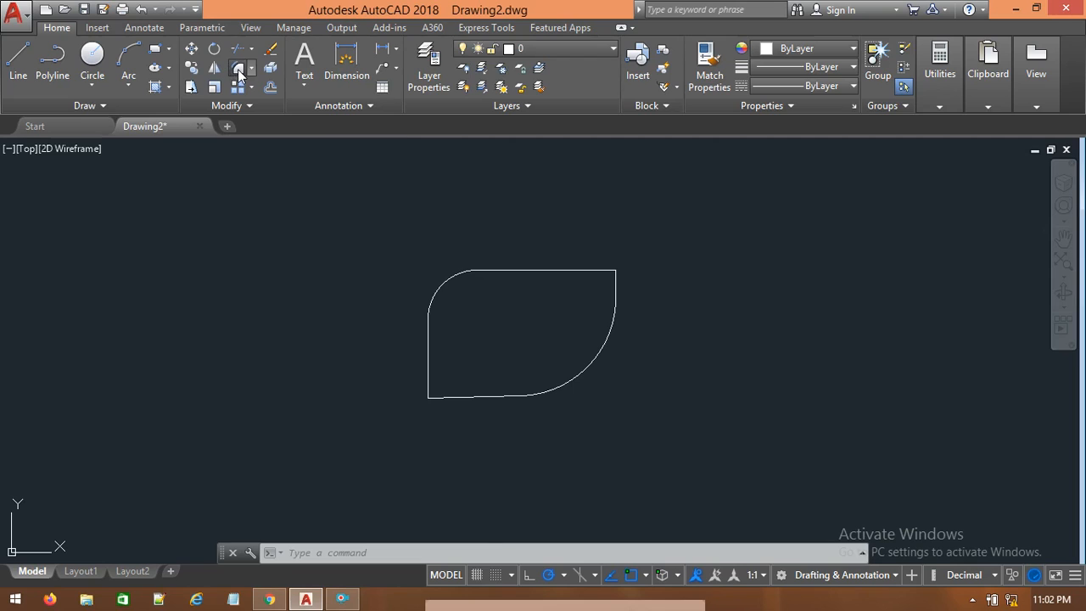
click(428, 333)
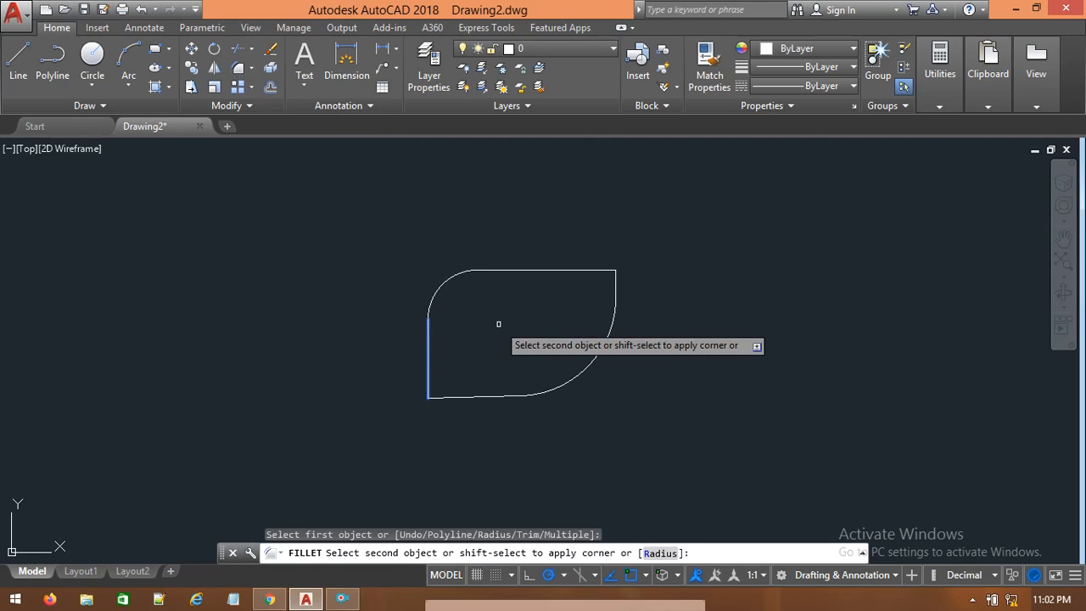
text(r)
key(Return)
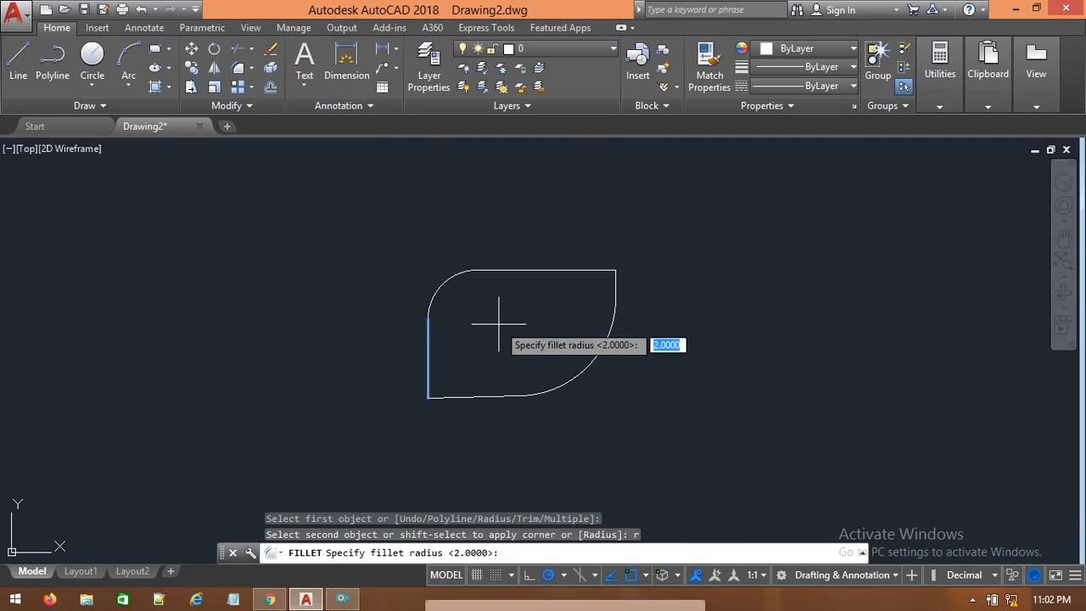
text(0.3)
key(Return)
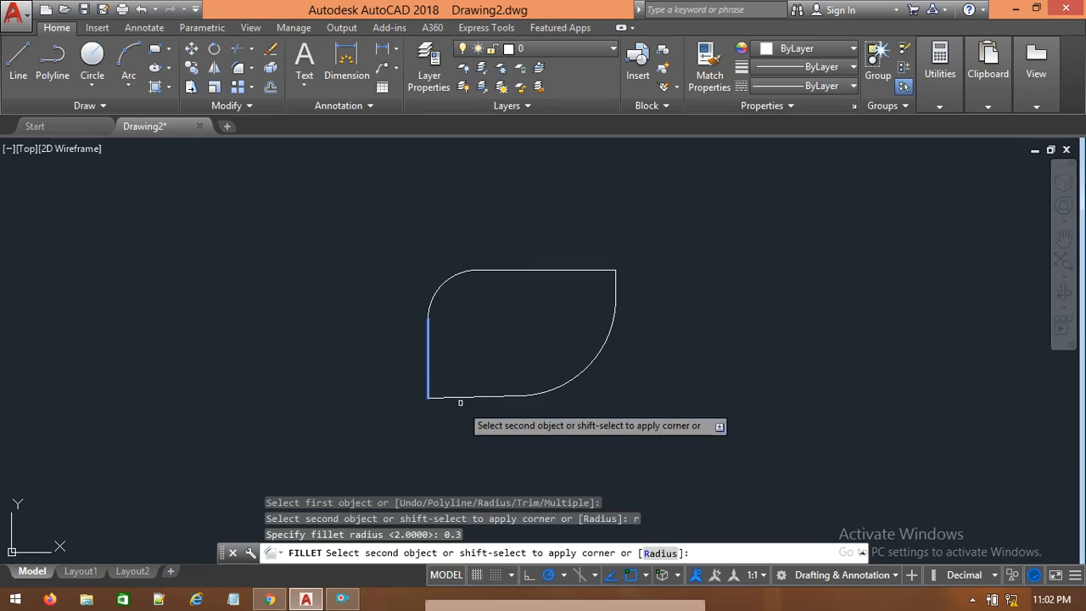
click(448, 394)
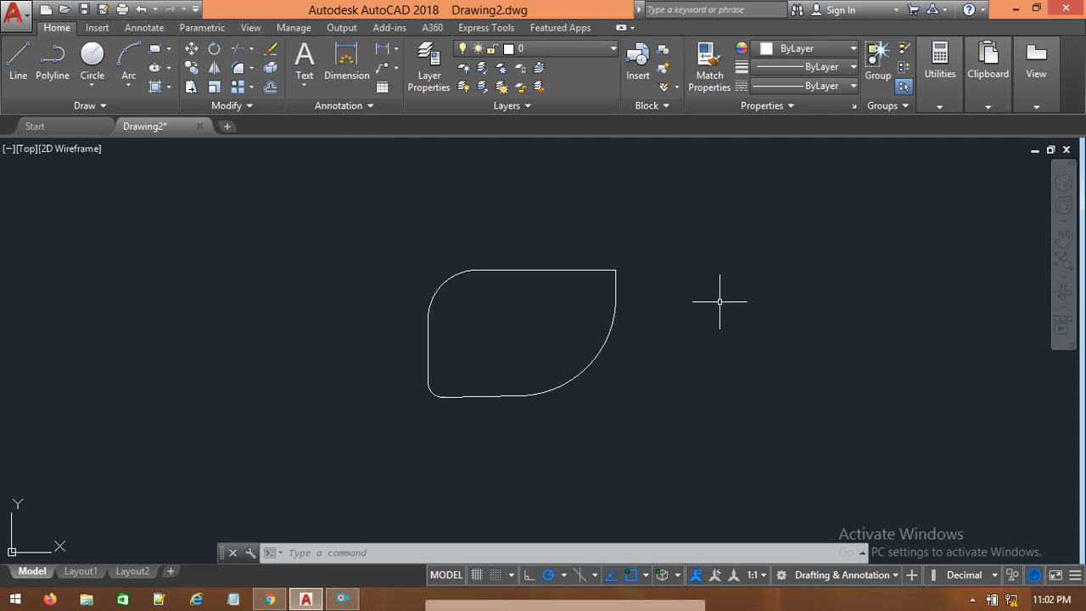
Step: Undo the three corner fillets on the box
key(ctrl+z)
key(ctrl+z)
key(ctrl+z)
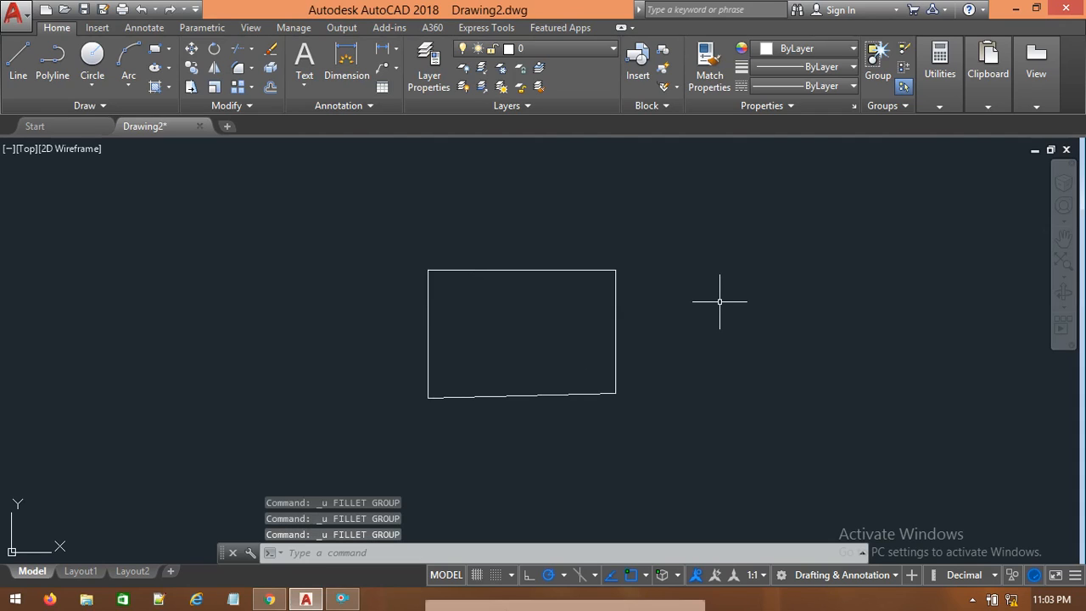
click(251, 68)
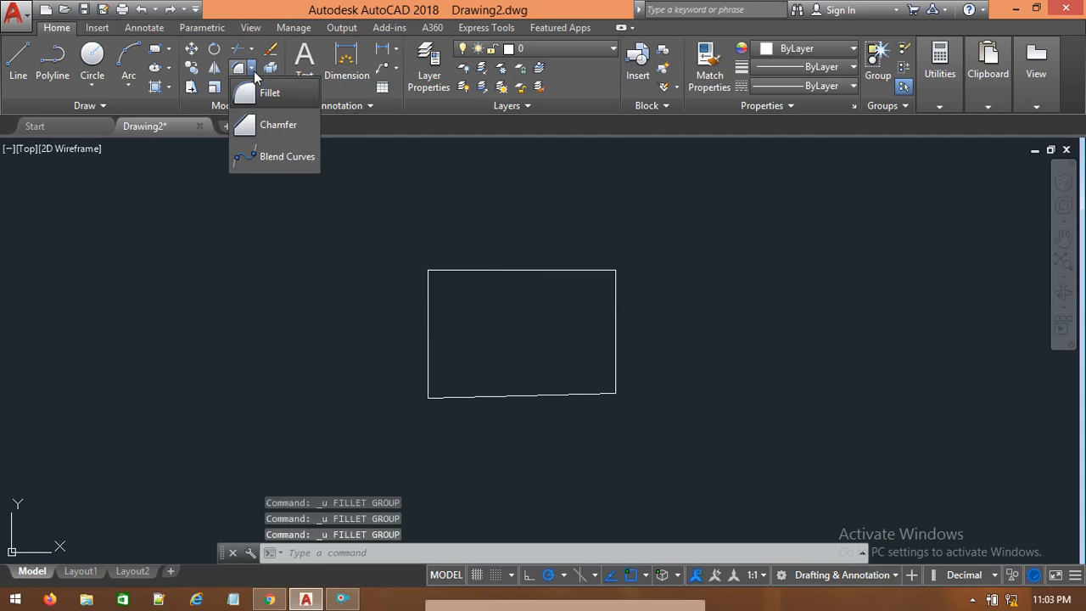
click(271, 128)
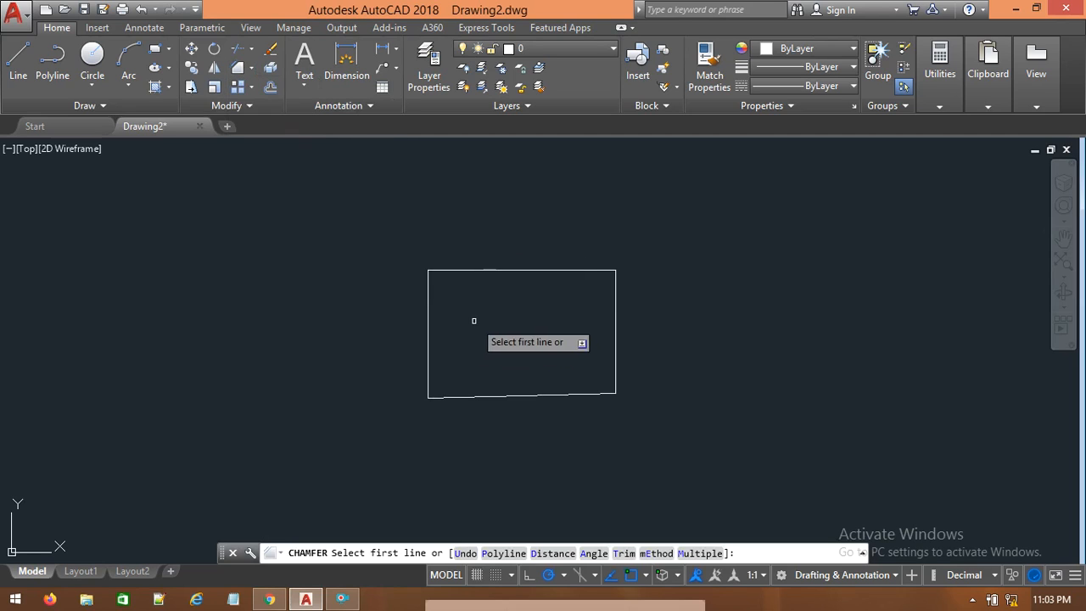
click(429, 338)
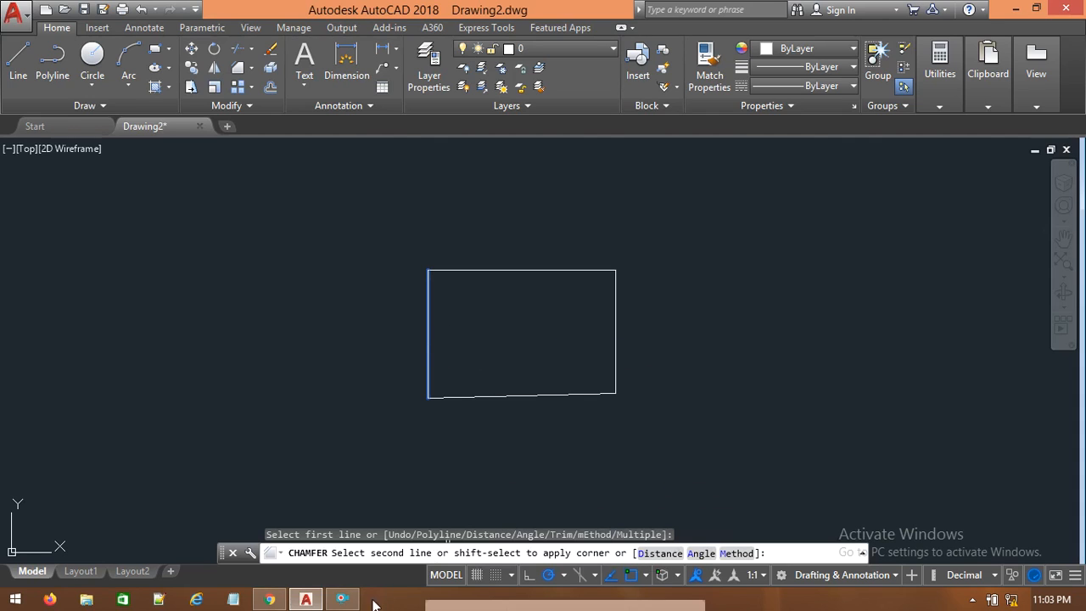
mouse_move(431, 603)
click(467, 505)
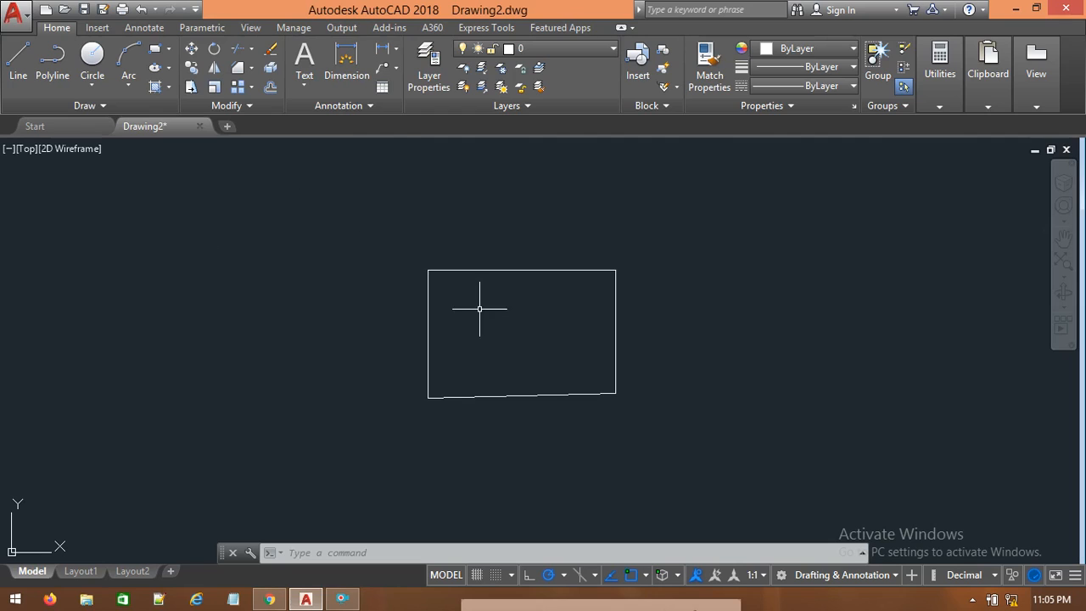
Step: Chamfer the box's upper-left corner with distances of 1 on the left line and 0.5 on the top line, and undo the chamfer
text(cha)
key(Return)
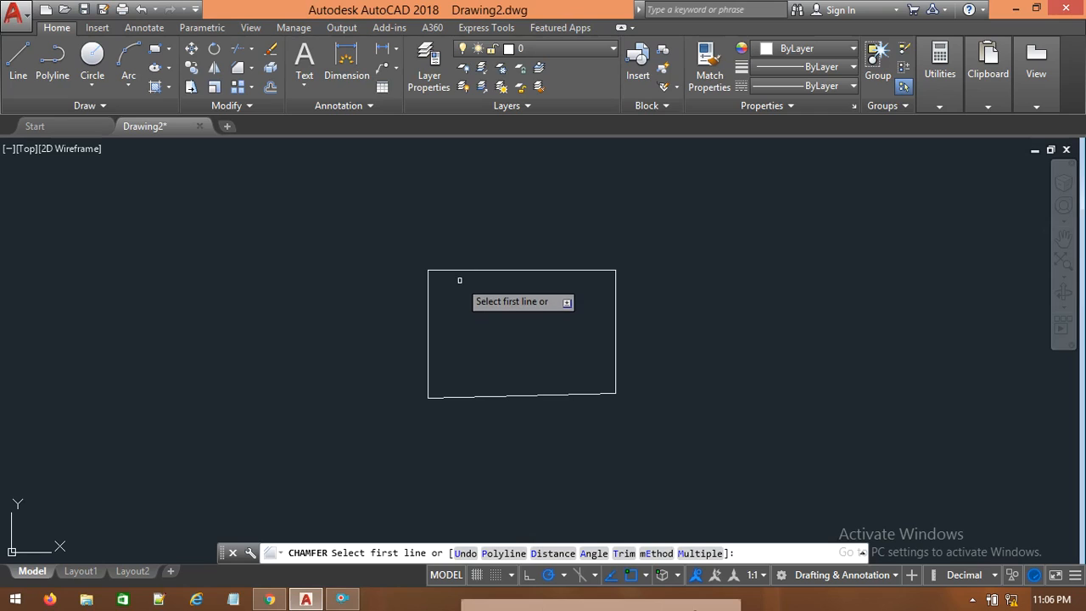
click(428, 307)
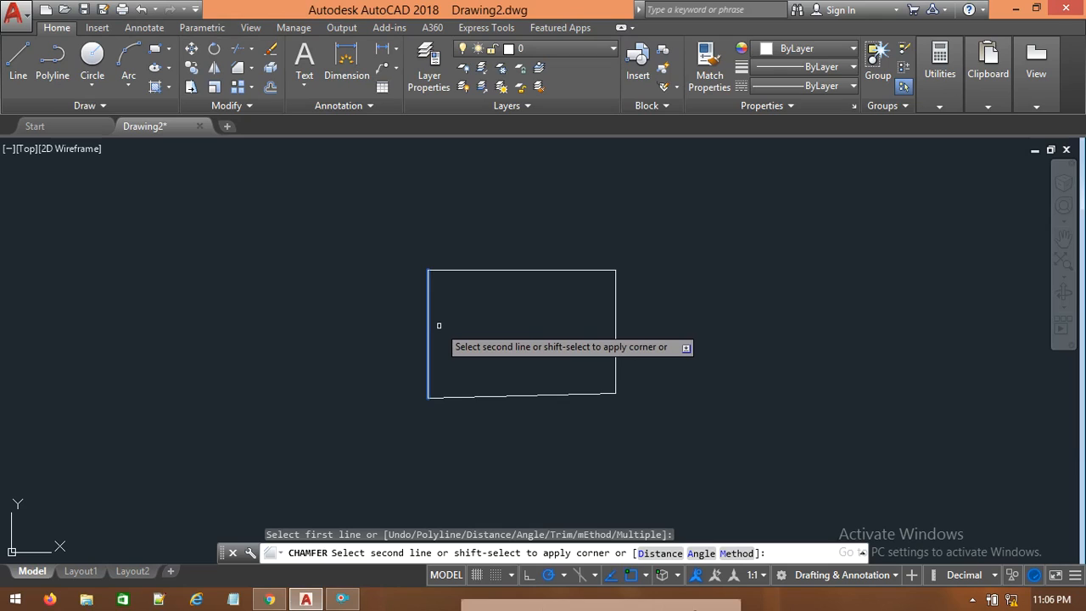
text(d)
key(Return)
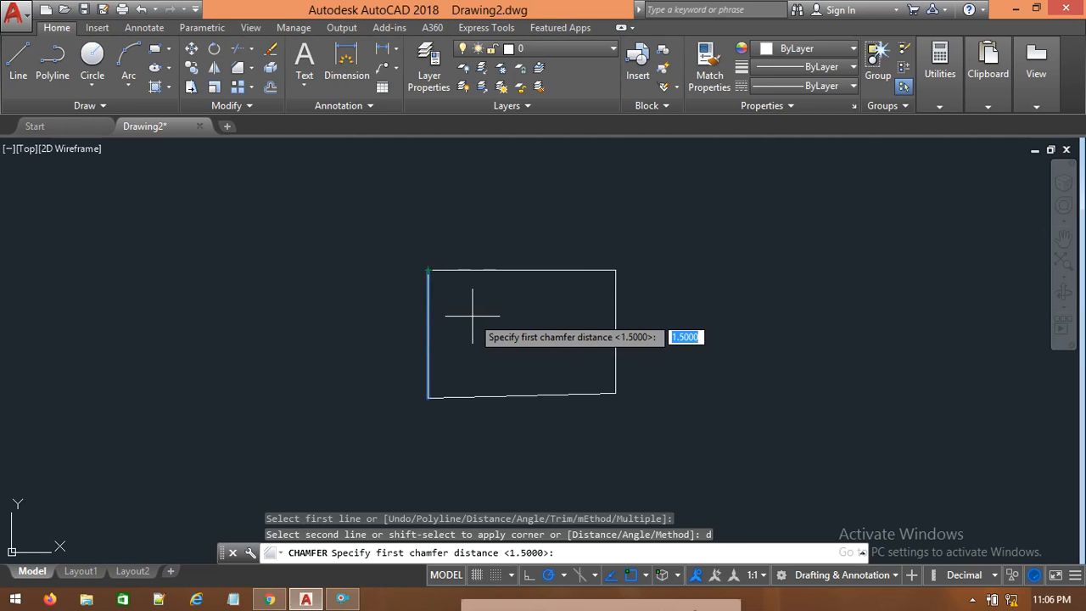
text(1)
key(Return)
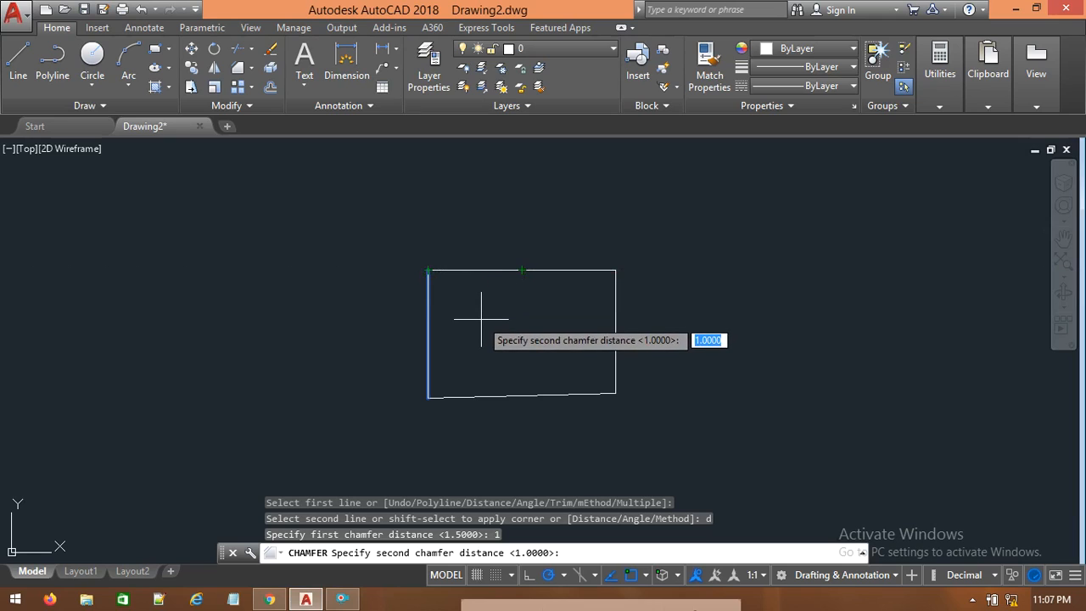
text(0.5)
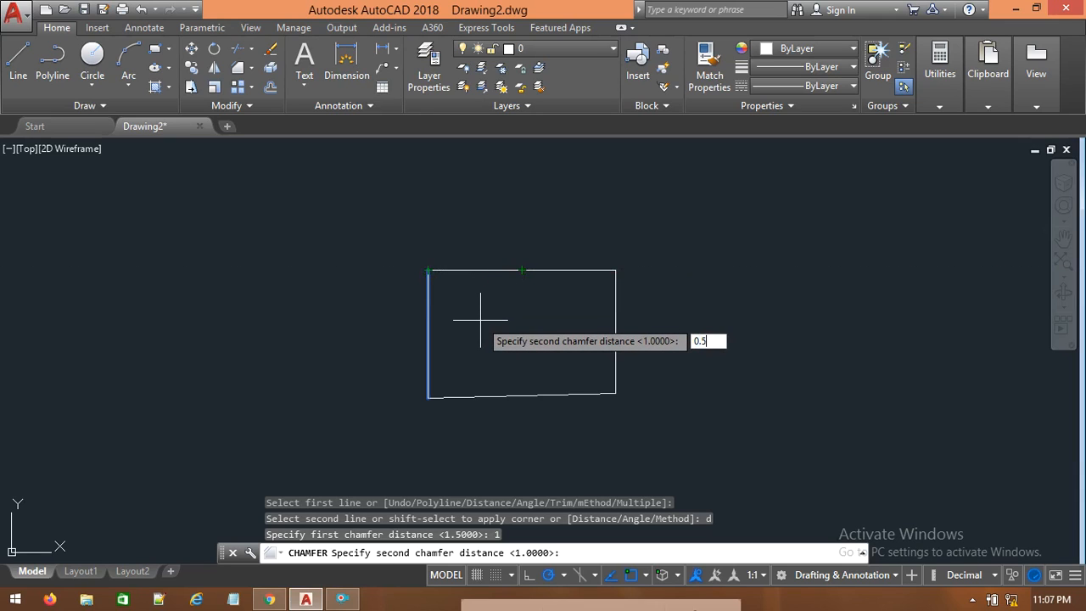
key(Return)
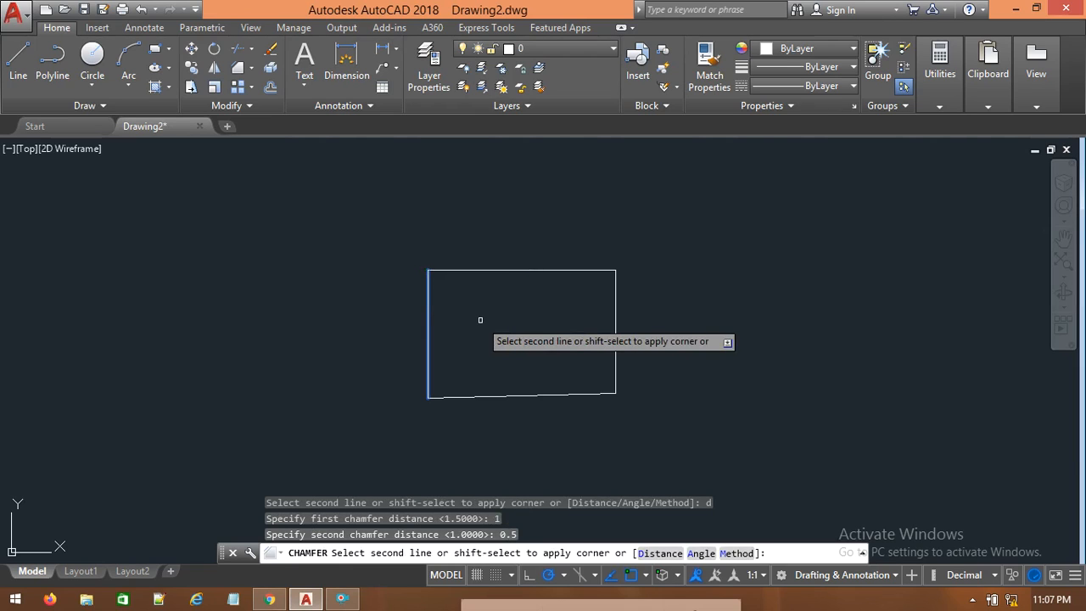
click(491, 269)
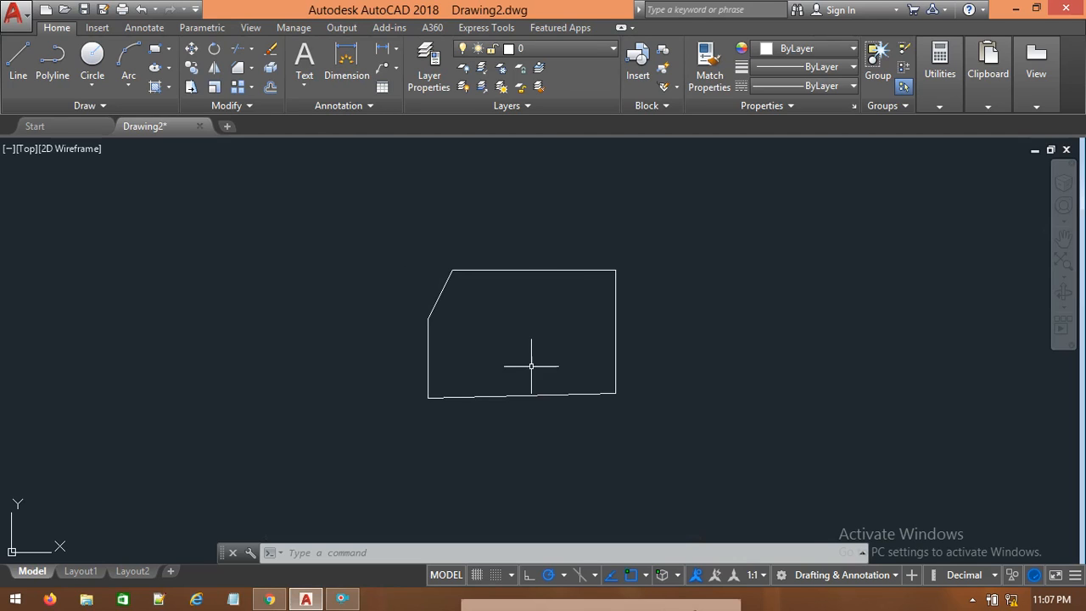
key(ctrl+z)
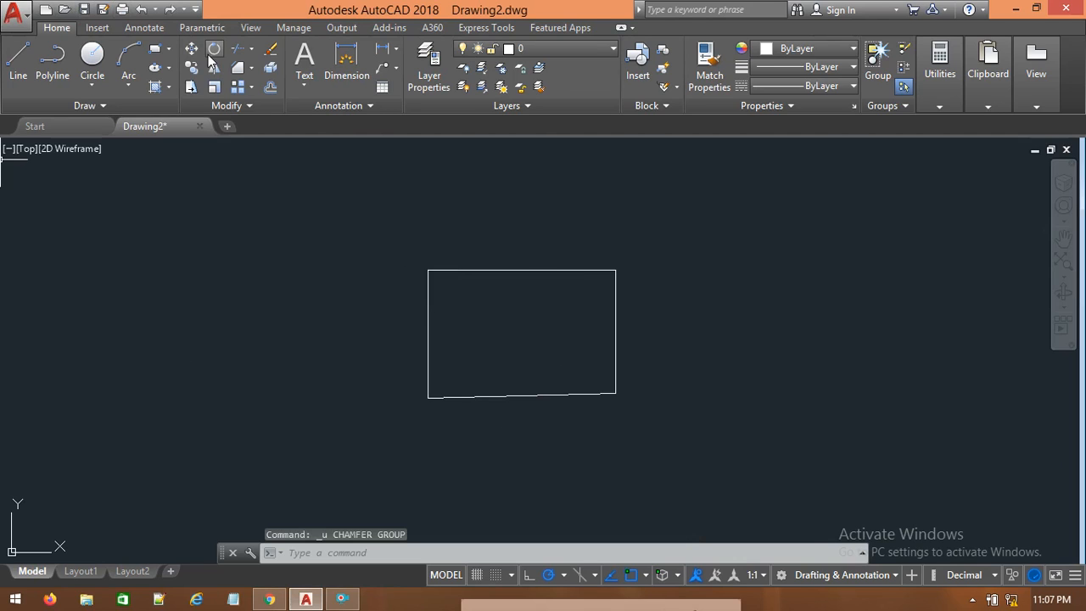
Step: Chamfer the box's upper-right corner with a distance of 0.2 on the right line and 1 on the top line
click(239, 68)
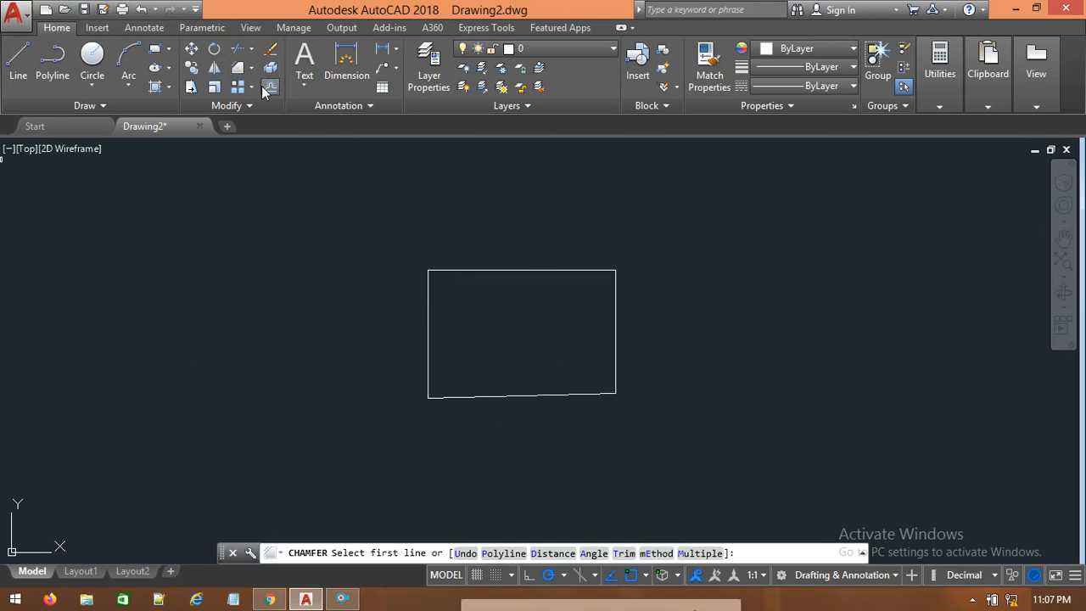
click(616, 332)
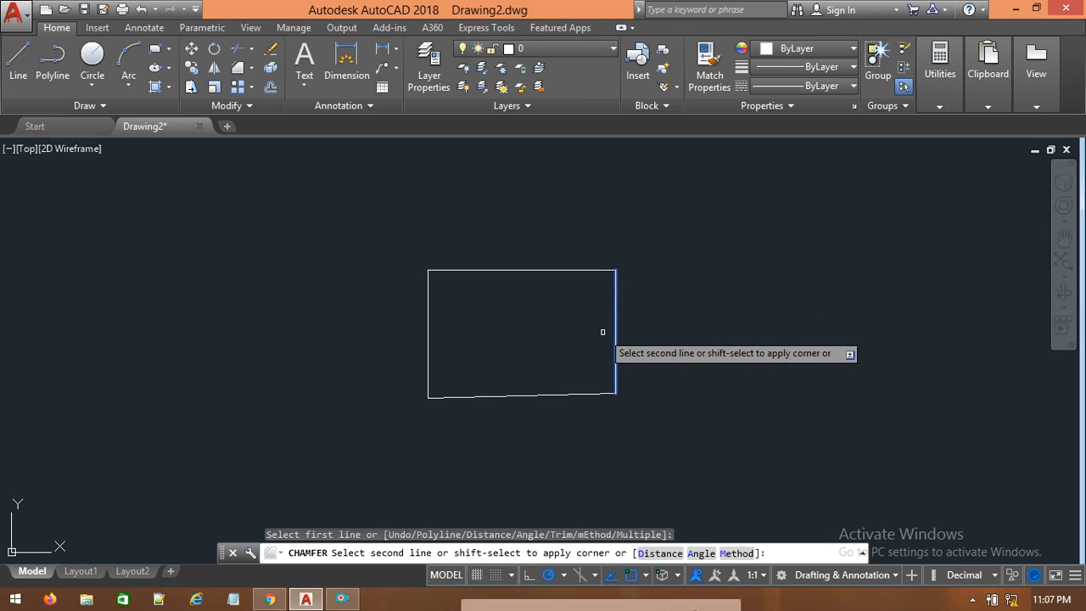
text(d)
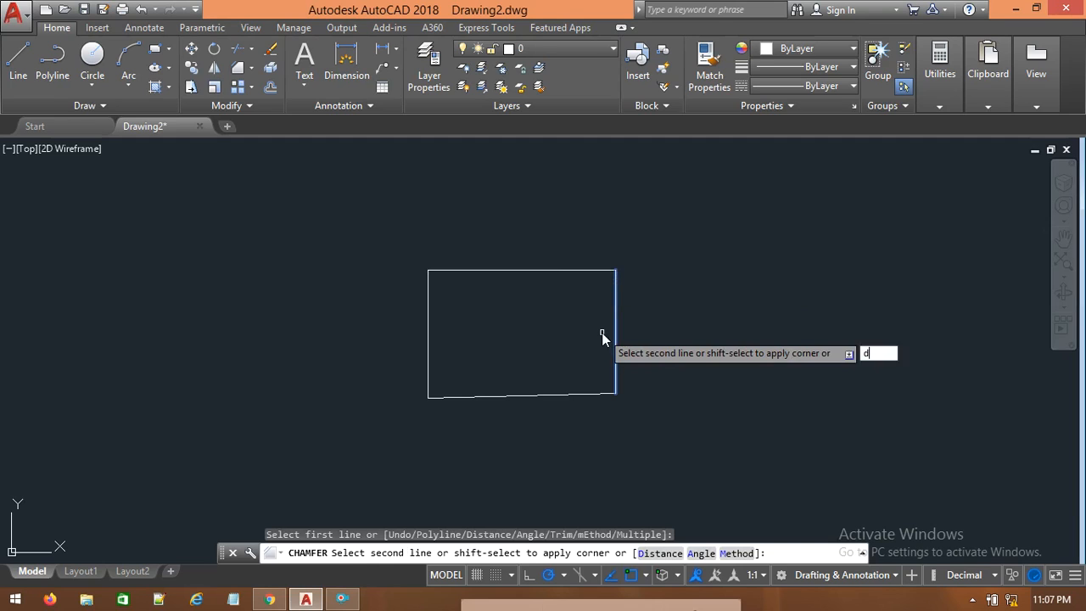
key(Return)
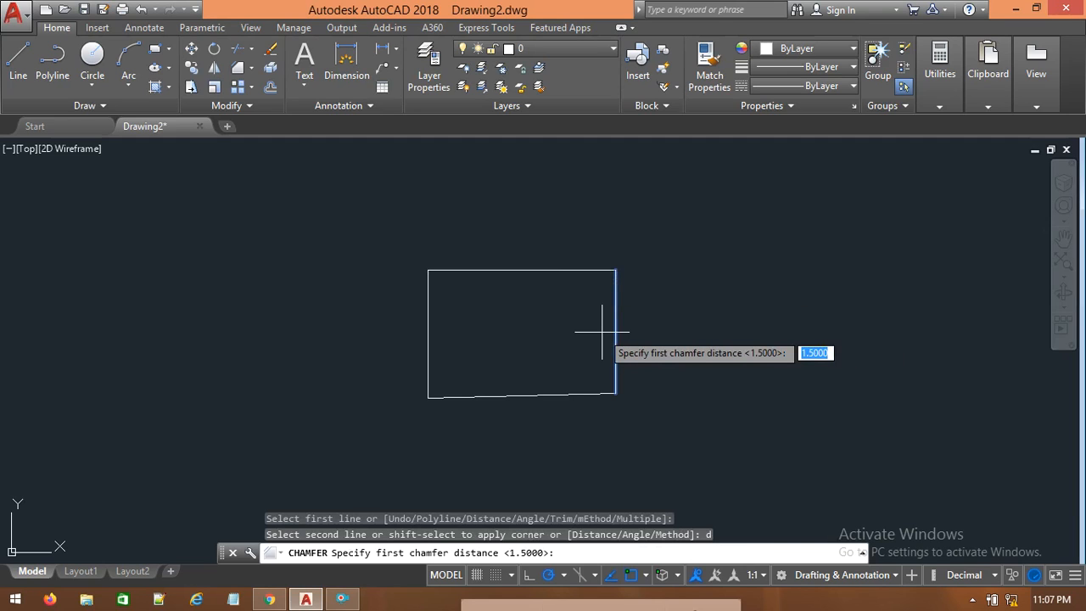
text(0.2)
key(Return)
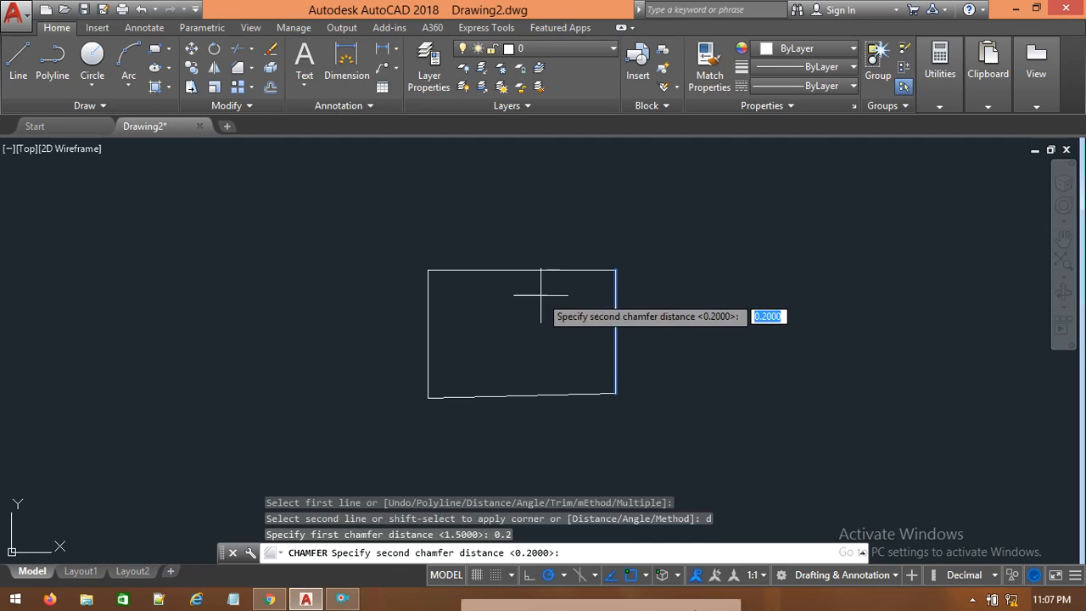
text(0)
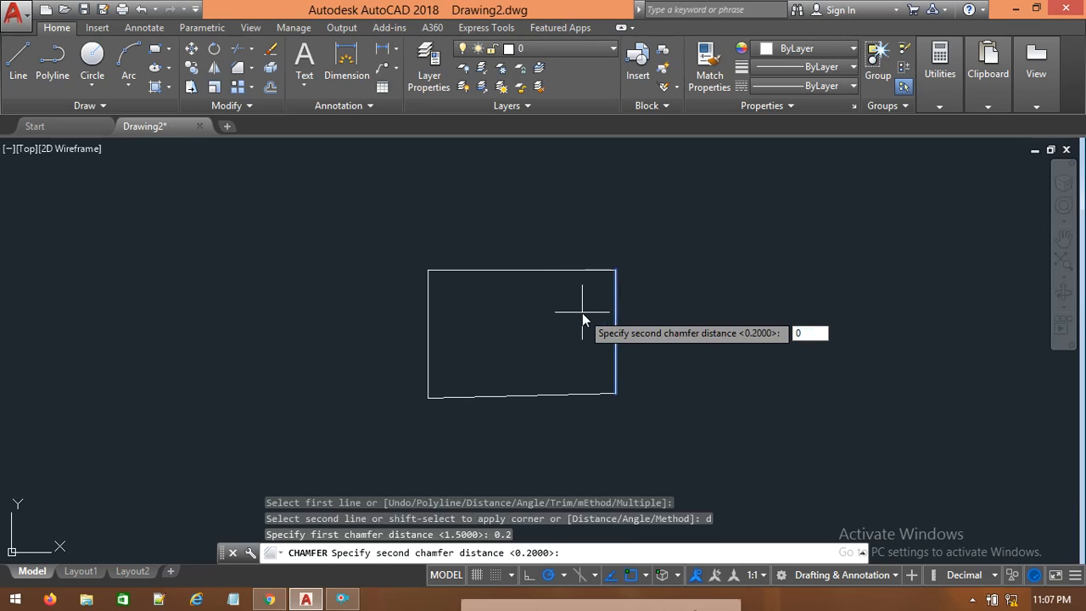
key(Return)
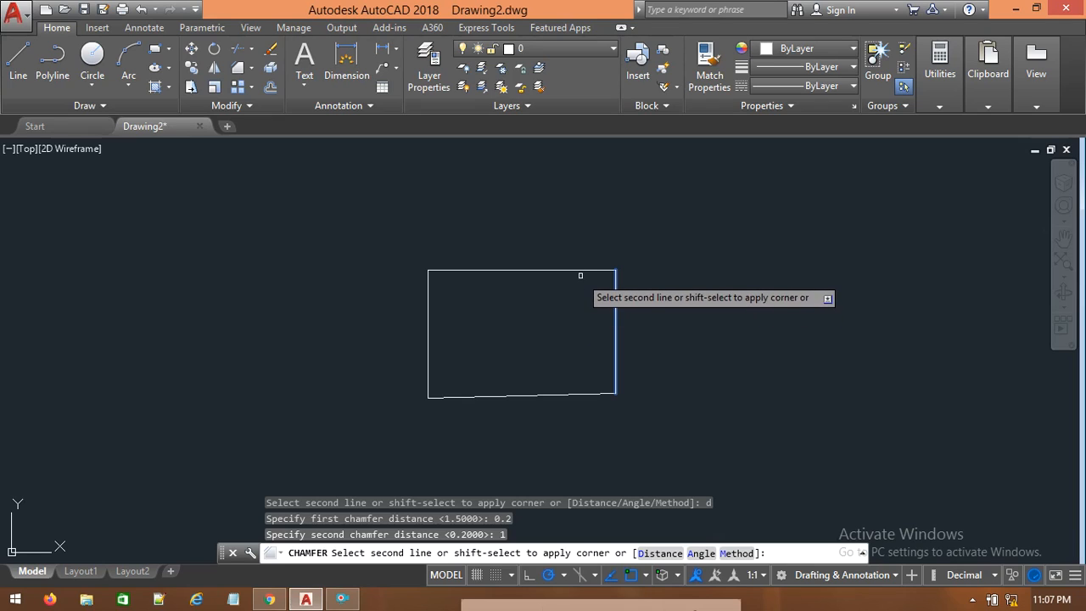
click(582, 271)
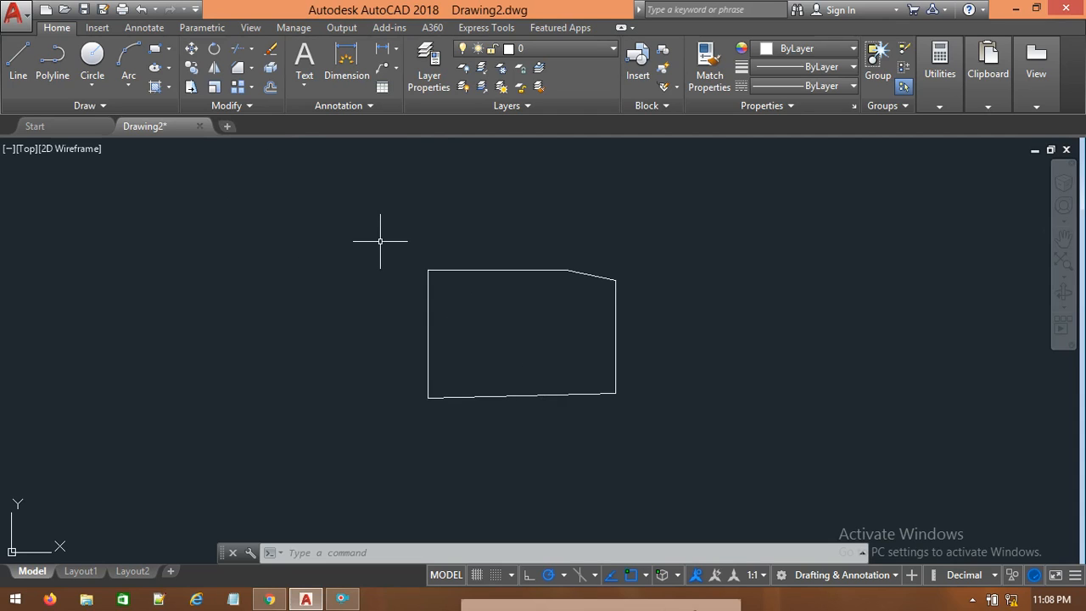
Step: Erase the whole chamfered box from the drawing
mouse_move(685, 260)
mouse_down()
mouse_move(676, 407)
mouse_move(354, 286)
mouse_move(732, 243)
mouse_up()
key(Delete)
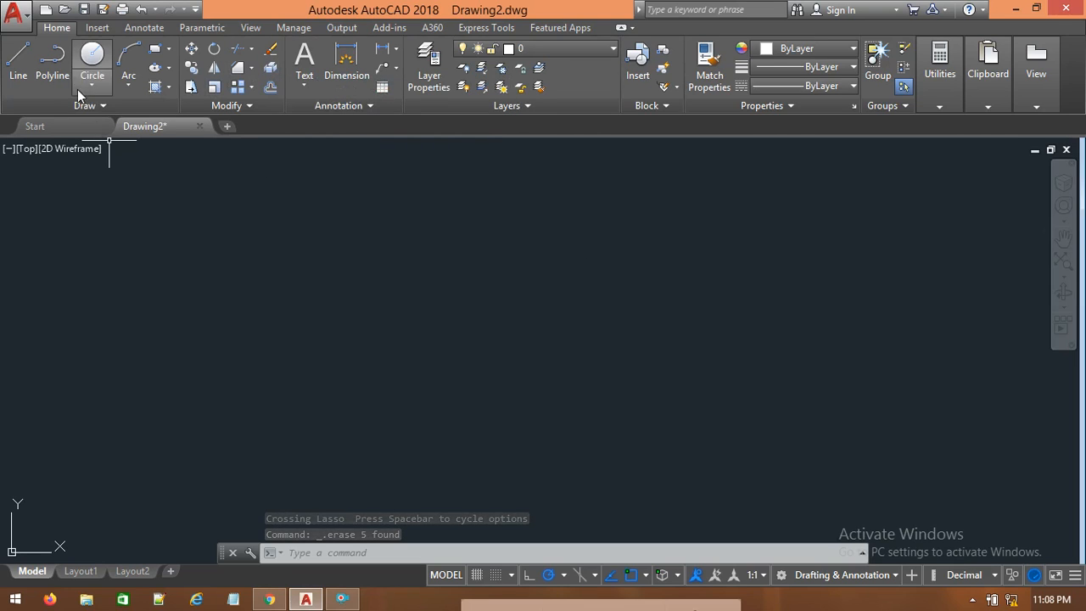
Step: Draw a freehand-sized rectangle in the empty drawing and explode it into separate lines
click(154, 48)
click(330, 215)
click(490, 343)
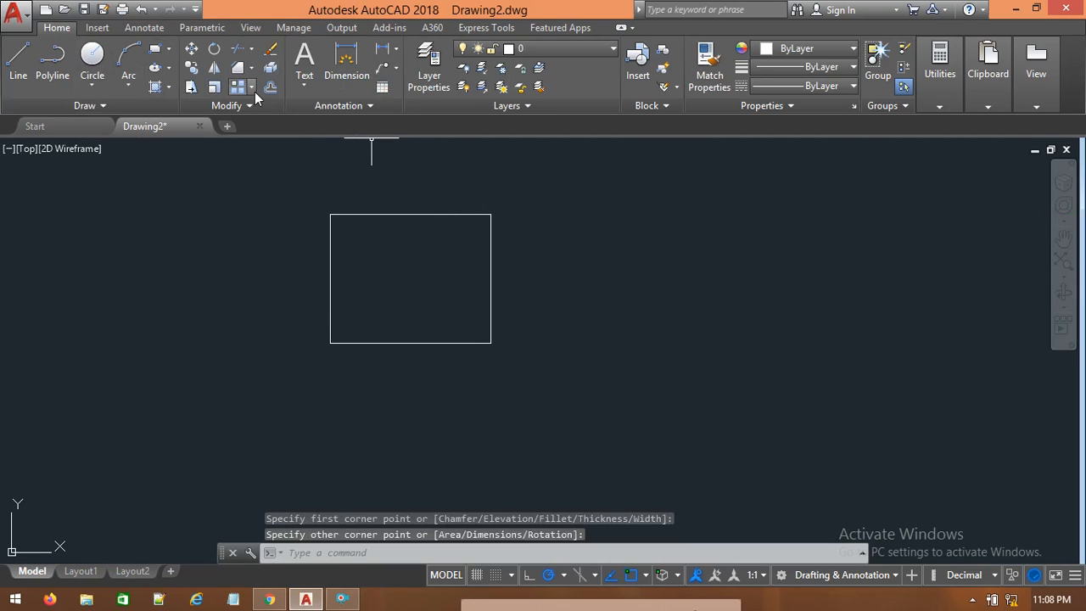
click(270, 86)
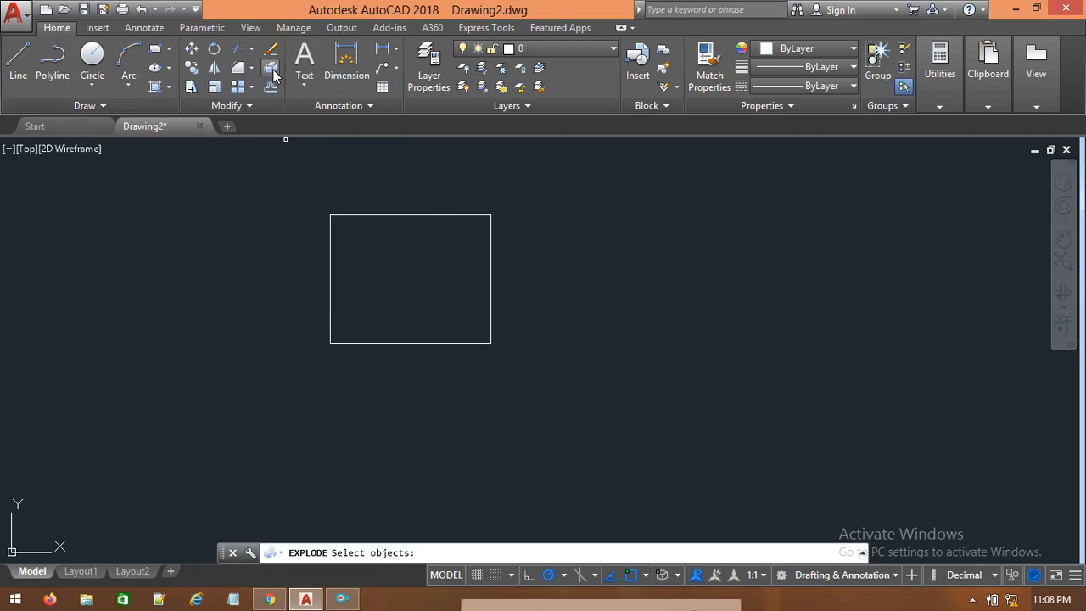
click(363, 215)
key(Return)
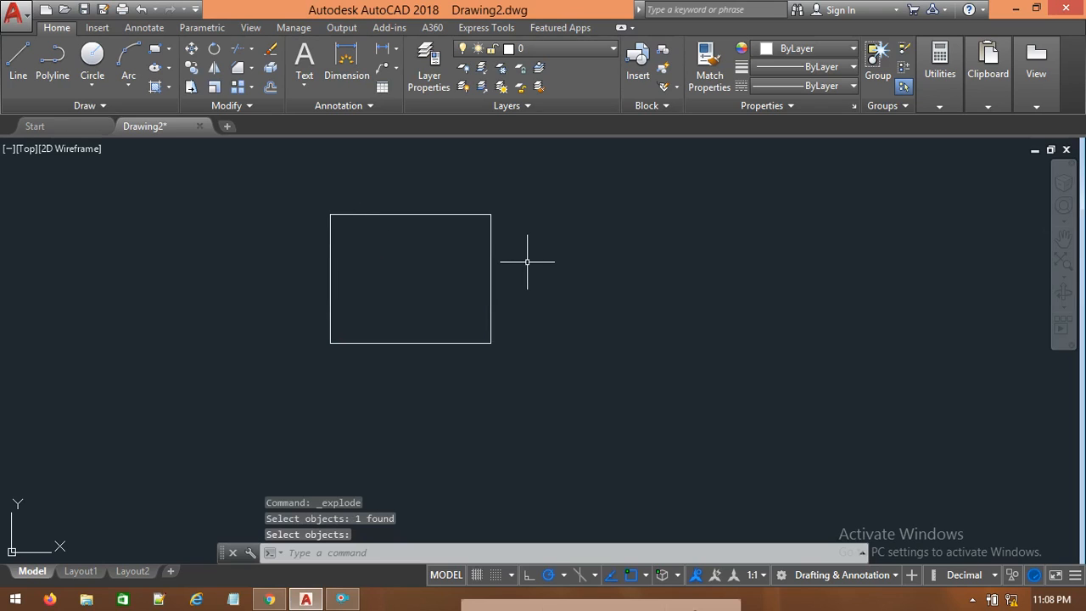
key(Escape)
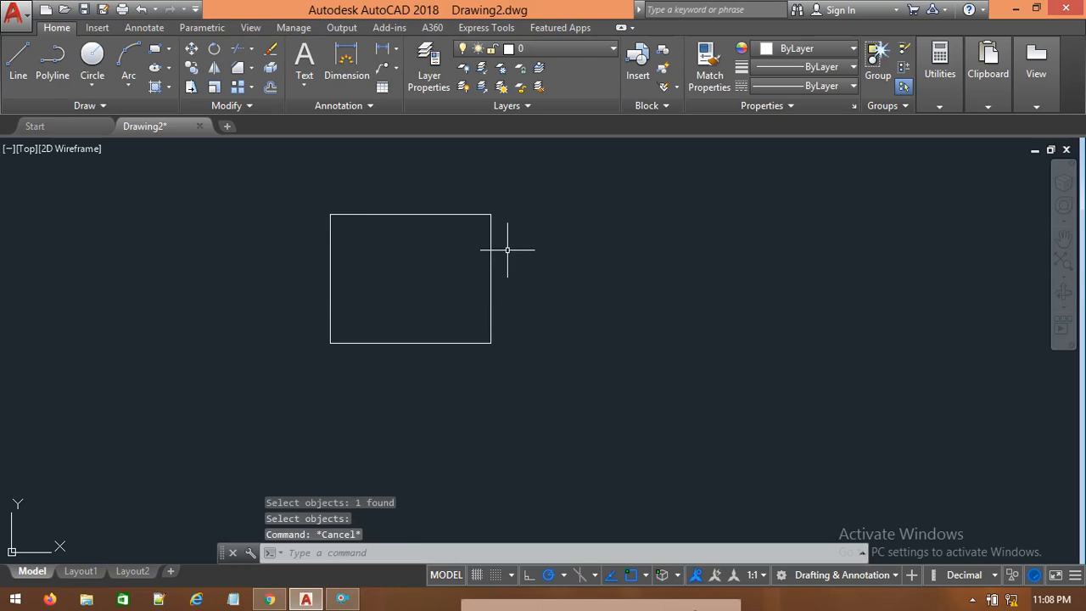
Step: Undo the explode and the rectangle
key(ctrl+z)
key(ctrl+z)
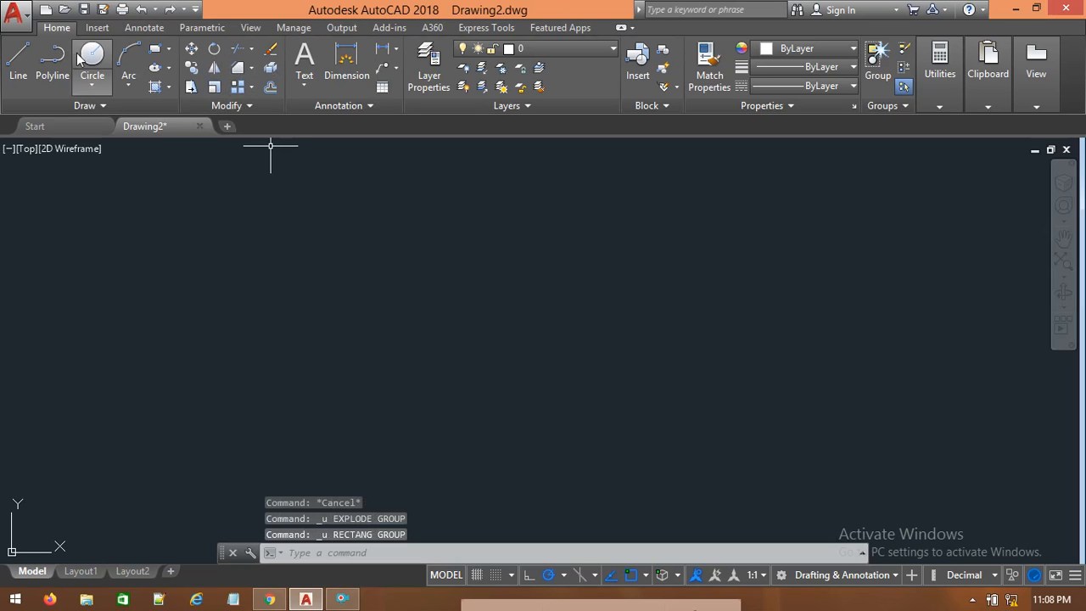
Step: Draw a wide freehand-sized rectangle in the empty drawing and briefly select it to check that it is one object
click(155, 49)
click(293, 217)
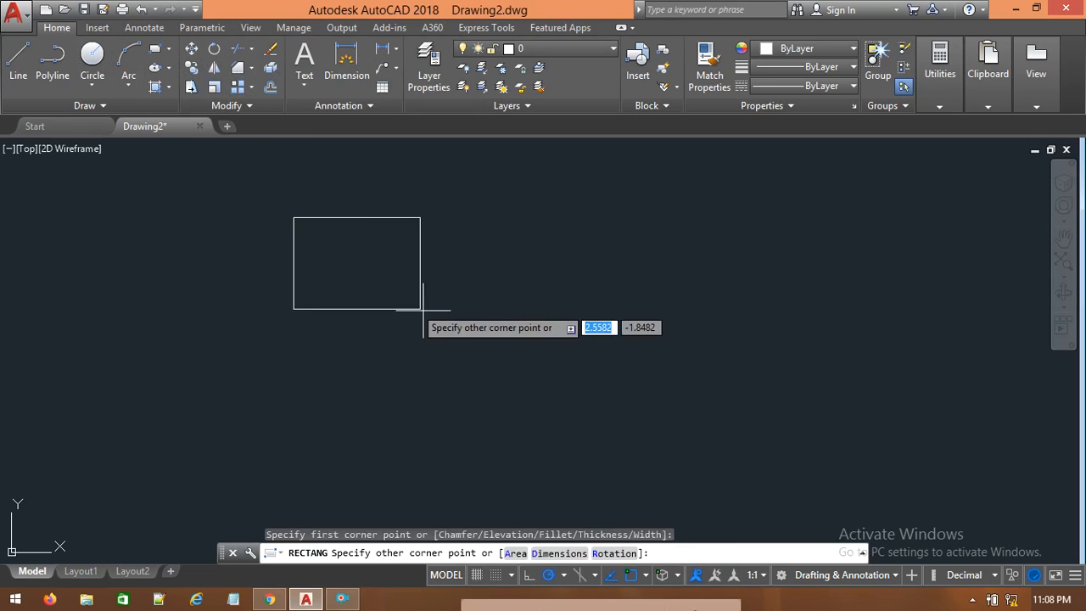
click(562, 380)
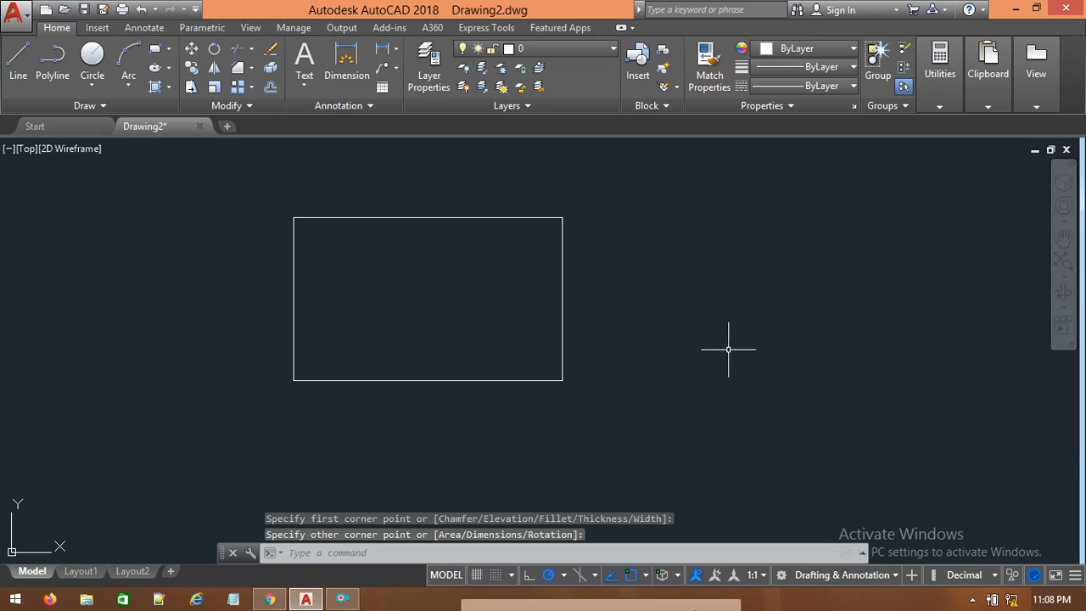
click(293, 286)
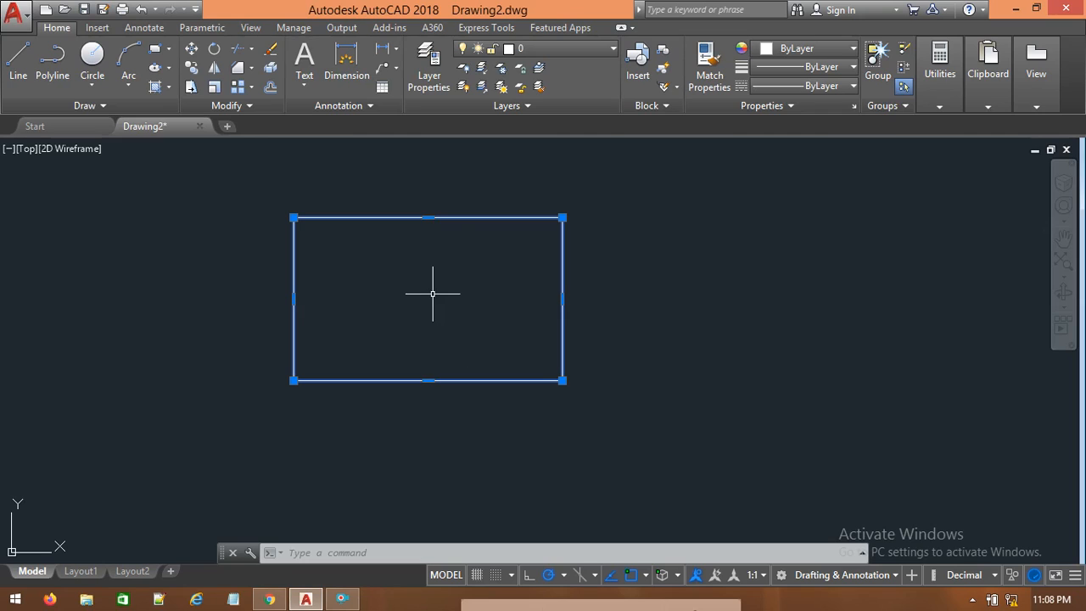
key(Escape)
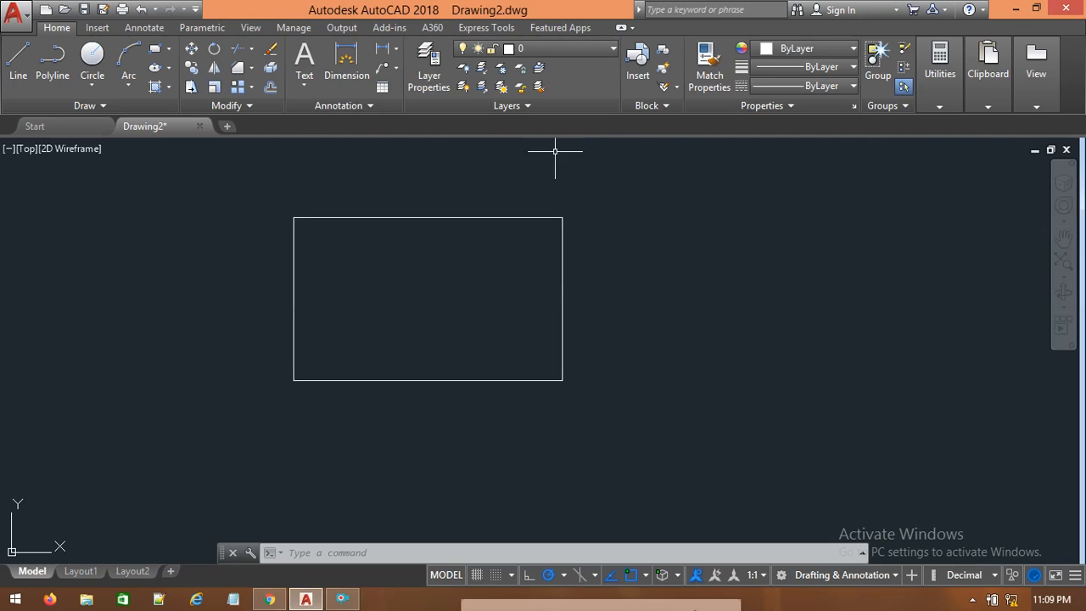
Step: Explode the rectangle into separate lines and select its top and right lines individually
click(271, 69)
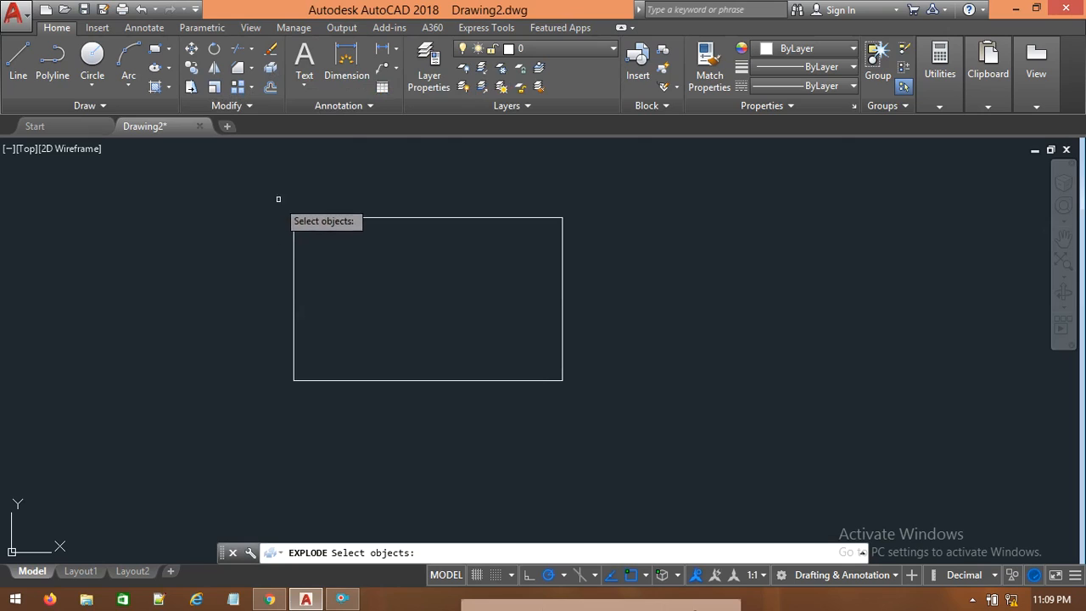
click(396, 218)
key(Return)
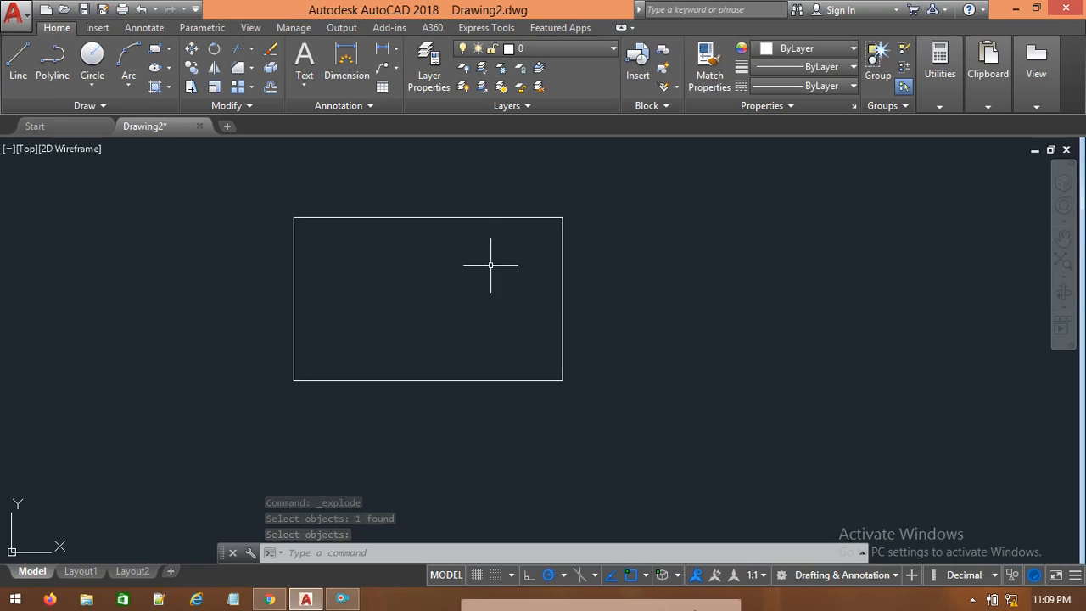
click(480, 218)
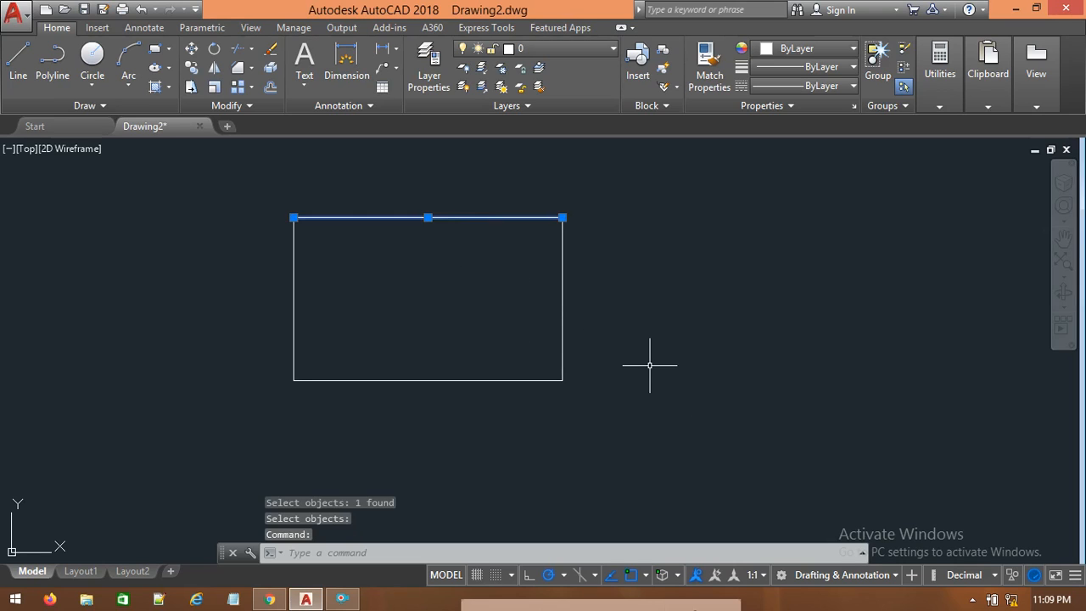
click(565, 291)
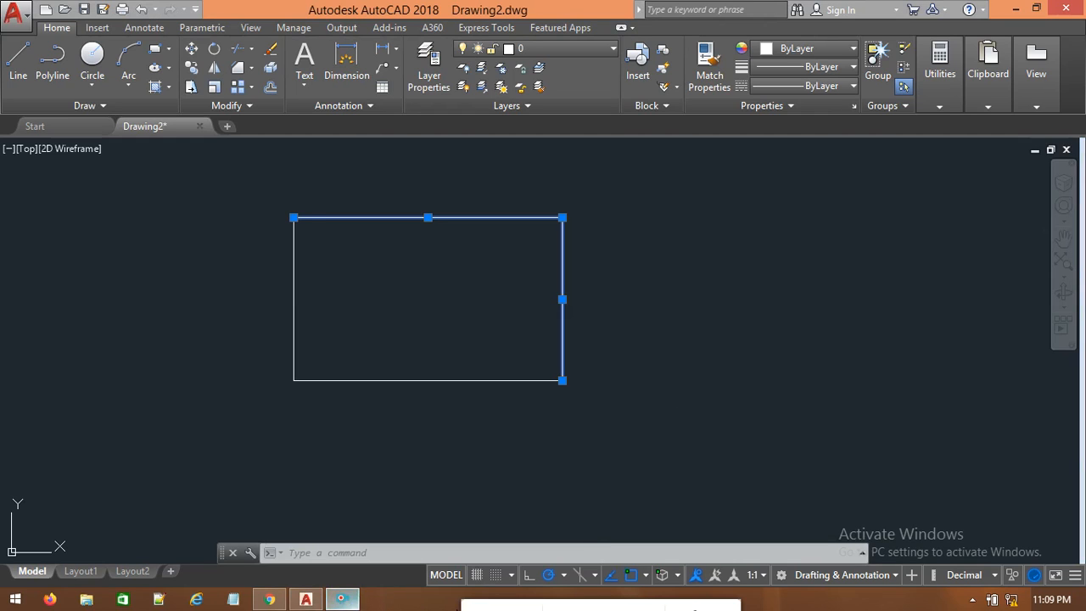
drag(467, 604, 510, 506)
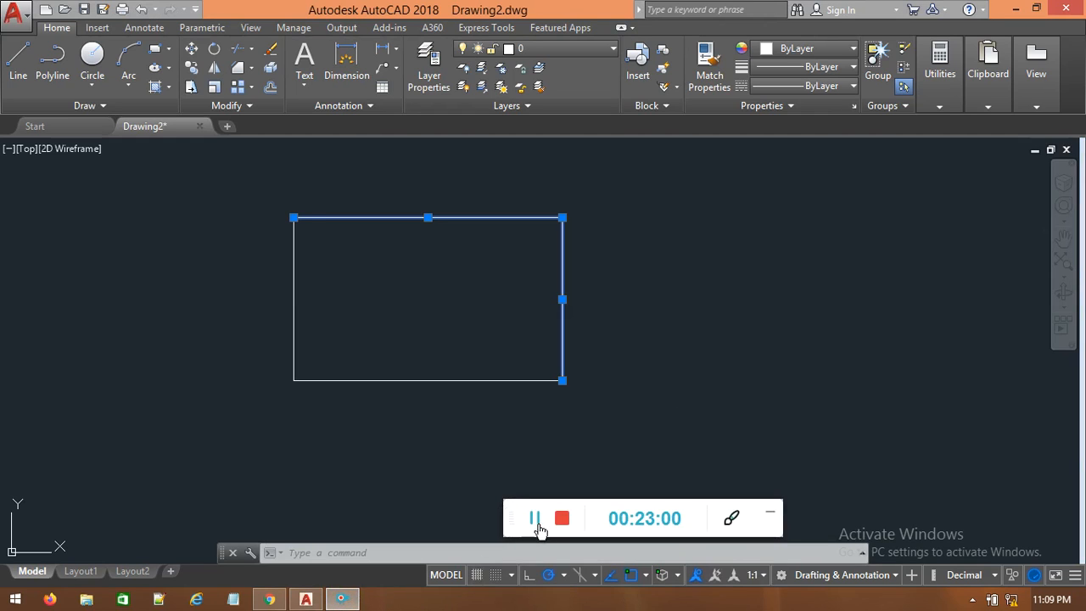